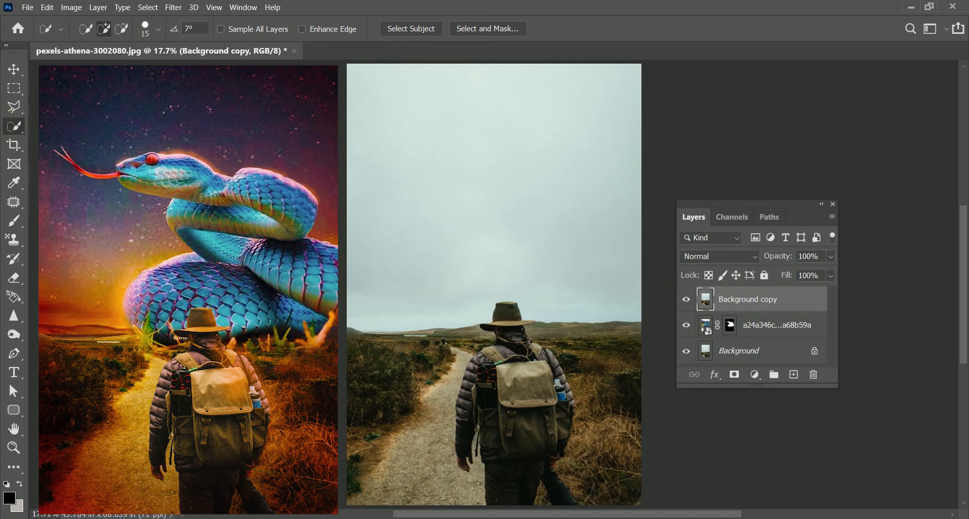
Mask the Background copy layer to the hiker using Select Subject, and hide the snake layer.
{"action": "left_click", "coordinate": [411, 29]}
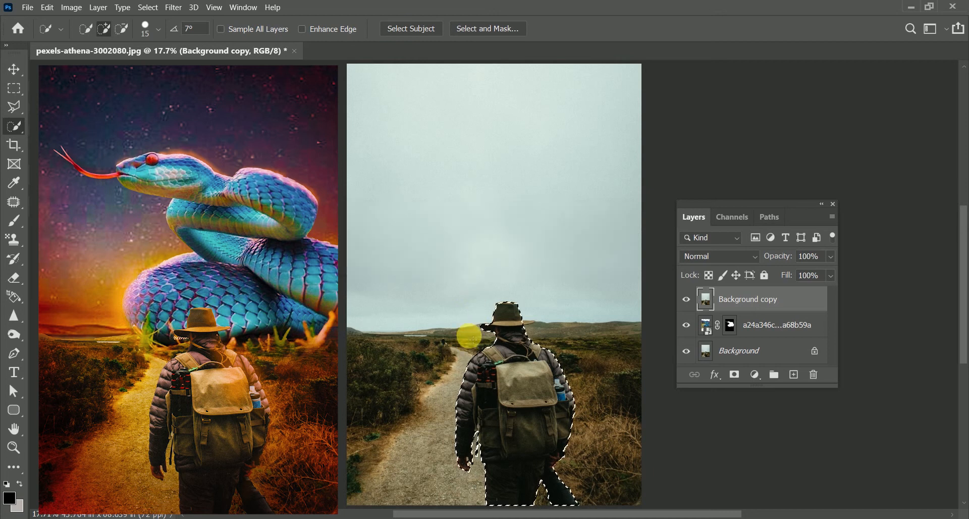
{"action": "left_click", "coordinate": [735, 374]}
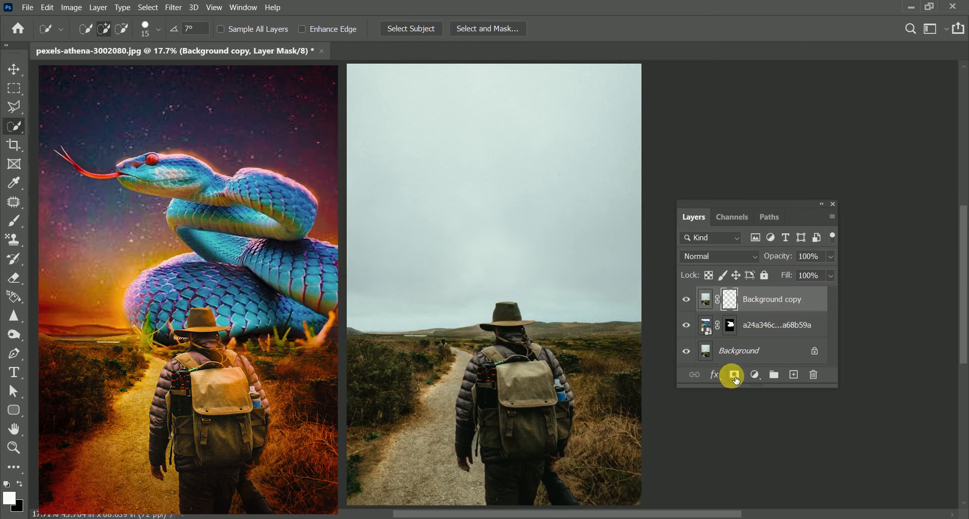
{"action": "key", "text": "z"}
{"action": "left_click_drag", "start_coordinate": [559, 328], "coordinate": [774, 308]}
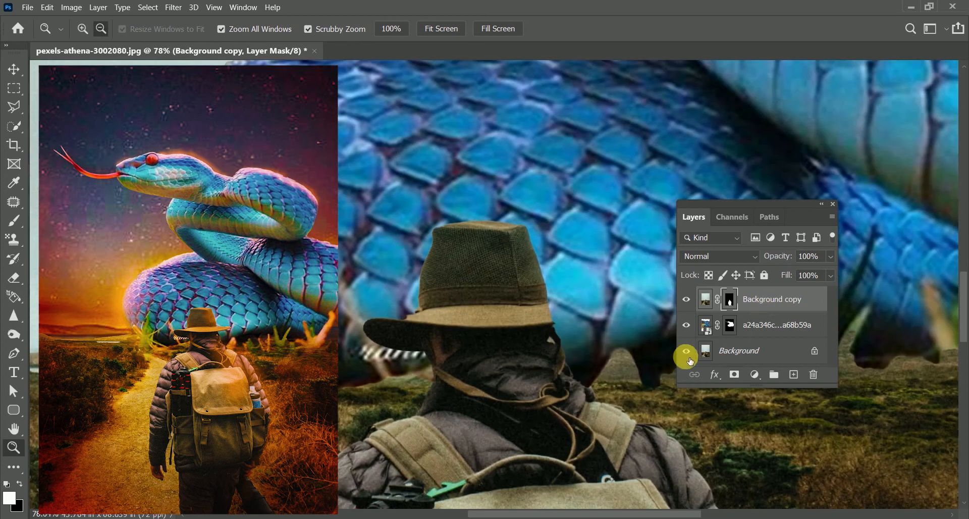
{"action": "left_click", "coordinate": [689, 328]}
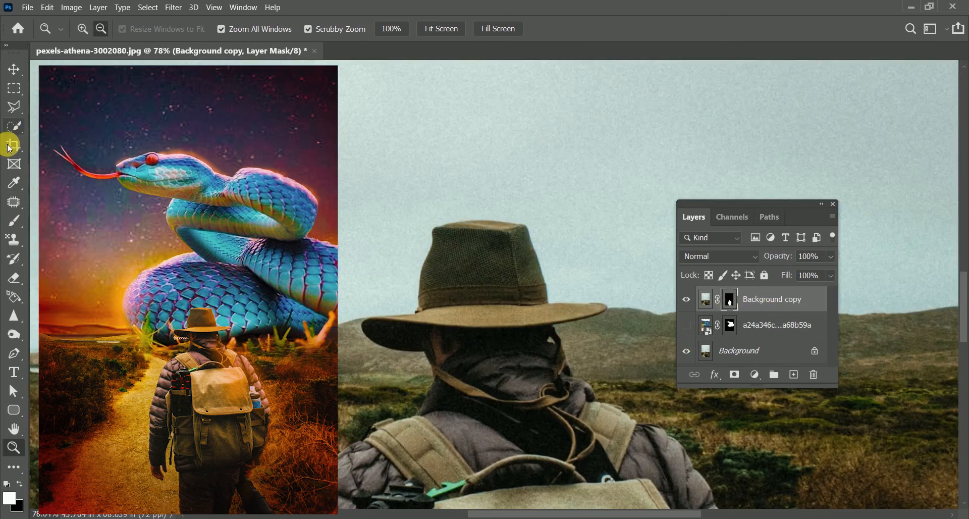
Add a red (f60909) Solid Color fill layer directly above Background, with 61% opacity and 87% fill.
{"action": "left_click", "coordinate": [14, 221]}
{"action": "left_click", "coordinate": [741, 349]}
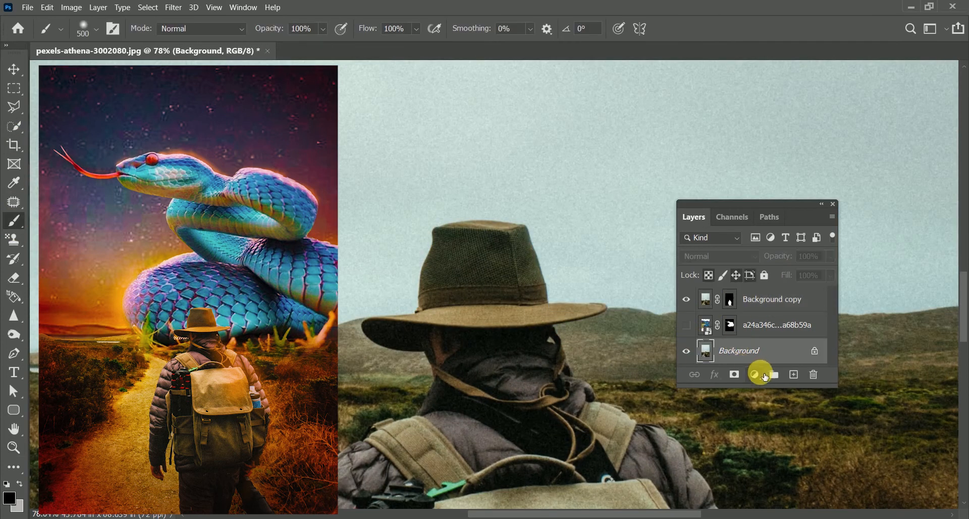
{"action": "left_click", "coordinate": [755, 374]}
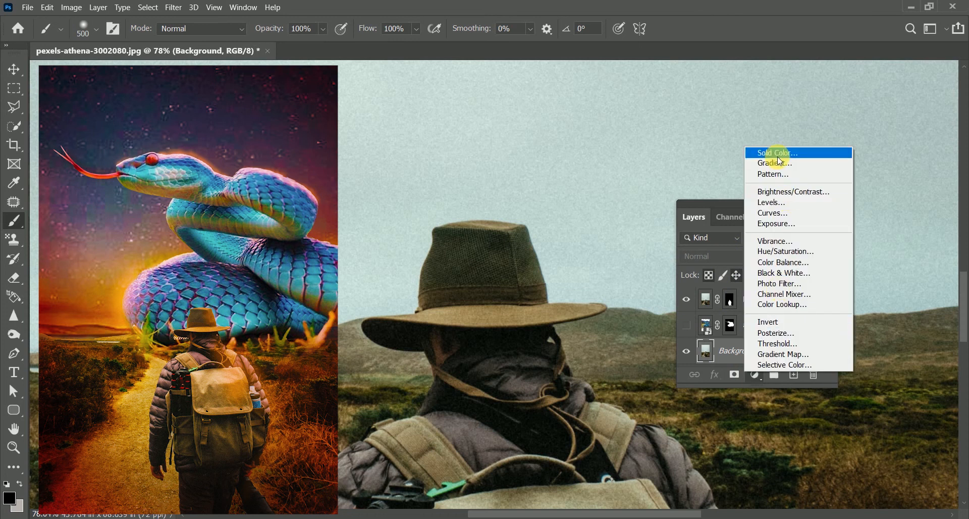
{"action": "left_click", "coordinate": [773, 152]}
{"action": "left_click", "coordinate": [479, 309]}
{"action": "left_click", "coordinate": [641, 287]}
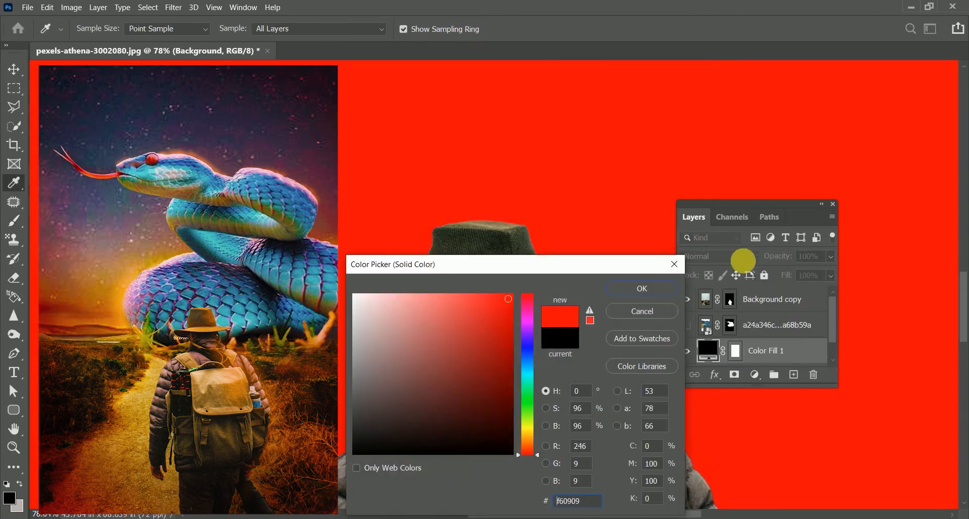
{"action": "left_click", "coordinate": [719, 256]}
{"action": "left_click_drag", "start_coordinate": [782, 258], "coordinate": [716, 281]}
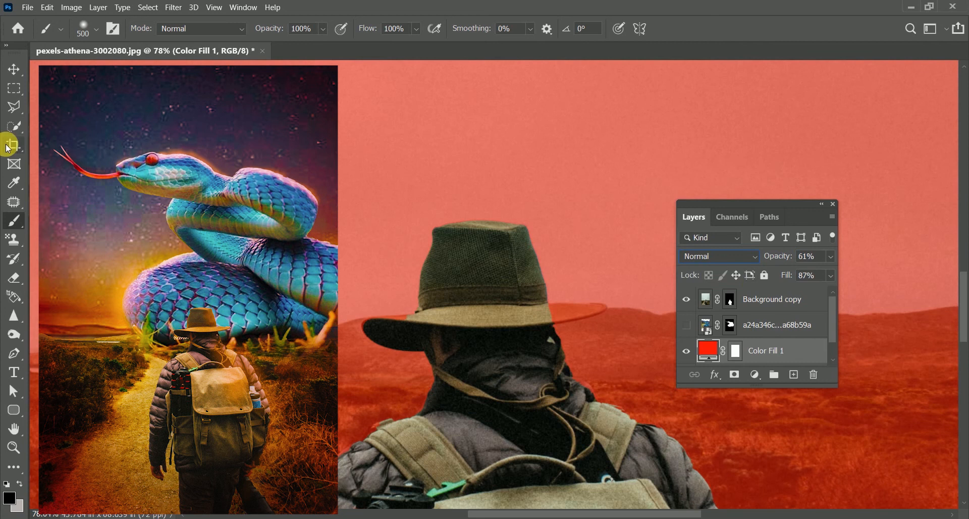
On the hiker's layer mask, outline the missing hat brim with the Polygonal Lasso and fill it with white to restore it.
{"action": "left_click", "coordinate": [731, 299]}
{"action": "key", "text": "x"}
{"action": "key", "text": "l"}
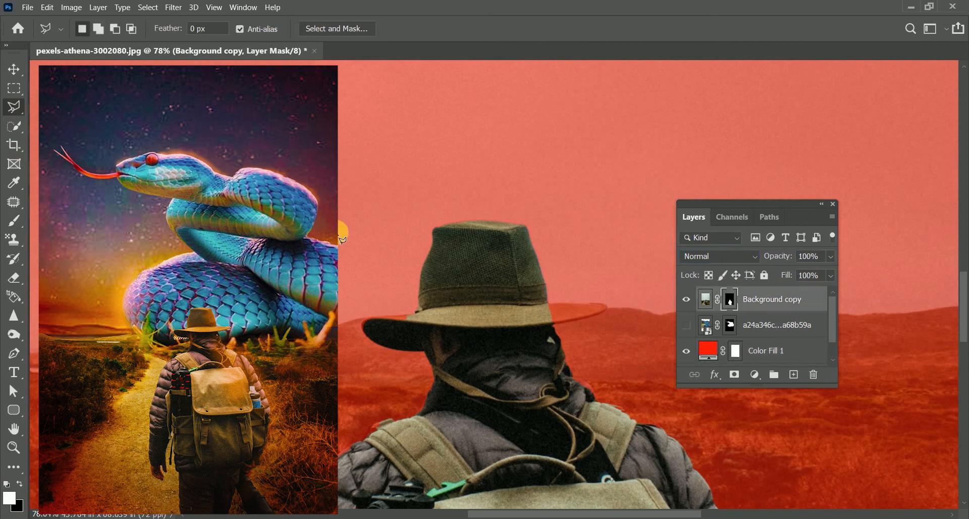
{"action": "left_click", "coordinate": [563, 302]}
{"action": "left_click", "coordinate": [573, 304]}
{"action": "left_click", "coordinate": [583, 305]}
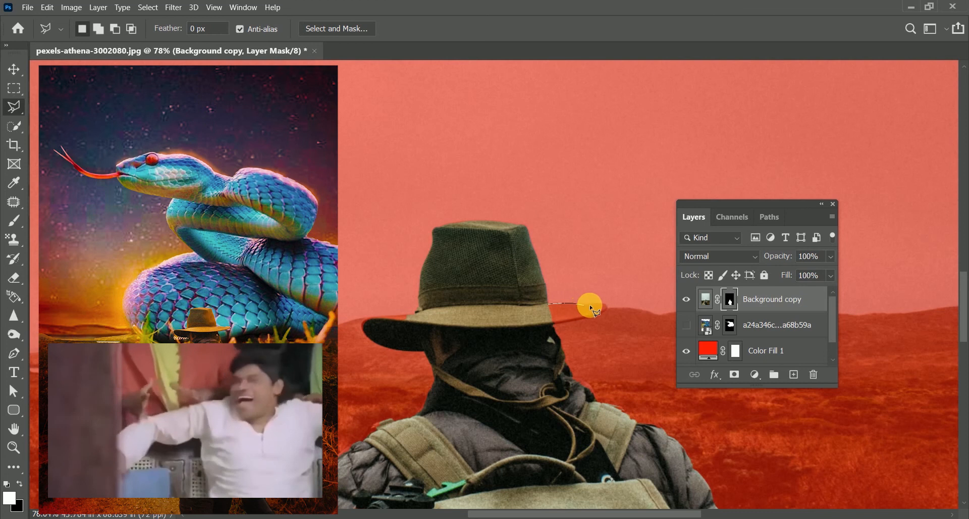
{"action": "left_click", "coordinate": [592, 303]}
{"action": "left_click", "coordinate": [606, 303]}
{"action": "left_click", "coordinate": [610, 306]}
{"action": "left_click", "coordinate": [610, 310]}
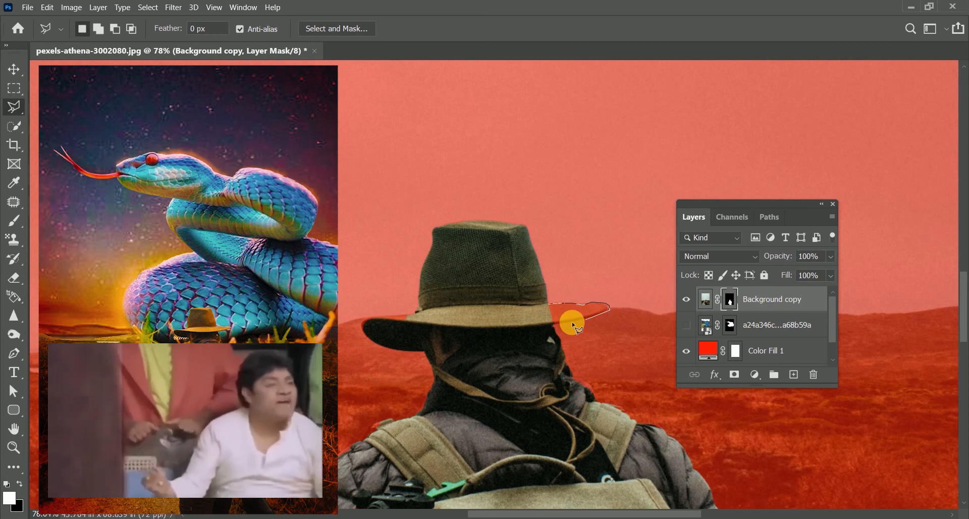
{"action": "left_click", "coordinate": [593, 318]}
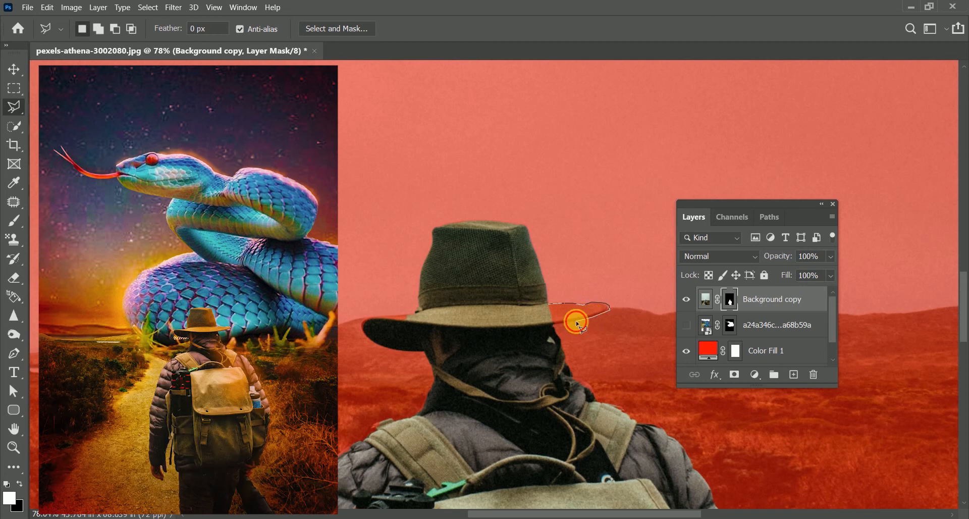
{"action": "left_click", "coordinate": [577, 323]}
{"action": "left_click", "coordinate": [548, 306]}
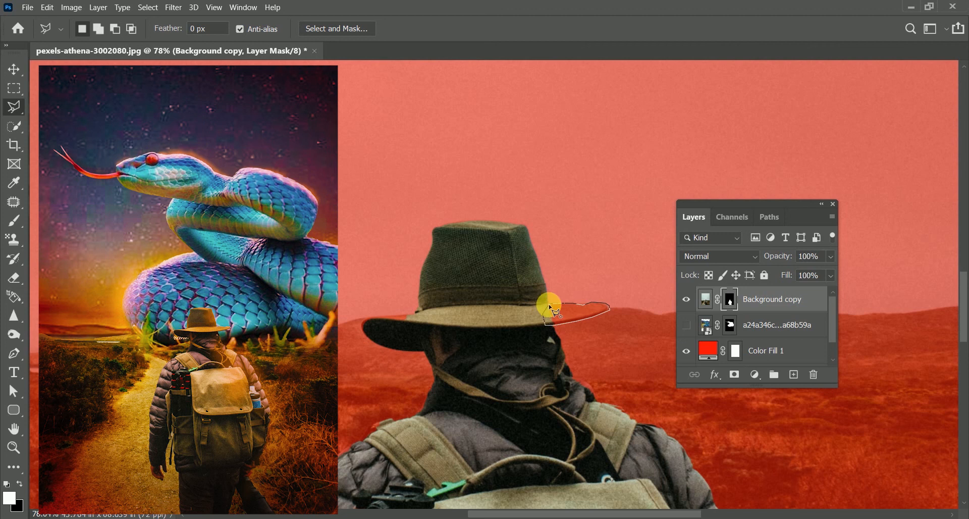
{"action": "left_click", "coordinate": [581, 298]}
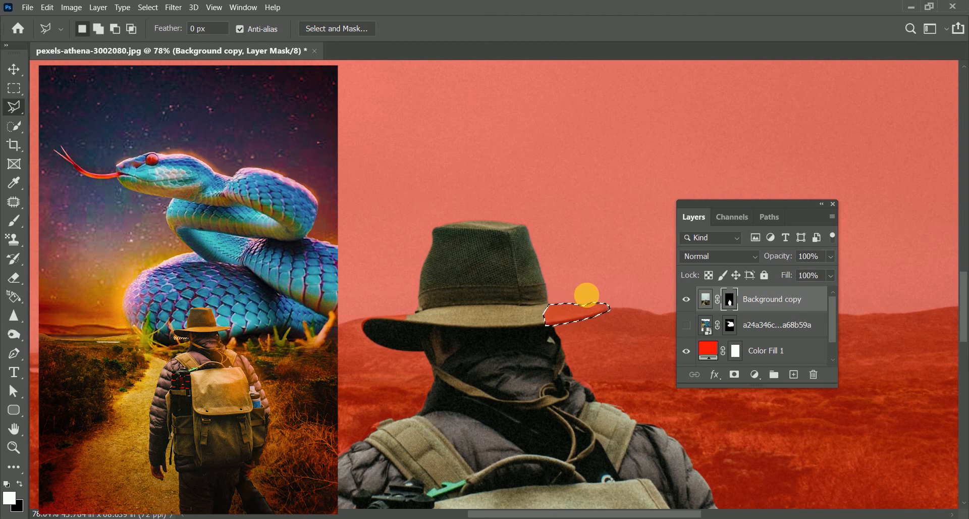
{"action": "key", "text": "alt+BackSpace"}
{"action": "key", "text": "x"}
{"action": "key", "text": "ctrl+d"}
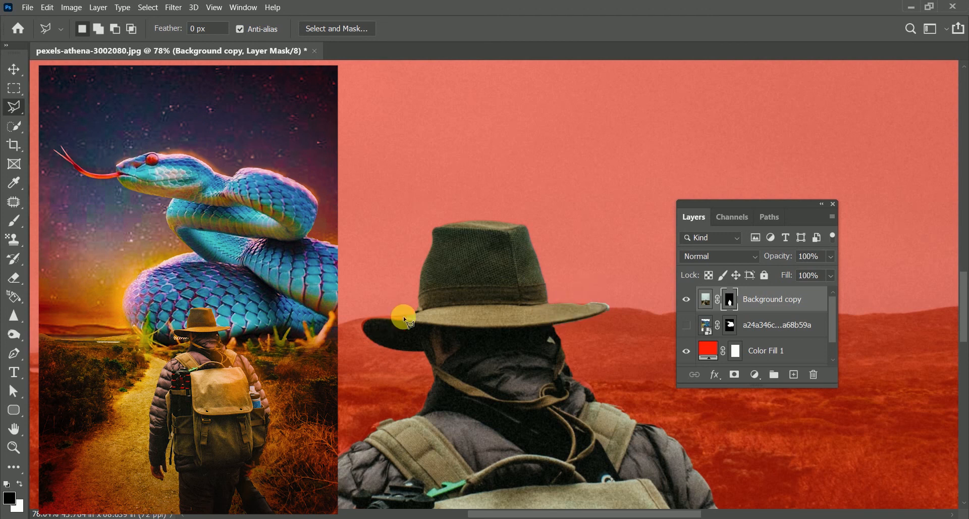
{"action": "left_click", "coordinate": [368, 337]}
{"action": "key", "text": "ctrl+0"}
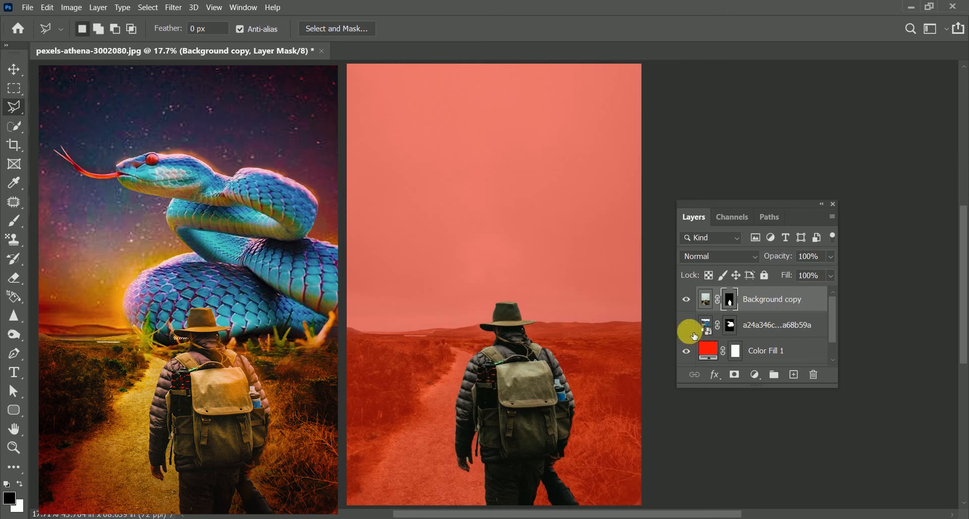
Show the snake layer again and duplicate it.
{"action": "left_click", "coordinate": [688, 328]}
{"action": "left_click", "coordinate": [725, 331]}
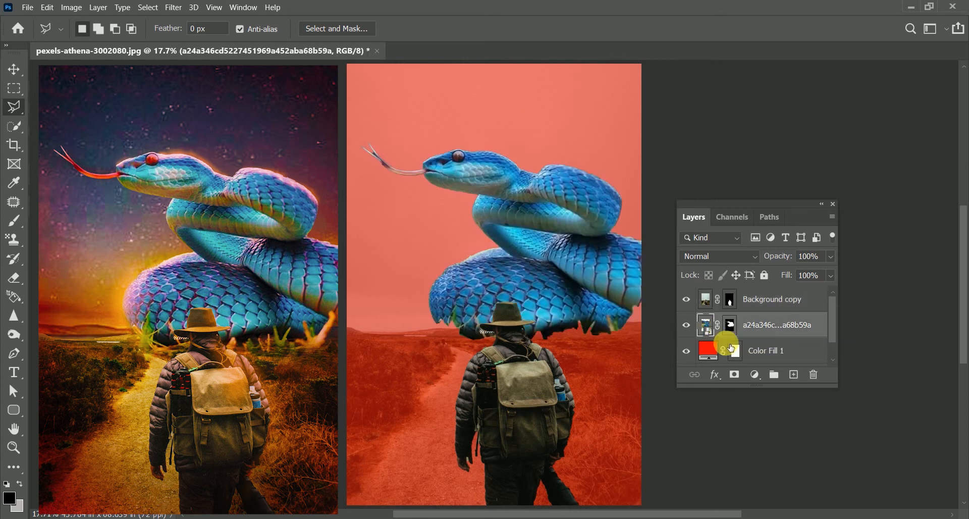
{"action": "left_click", "coordinate": [689, 355]}
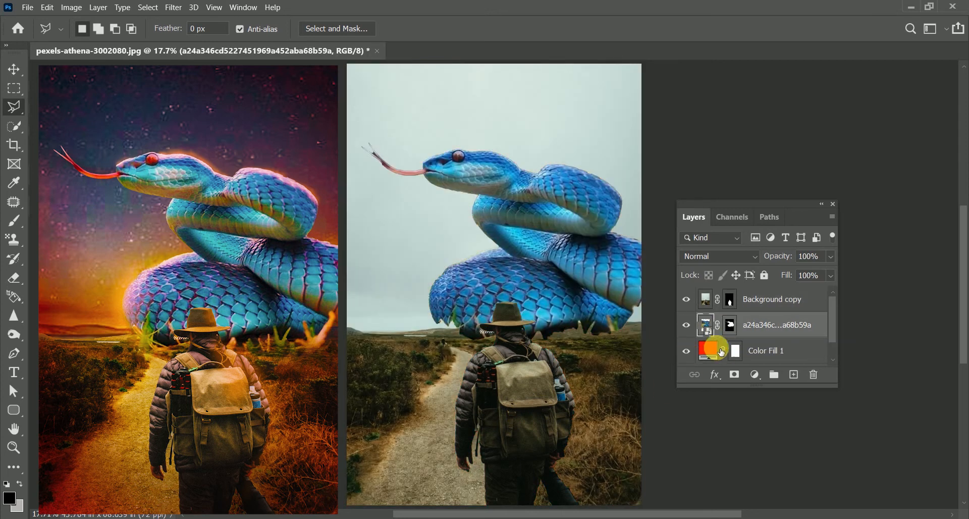
{"action": "left_click", "coordinate": [688, 352]}
{"action": "left_click", "coordinate": [762, 351]}
{"action": "left_click", "coordinate": [763, 337]}
{"action": "key", "text": "ctrl+j"}
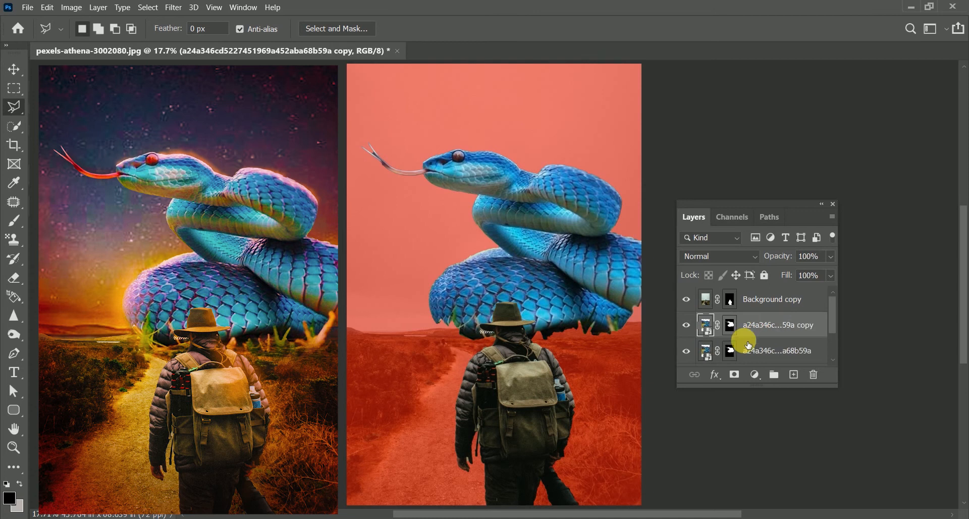
Fill the original snake layer's mask with white and move Color Fill 1 between the two snake layers.
{"action": "left_click", "coordinate": [733, 352]}
{"action": "key", "text": "ctrl+BackSpace"}
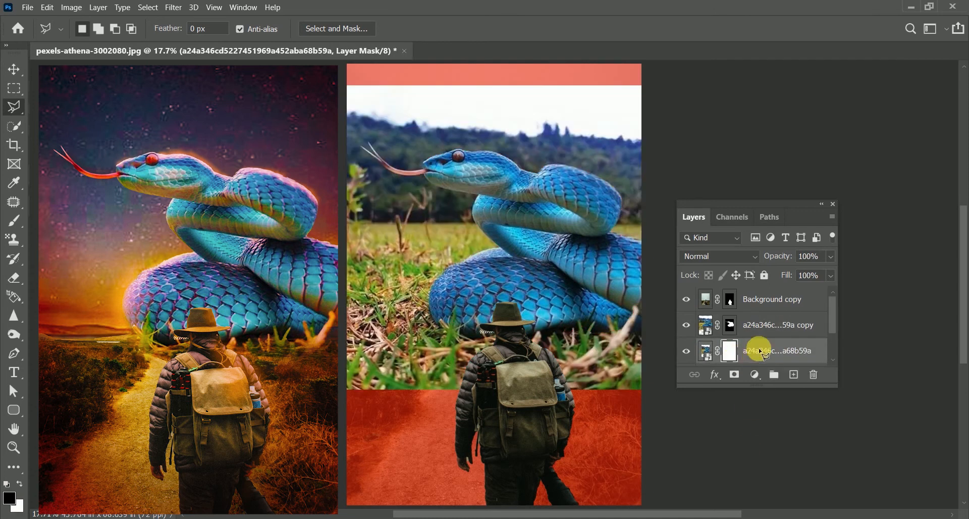
{"action": "left_click_drag", "start_coordinate": [780, 498], "coordinate": [780, 495]}
{"action": "left_click_drag", "start_coordinate": [746, 204], "coordinate": [735, 111]}
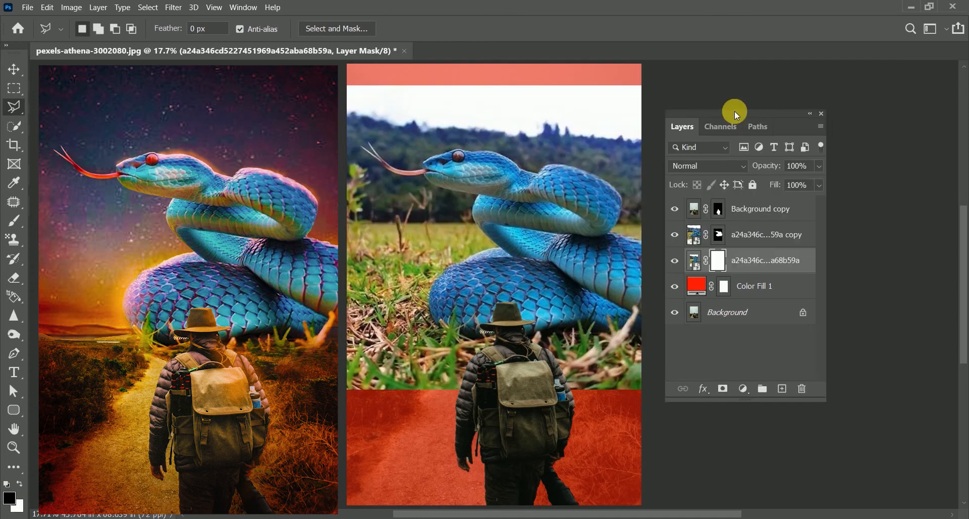
{"action": "left_click_drag", "start_coordinate": [755, 280], "coordinate": [757, 242]}
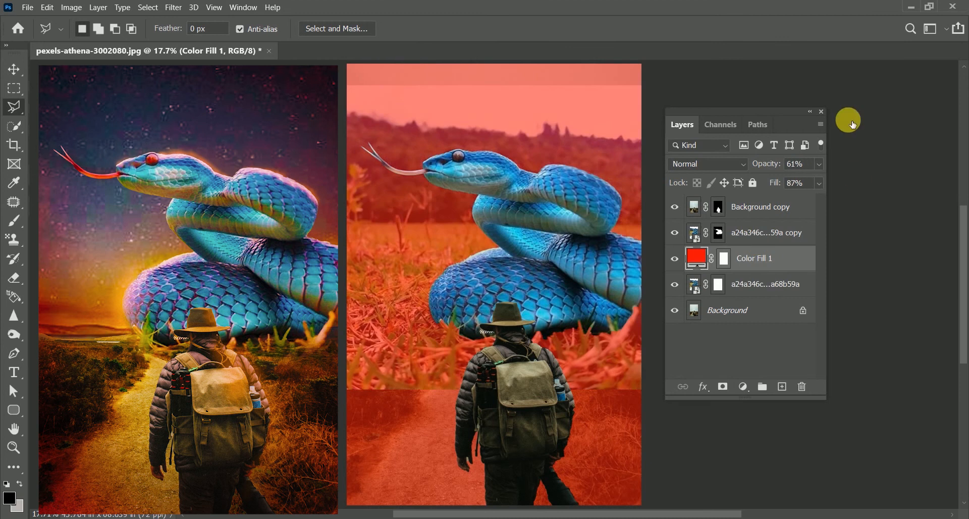
Move the Layers panel beside the image and enlarge it to fit the full layer names.
{"action": "left_click_drag", "start_coordinate": [780, 115], "coordinate": [819, 72]}
{"action": "left_click_drag", "start_coordinate": [856, 349], "coordinate": [967, 518]}
{"action": "left_click_drag", "start_coordinate": [792, 66], "coordinate": [780, 64]}
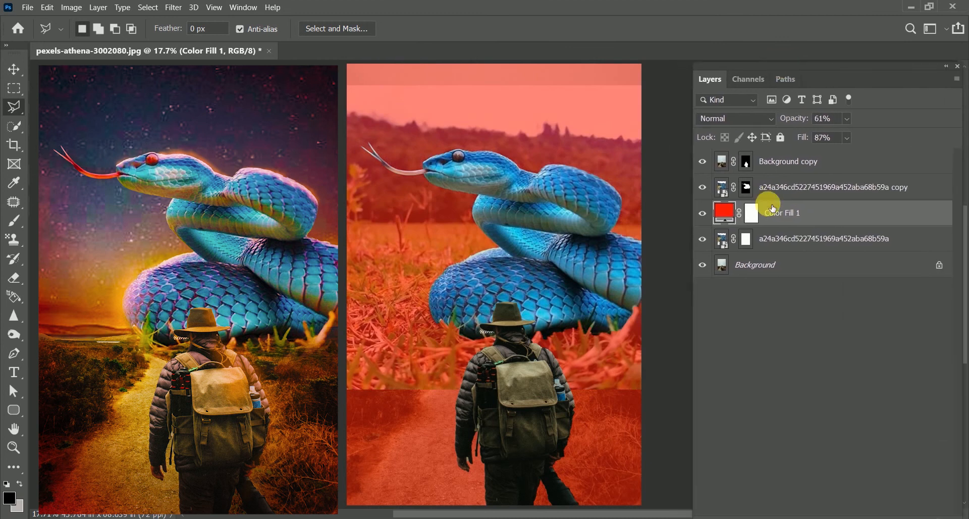
{"action": "mouse_move", "coordinate": [784, 517]}
{"action": "left_mouse_down"}
{"action": "mouse_move", "coordinate": [783, 504]}
{"action": "mouse_move", "coordinate": [787, 513]}
{"action": "left_mouse_up"}
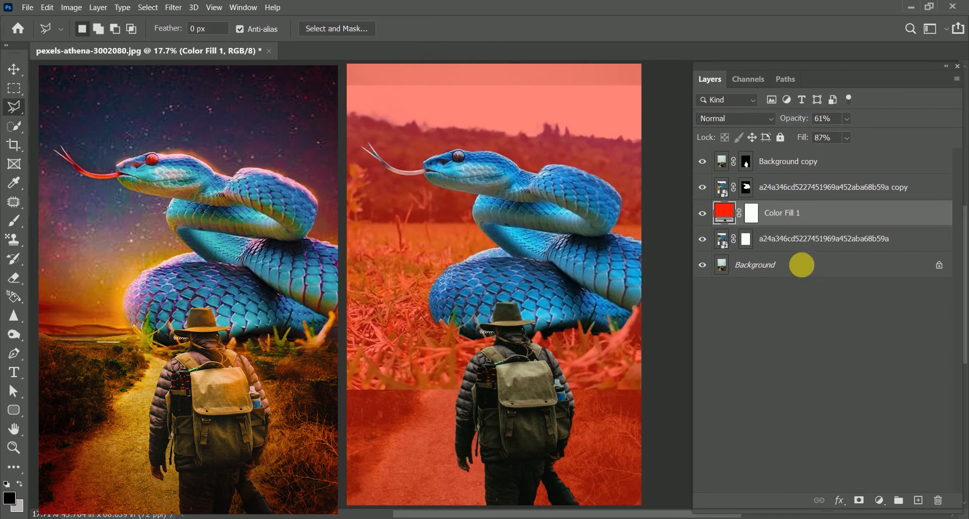
Set the opacity of Color Fill 1 to 84%.
{"action": "left_click", "coordinate": [748, 187]}
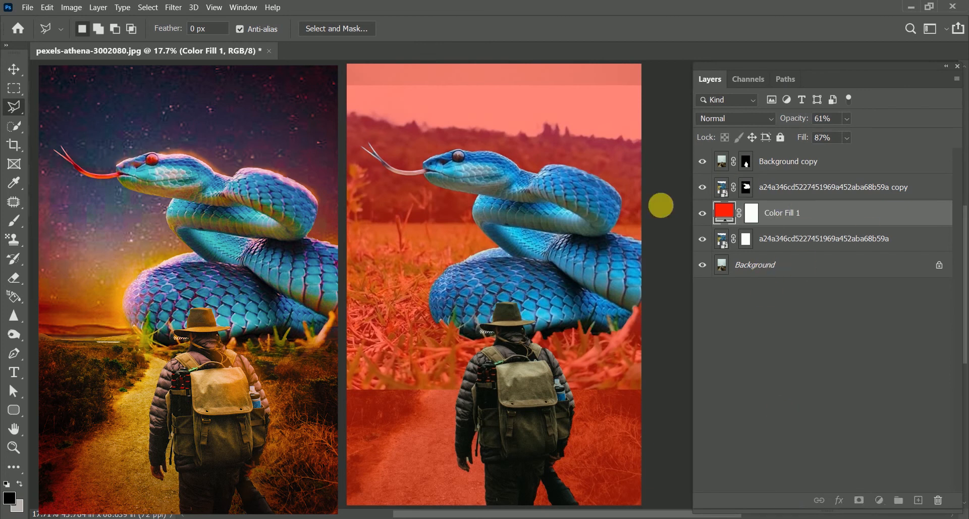
{"action": "left_click", "coordinate": [780, 211]}
{"action": "mouse_move", "coordinate": [805, 119]}
{"action": "left_mouse_down"}
{"action": "mouse_move", "coordinate": [791, 124]}
{"action": "mouse_move", "coordinate": [814, 119]}
{"action": "left_mouse_up"}
Paint white with a 500 px brush on the snake copy's mask to reveal the grass blades at the coil's lower left edge.
{"action": "key", "text": "z"}
{"action": "mouse_move", "coordinate": [465, 320]}
{"action": "left_mouse_down"}
{"action": "mouse_move", "coordinate": [530, 292]}
{"action": "mouse_move", "coordinate": [493, 286]}
{"action": "left_mouse_up"}
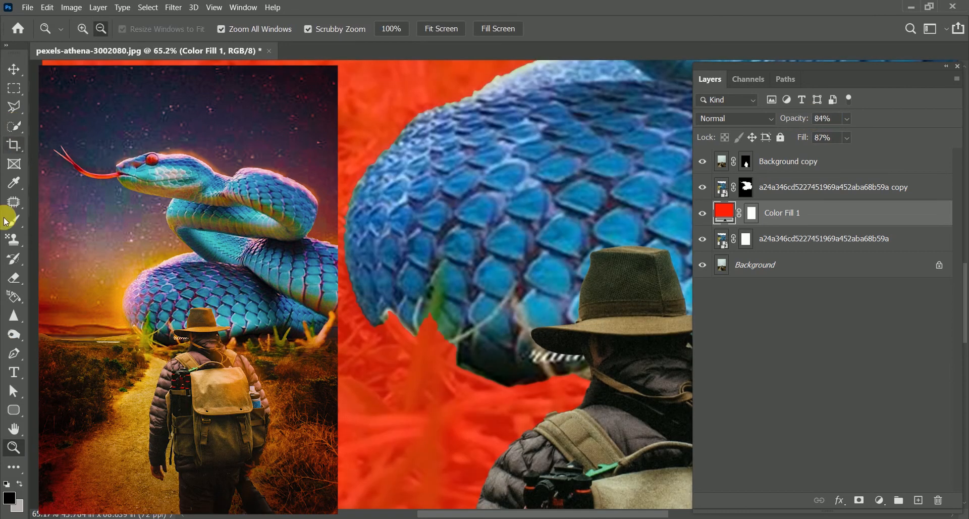
{"action": "left_click", "coordinate": [7, 221]}
{"action": "left_click", "coordinate": [747, 188]}
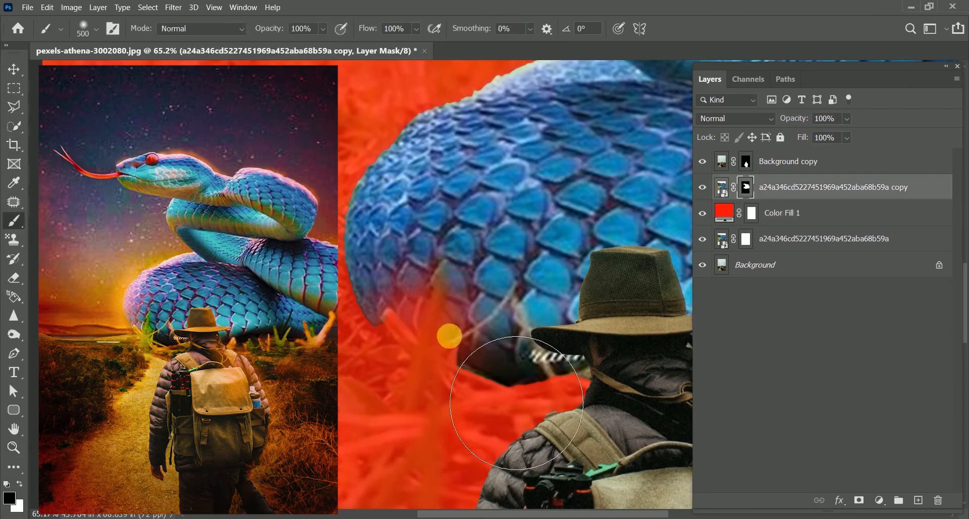
{"action": "left_click", "coordinate": [449, 336]}
{"action": "key", "text": "x"}
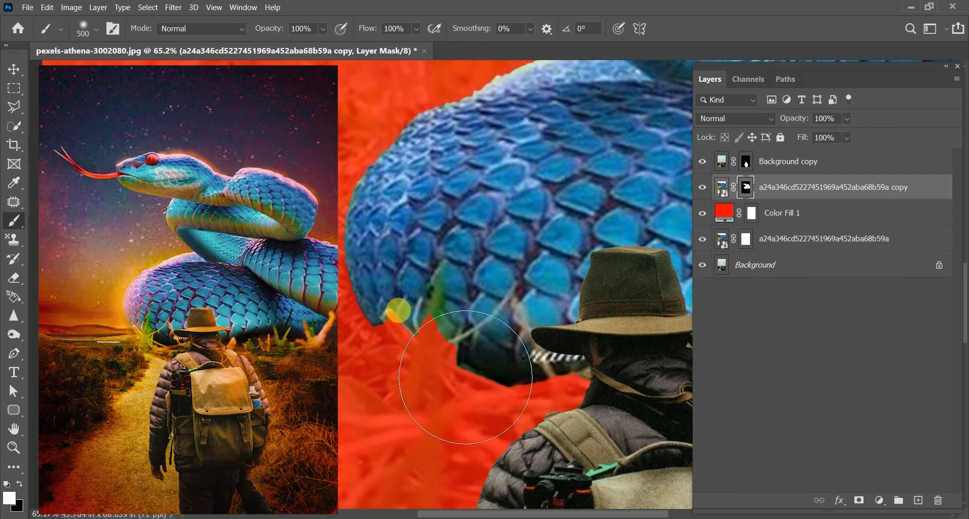
{"action": "left_click", "coordinate": [391, 326]}
{"action": "left_click", "coordinate": [471, 358]}
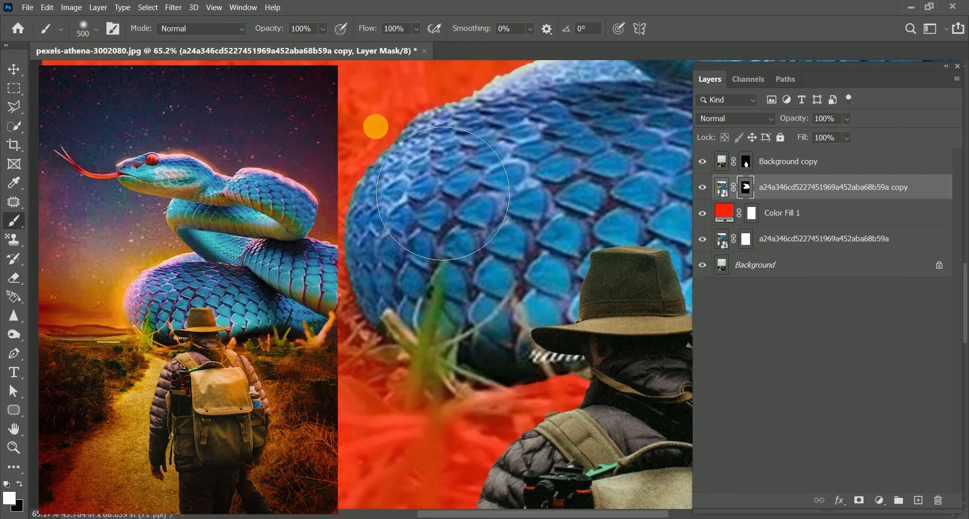
With the brush at 45% opacity and 54% flow, paint the snake copy's mask to reveal grass along the rest of the snake's base.
{"action": "left_click_drag", "start_coordinate": [277, 26], "coordinate": [249, 34]}
{"action": "left_click_drag", "start_coordinate": [371, 29], "coordinate": [348, 33]}
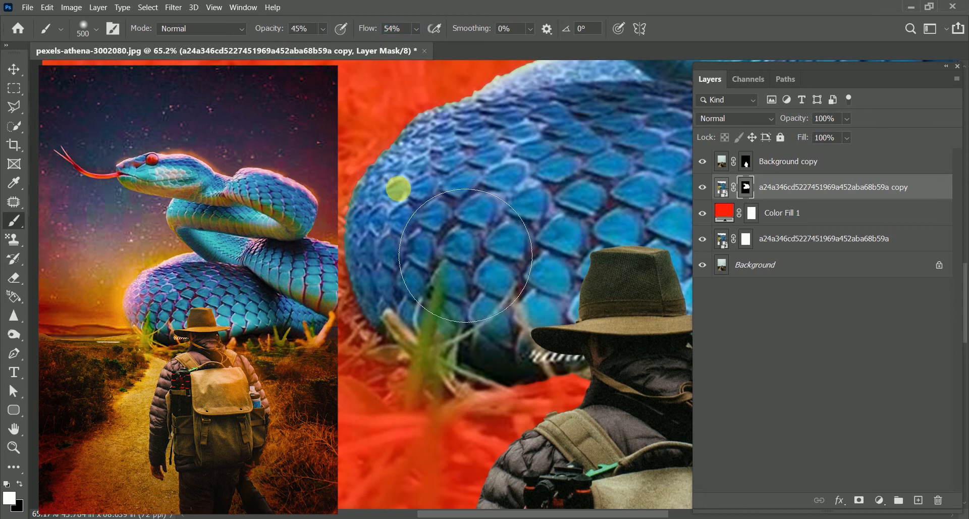
{"action": "key", "text": "ctrl+minus"}
{"action": "key", "text": "ctrl+minus"}
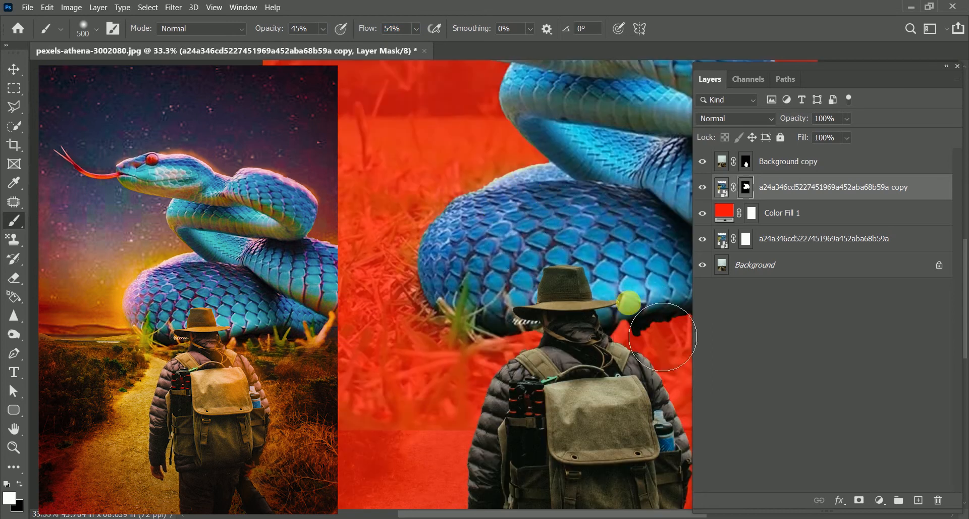
{"action": "mouse_move", "coordinate": [655, 338]}
{"action": "left_mouse_down"}
{"action": "mouse_move", "coordinate": [699, 329]}
{"action": "mouse_move", "coordinate": [654, 338]}
{"action": "left_mouse_up"}
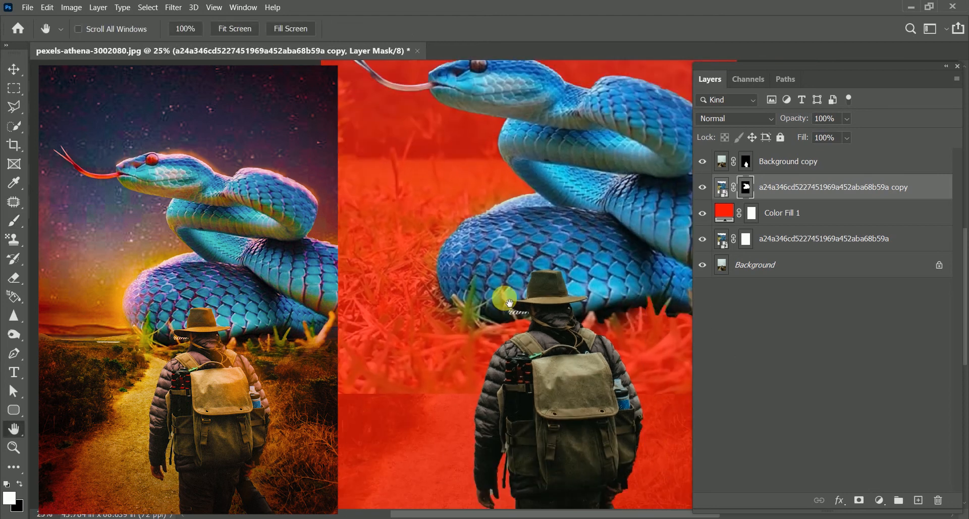
{"action": "left_click_drag", "start_coordinate": [527, 267], "coordinate": [350, 264]}
{"action": "left_click", "coordinate": [7, 223]}
{"action": "mouse_move", "coordinate": [467, 295]}
{"action": "left_mouse_down"}
{"action": "mouse_move", "coordinate": [551, 295]}
{"action": "mouse_move", "coordinate": [558, 244]}
{"action": "mouse_move", "coordinate": [555, 296]}
{"action": "mouse_move", "coordinate": [341, 241]}
{"action": "left_mouse_up"}
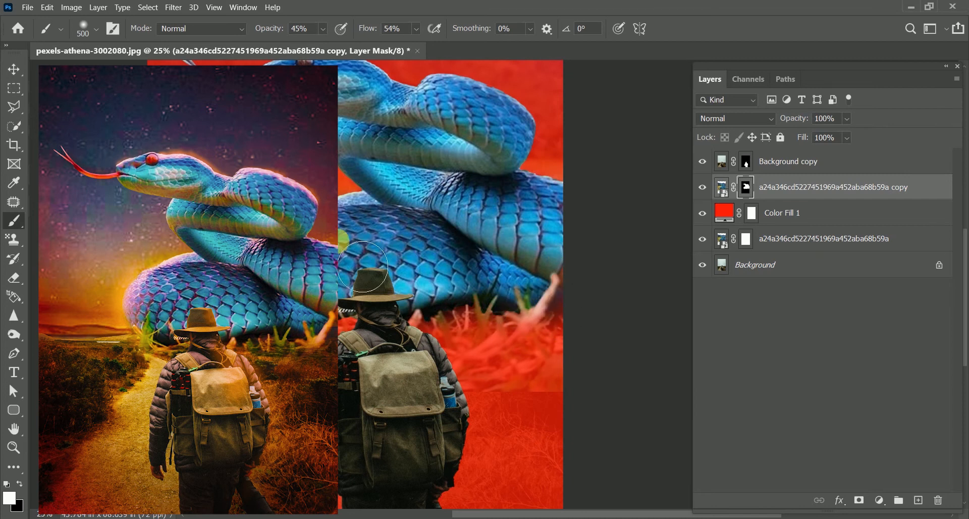
{"action": "left_click_drag", "start_coordinate": [418, 290], "coordinate": [484, 307]}
Set the brush opacity to 19% and the flow to 39%.
{"action": "left_click_drag", "start_coordinate": [284, 28], "coordinate": [306, 30]}
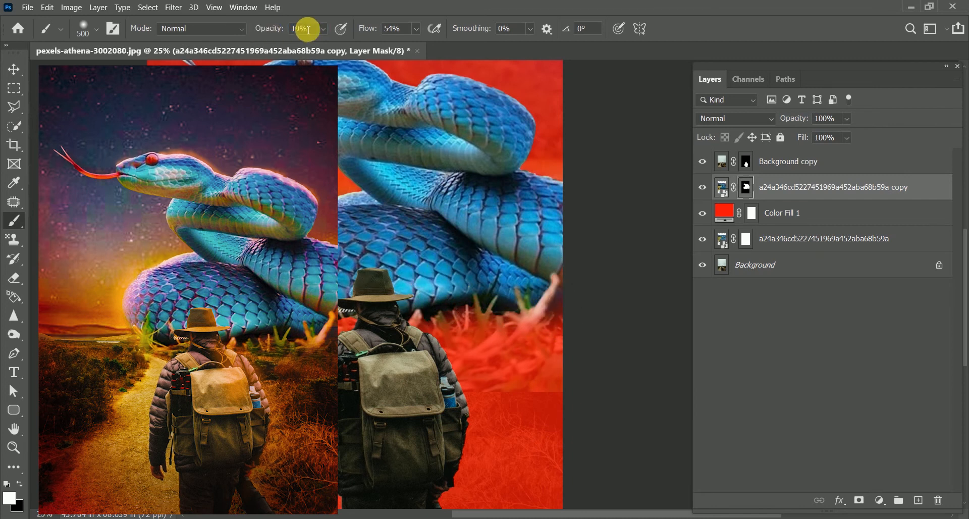
{"action": "left_click_drag", "start_coordinate": [368, 29], "coordinate": [364, 29]}
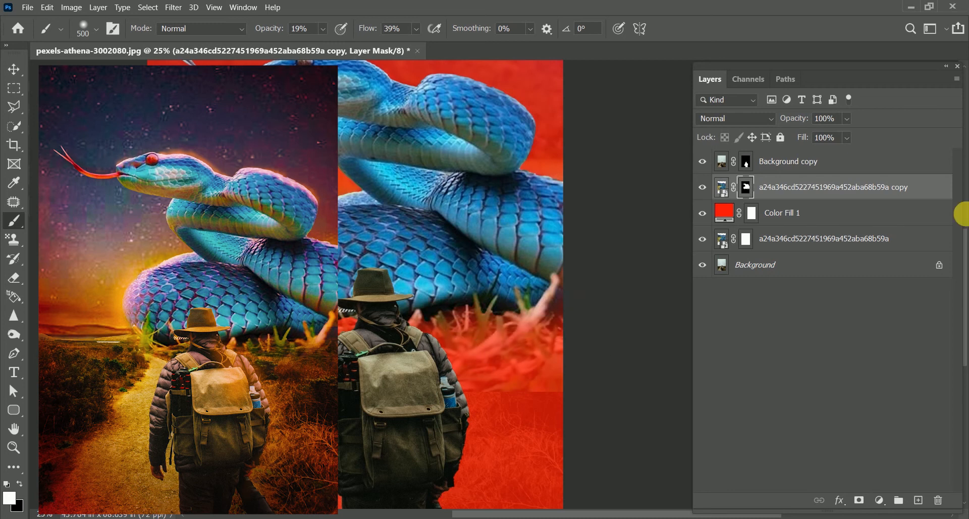
Preview the composite with the original snake layer and Color Fill 1 hidden, and turn both layers back on.
{"action": "left_click", "coordinate": [704, 238]}
{"action": "left_click", "coordinate": [703, 213]}
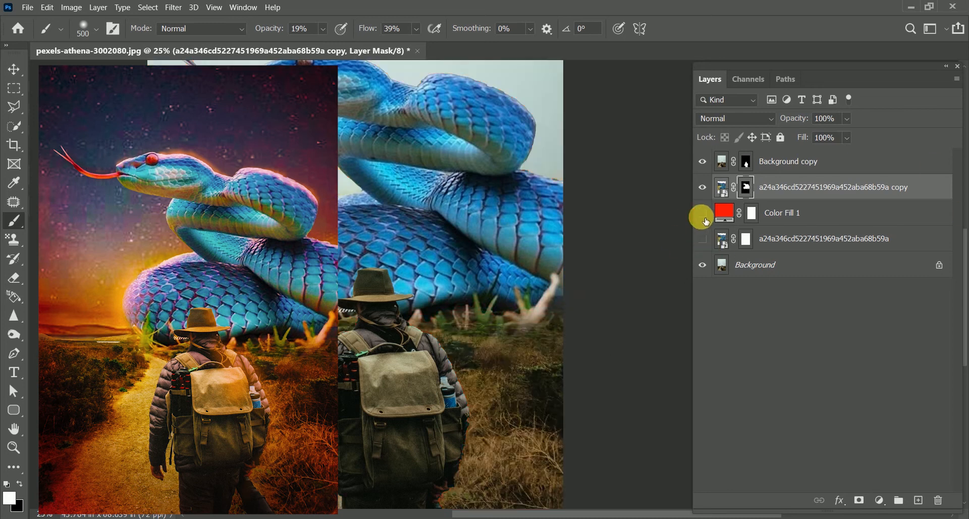
{"action": "key", "text": "ctrl+minus"}
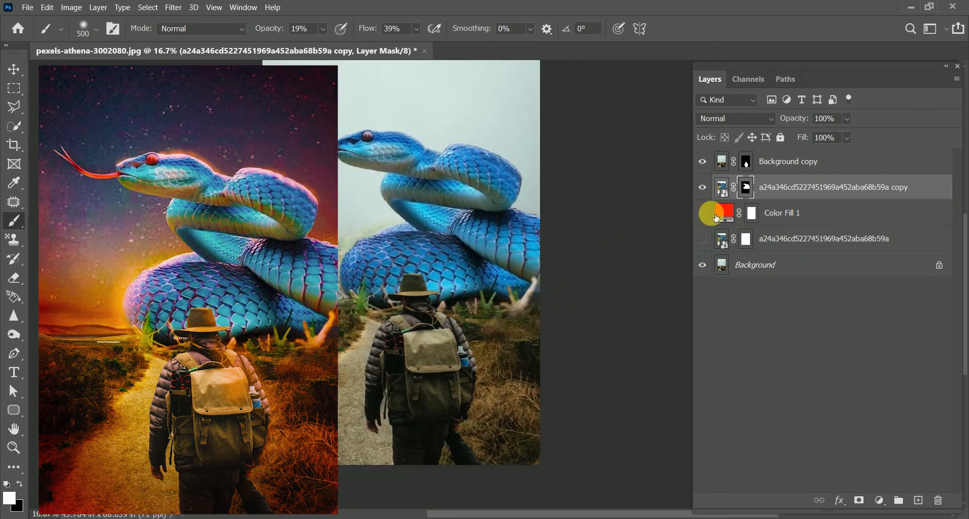
{"action": "left_click_drag", "start_coordinate": [703, 214], "coordinate": [702, 238]}
Set up a 250 px black brush at 48% opacity and 74% flow for the snake copy's mask near the coil's left edge.
{"action": "key", "text": "z"}
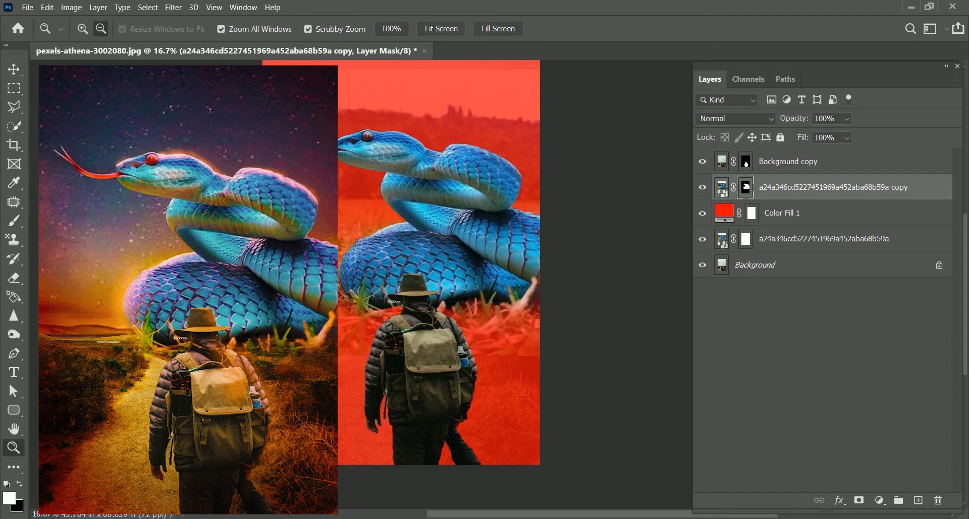
{"action": "key", "text": "b"}
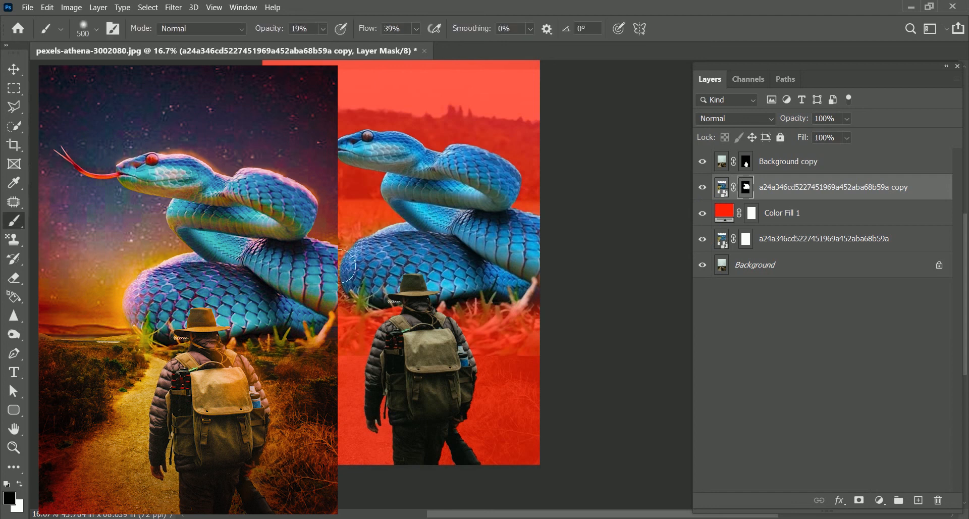
{"action": "key", "text": "z"}
{"action": "left_click_drag", "start_coordinate": [344, 276], "coordinate": [389, 263]}
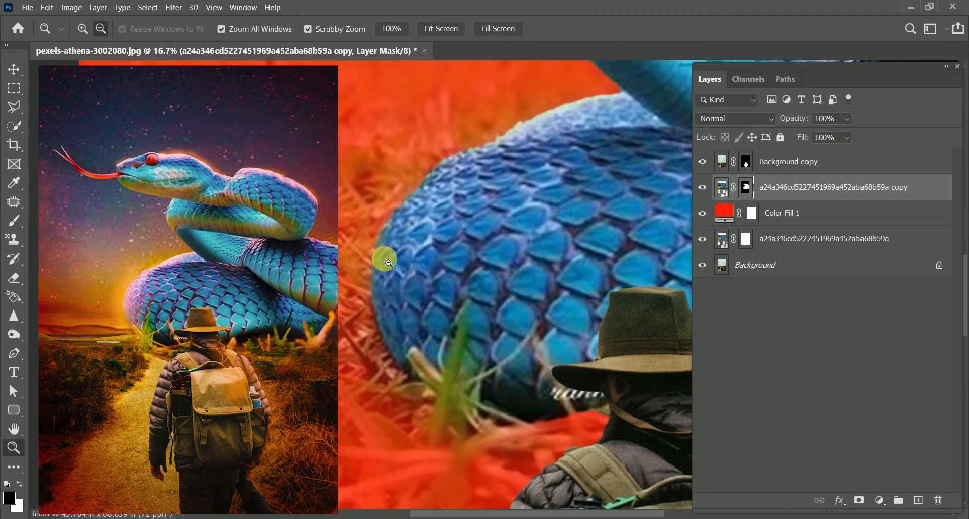
{"action": "left_click", "coordinate": [14, 221]}
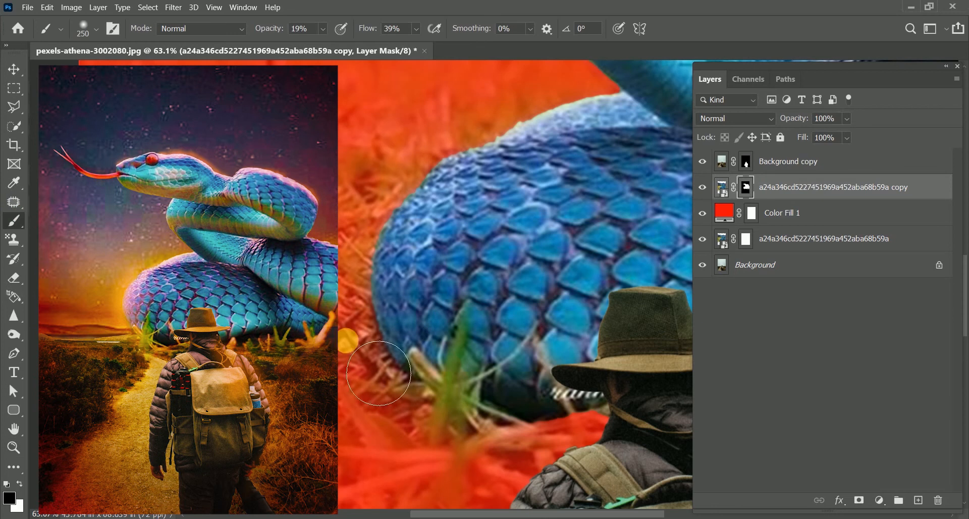
{"action": "left_click_drag", "start_coordinate": [277, 30], "coordinate": [287, 31]}
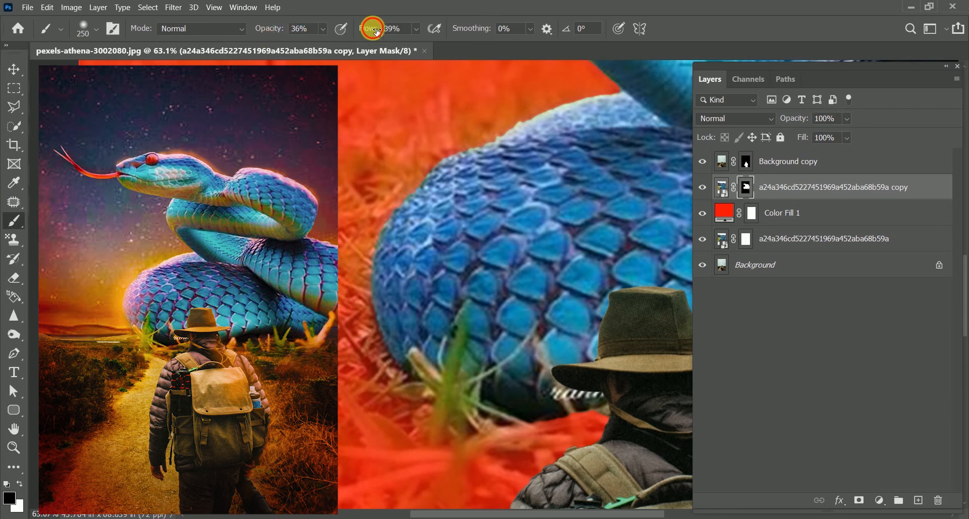
{"action": "left_click_drag", "start_coordinate": [373, 29], "coordinate": [389, 31]}
{"action": "left_click_drag", "start_coordinate": [281, 31], "coordinate": [287, 34]}
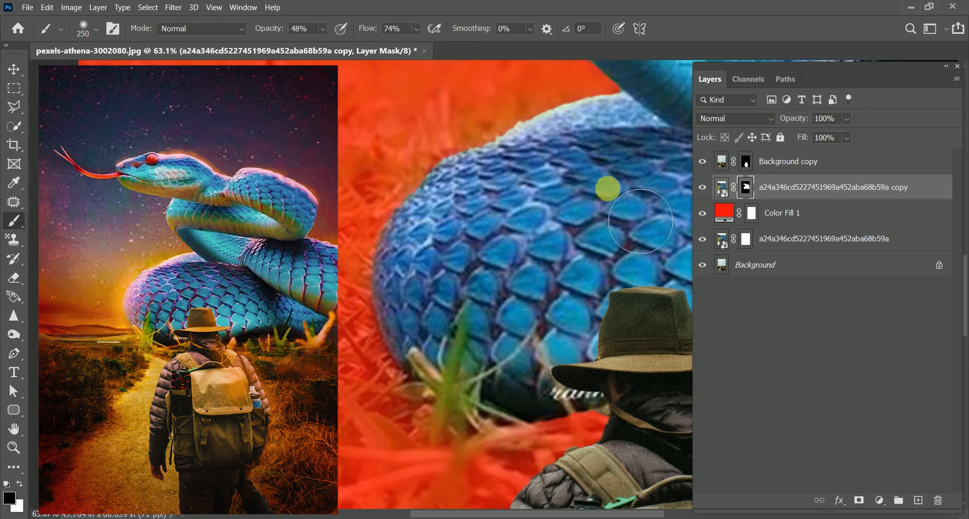
Hide the original snake layer and Color Fill 1.
{"action": "left_click", "coordinate": [707, 239]}
{"action": "left_click", "coordinate": [704, 212]}
{"action": "key", "text": "ctrl+0"}
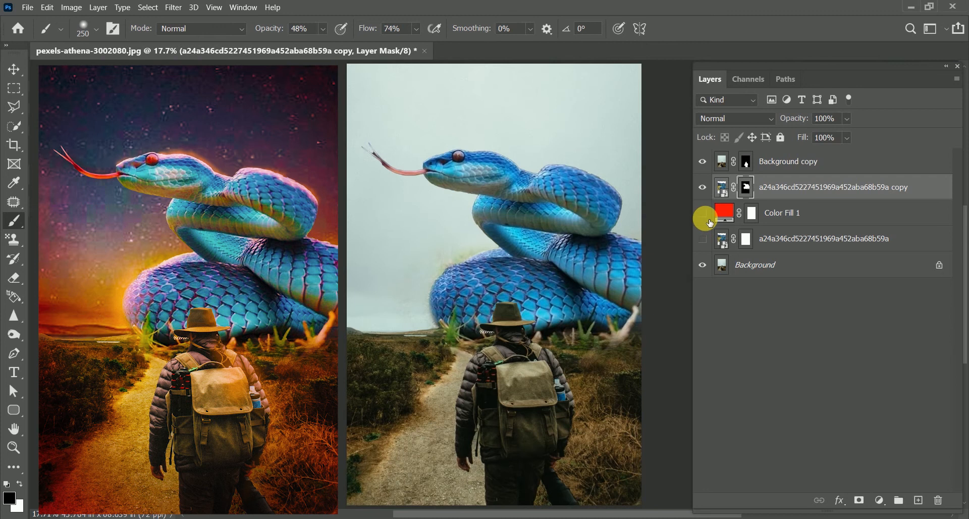
Add a solid color fill layer in yellow ffde00 directly above the snake copy layer.
{"action": "left_click", "coordinate": [13, 68]}
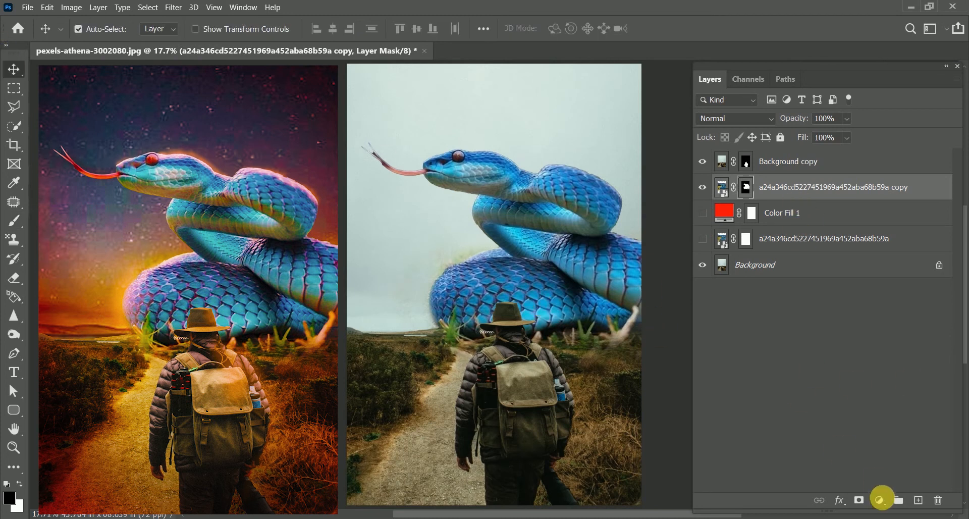
{"action": "left_click", "coordinate": [881, 499]}
{"action": "left_click", "coordinate": [876, 277]}
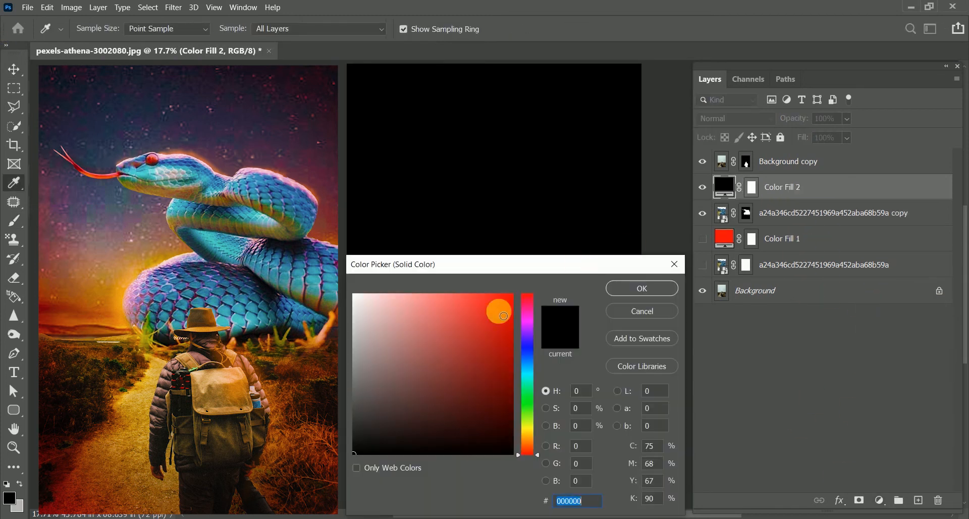
{"action": "left_click", "coordinate": [530, 435]}
{"action": "left_click_drag", "start_coordinate": [480, 318], "coordinate": [523, 281]}
{"action": "left_click", "coordinate": [643, 288]}
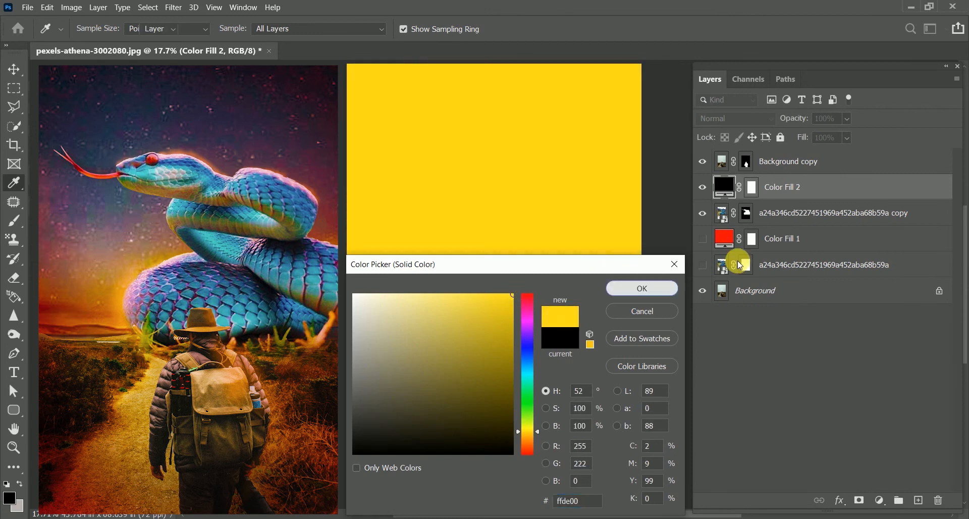
Delete Color Fill 1 and the original, hidden snake layer.
{"action": "left_click", "coordinate": [776, 245]}
{"action": "key", "text": "Delete"}
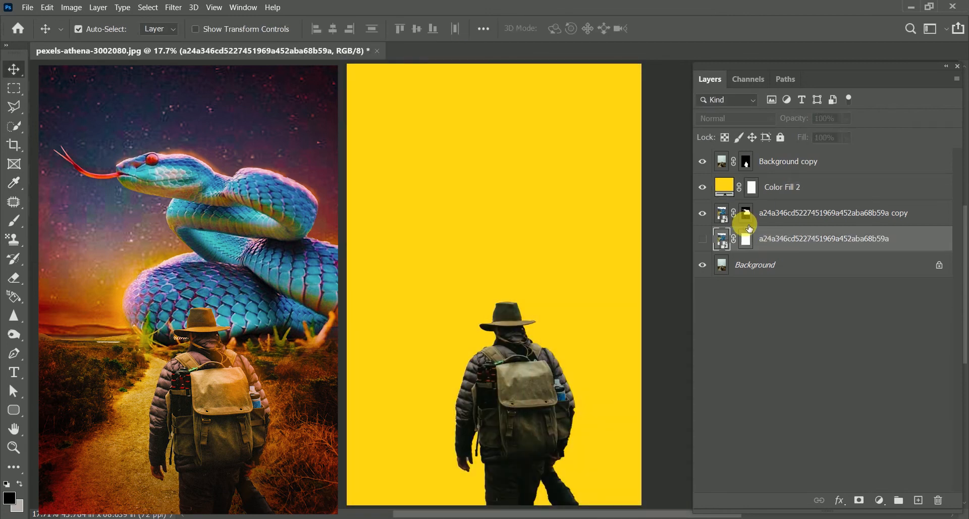
{"action": "key", "text": "Delete"}
Set Color Fill 2 to Color Dodge blending with 33% opacity and 49% fill.
{"action": "left_click", "coordinate": [784, 188]}
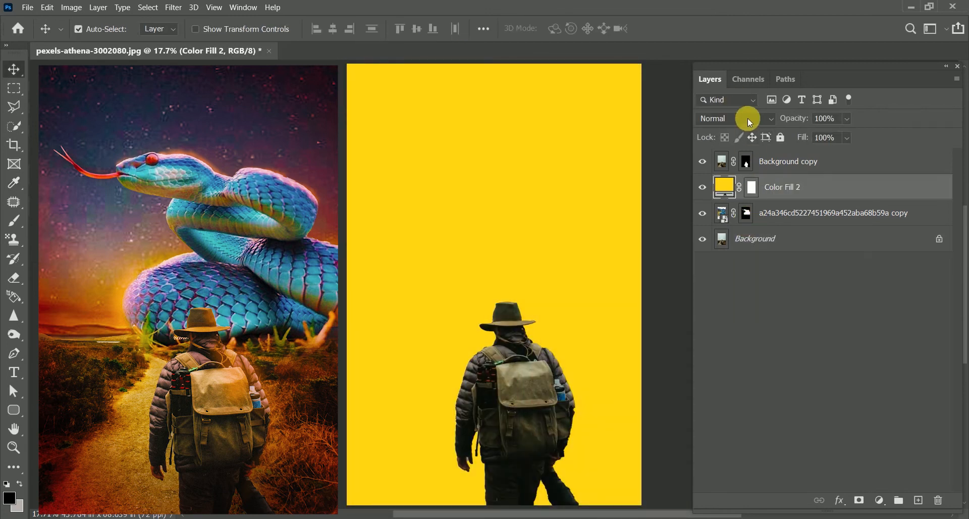
{"action": "left_click", "coordinate": [738, 118]}
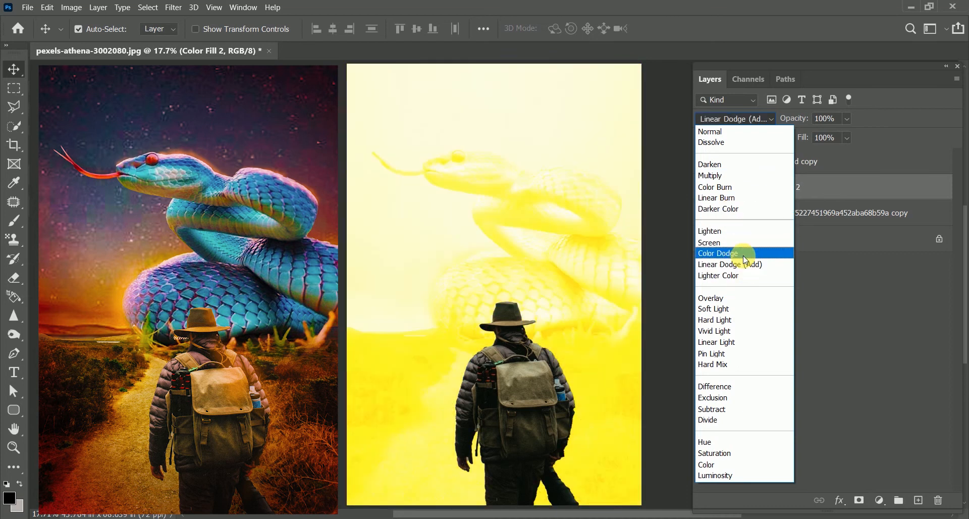
{"action": "left_click", "coordinate": [746, 259]}
{"action": "mouse_move", "coordinate": [793, 118]}
{"action": "left_mouse_down"}
{"action": "mouse_move", "coordinate": [763, 121]}
{"action": "mouse_move", "coordinate": [784, 147]}
{"action": "mouse_move", "coordinate": [792, 134]}
{"action": "left_mouse_up"}
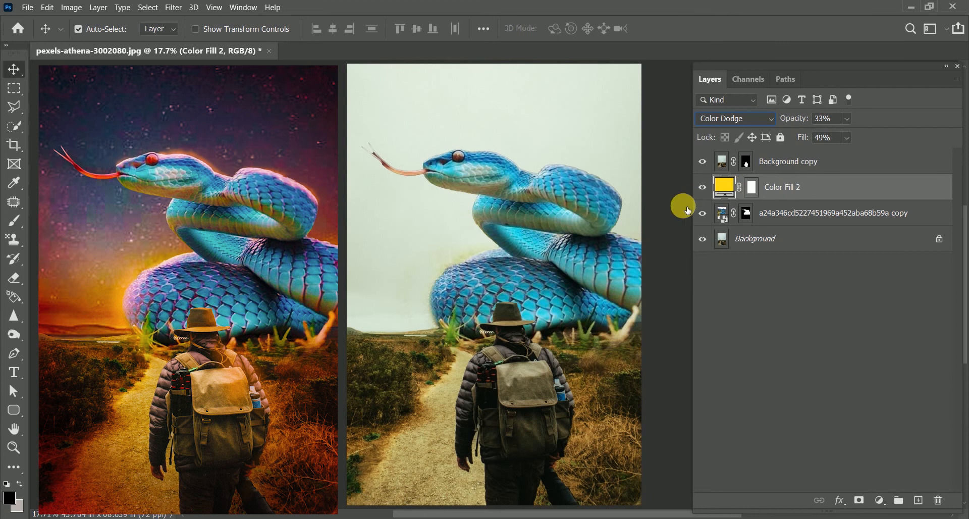
Recolor Color Fill 2 with brown 5a3f13 sampled from the landscape and set its blend mode to Vivid Light.
{"action": "double_click", "coordinate": [724, 187]}
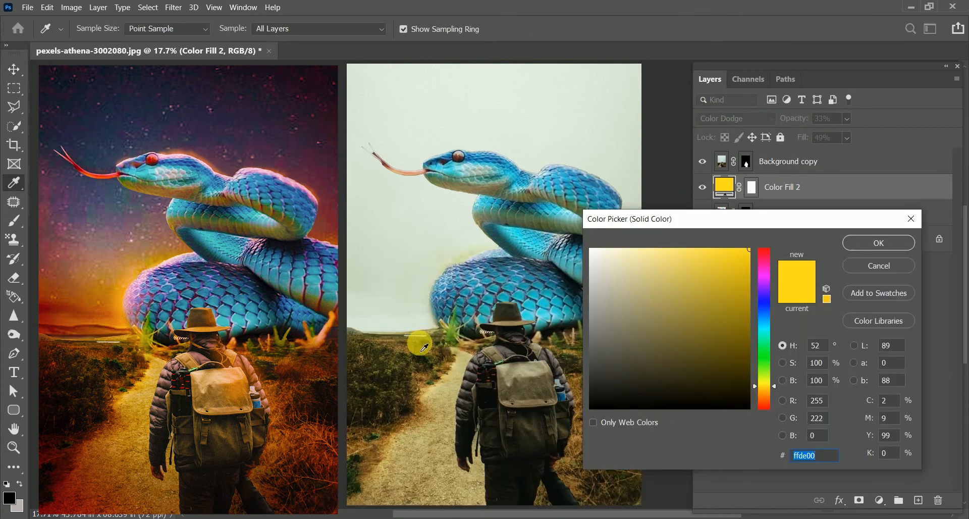
{"action": "left_click", "coordinate": [433, 385]}
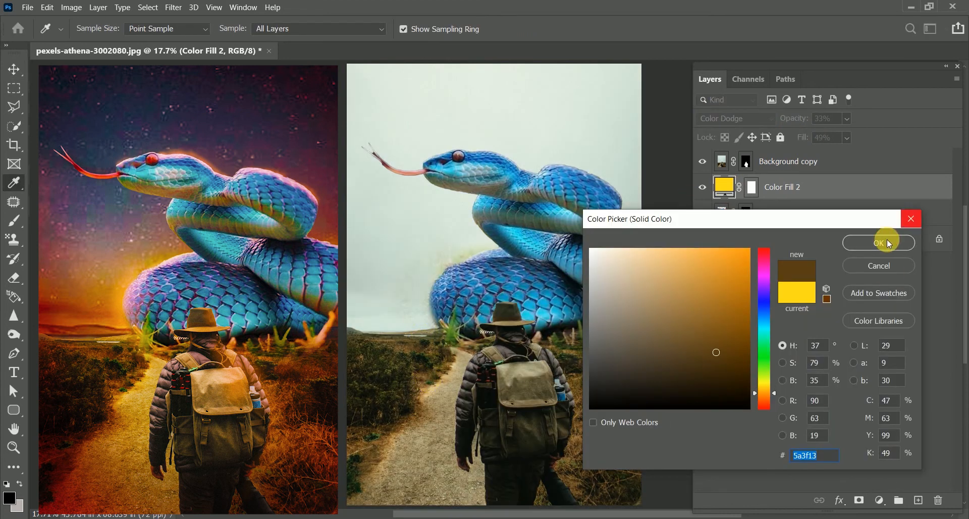
{"action": "left_click", "coordinate": [889, 243]}
{"action": "left_click", "coordinate": [736, 118]}
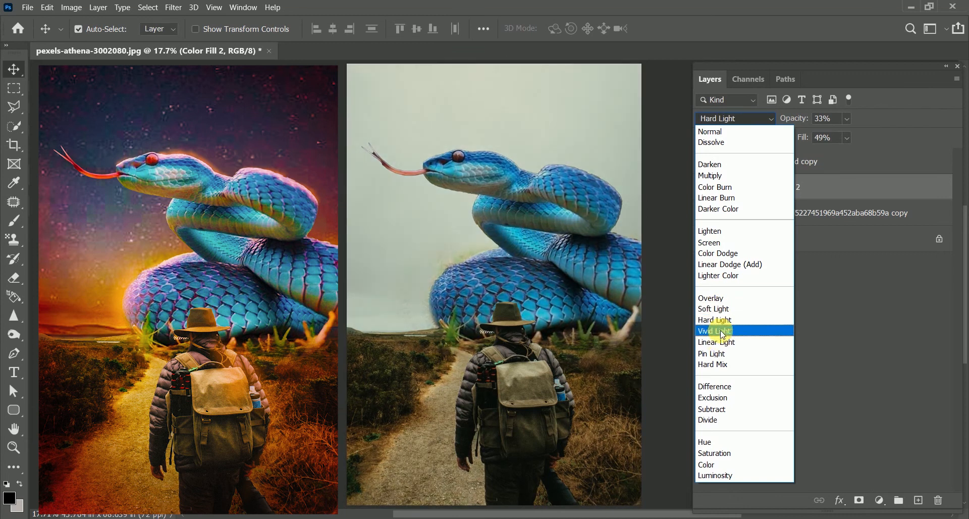
{"action": "left_click", "coordinate": [720, 330]}
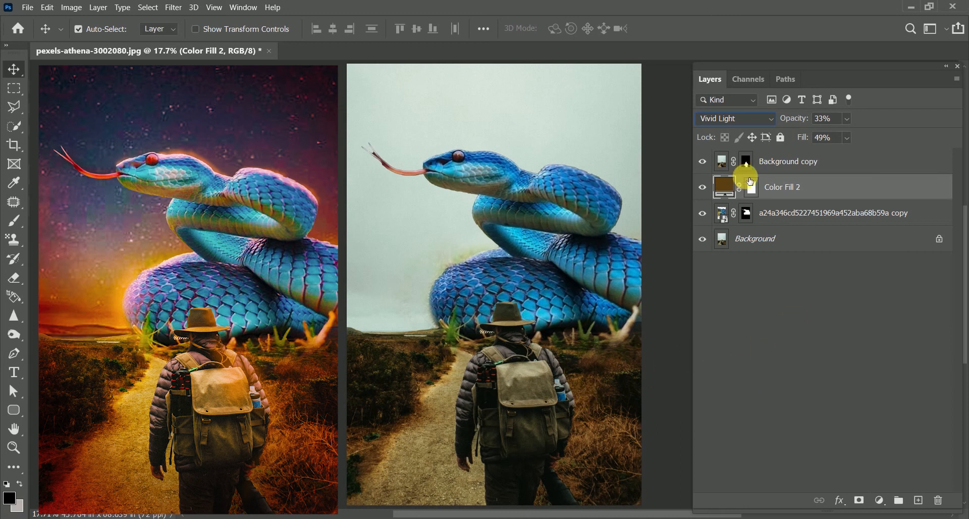
Add a near-black red solid color fill layer above Background copy and set its blend mode to Linear Light.
{"action": "left_click", "coordinate": [776, 163]}
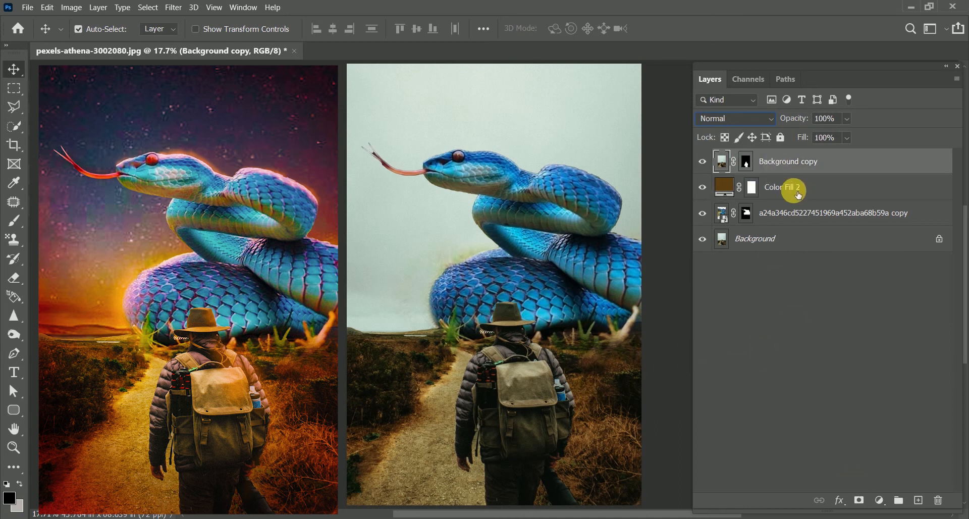
{"action": "left_click", "coordinate": [879, 500]}
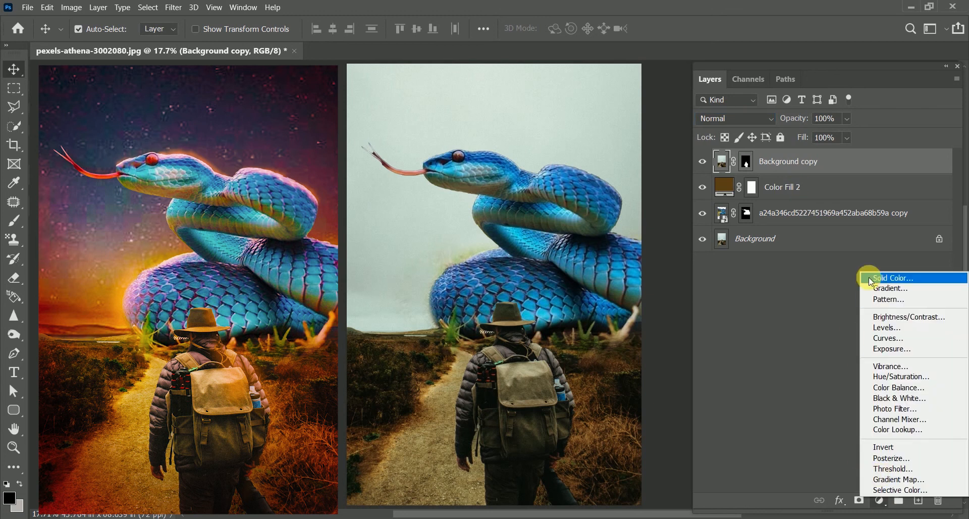
{"action": "left_click", "coordinate": [887, 278]}
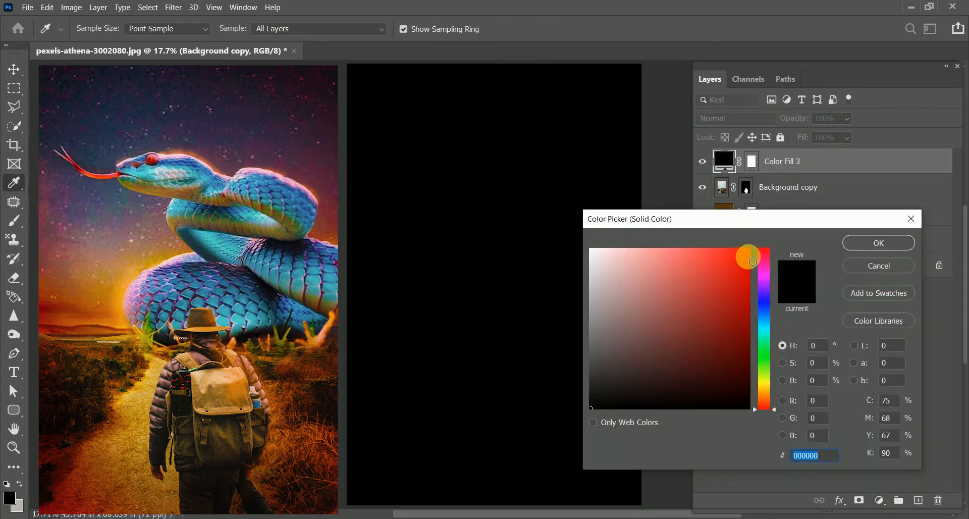
{"action": "left_click_drag", "start_coordinate": [743, 389], "coordinate": [747, 399]}
{"action": "left_click", "coordinate": [853, 240]}
{"action": "key", "text": "v"}
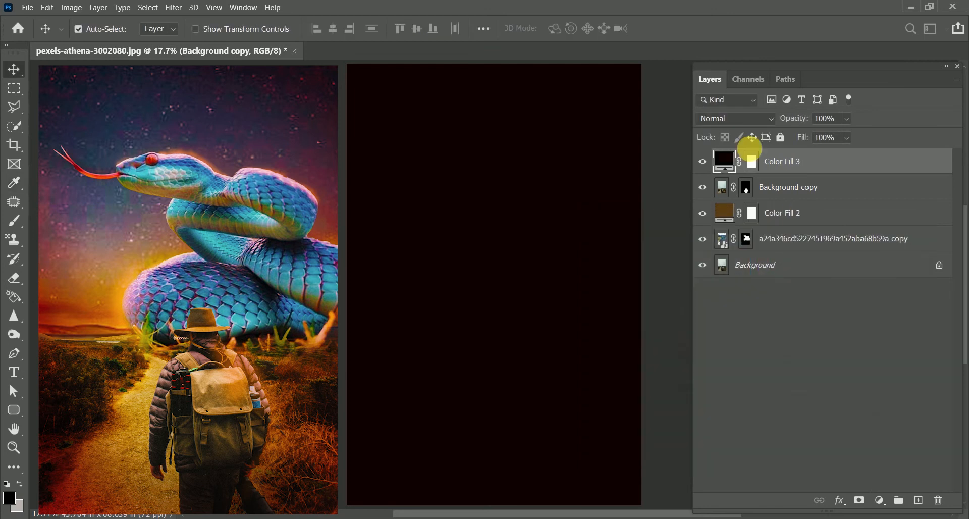
{"action": "left_click", "coordinate": [736, 118]}
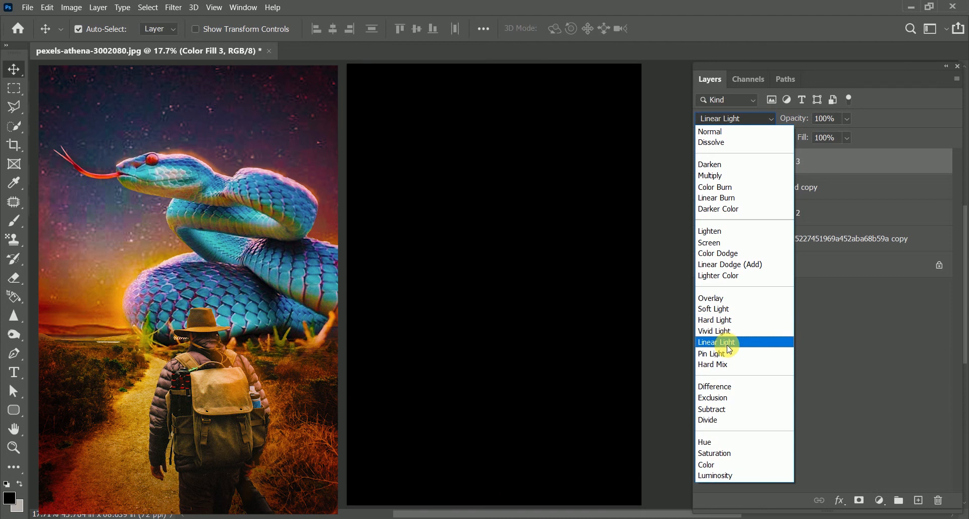
{"action": "left_click", "coordinate": [727, 342]}
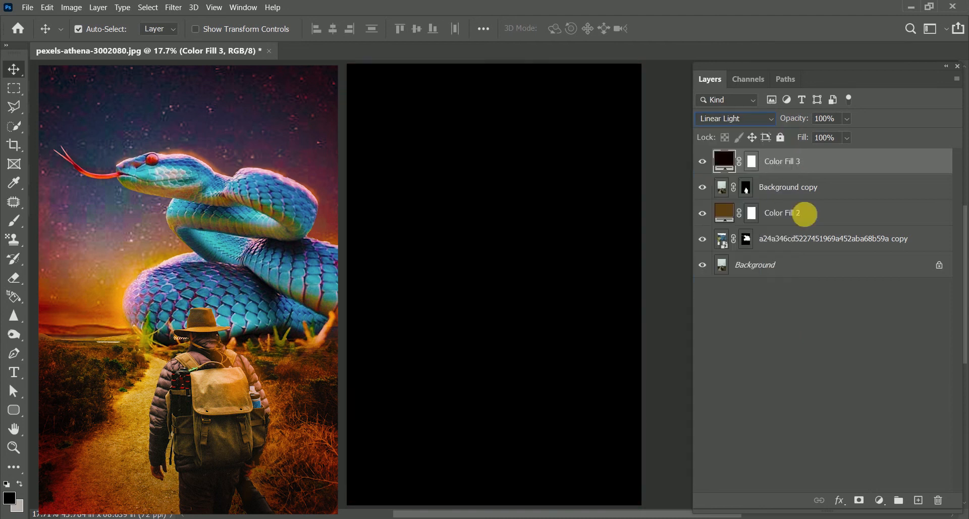
Target Color Fill 3's layer mask with the Brush tool and enlarge the soft brush well beyond 700 px.
{"action": "left_click", "coordinate": [752, 161]}
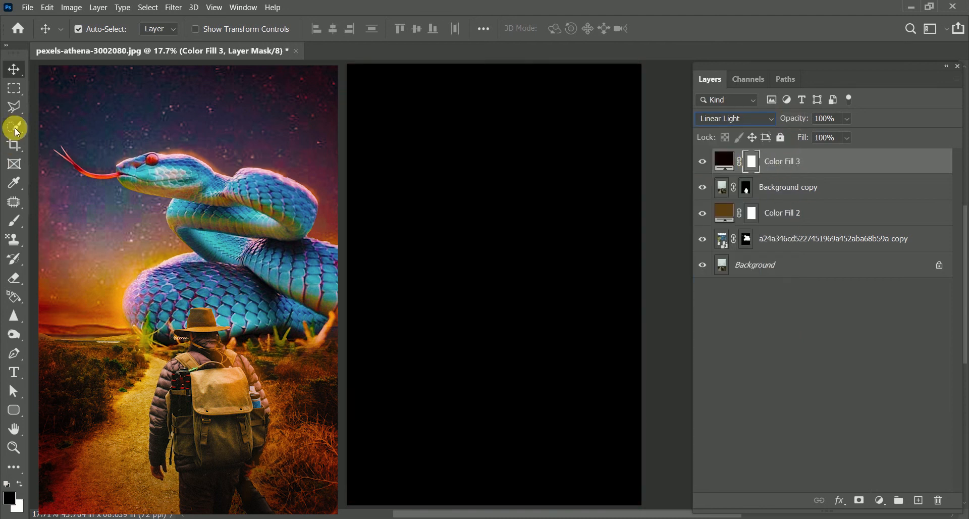
{"action": "left_click", "coordinate": [14, 221]}
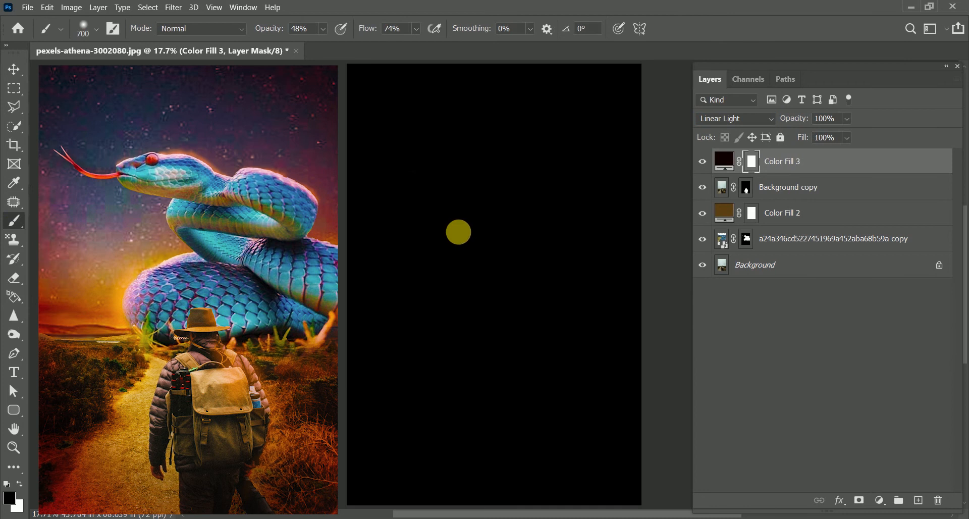
{"action": "key", "text": "bracketright"}
{"action": "key", "text": "bracketright"}
{"action": "key", "text": "bracketright"}
{"action": "key", "text": "bracketright"}
{"action": "key", "text": "bracketright"}
{"action": "key", "text": "bracketright"}
Test a black stroke on Color Fill 3's mask at 53% flow, undo it, and set the brush to 21% opacity and 26% flow.
{"action": "left_click_drag", "start_coordinate": [376, 30], "coordinate": [375, 30]}
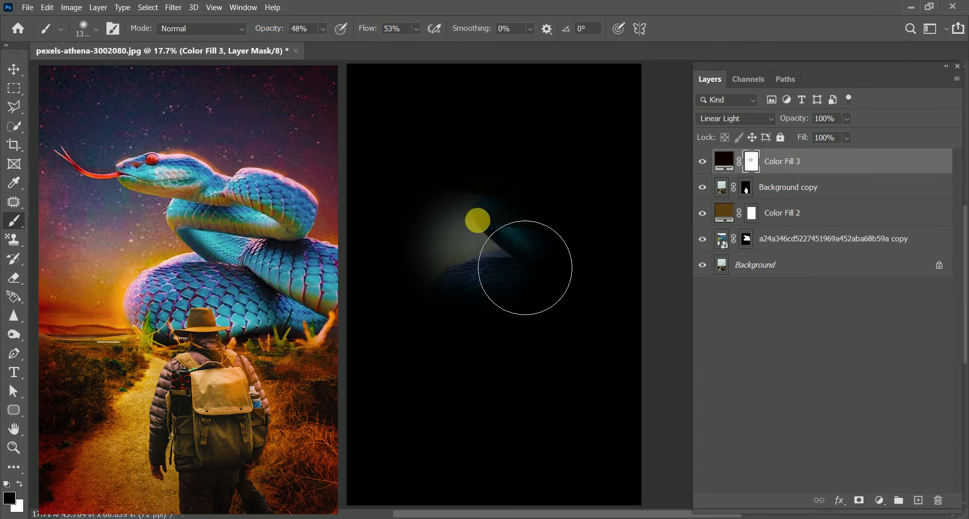
{"action": "key", "text": "ctrl+z"}
{"action": "left_click_drag", "start_coordinate": [369, 29], "coordinate": [354, 28]}
{"action": "left_click_drag", "start_coordinate": [285, 29], "coordinate": [271, 32]}
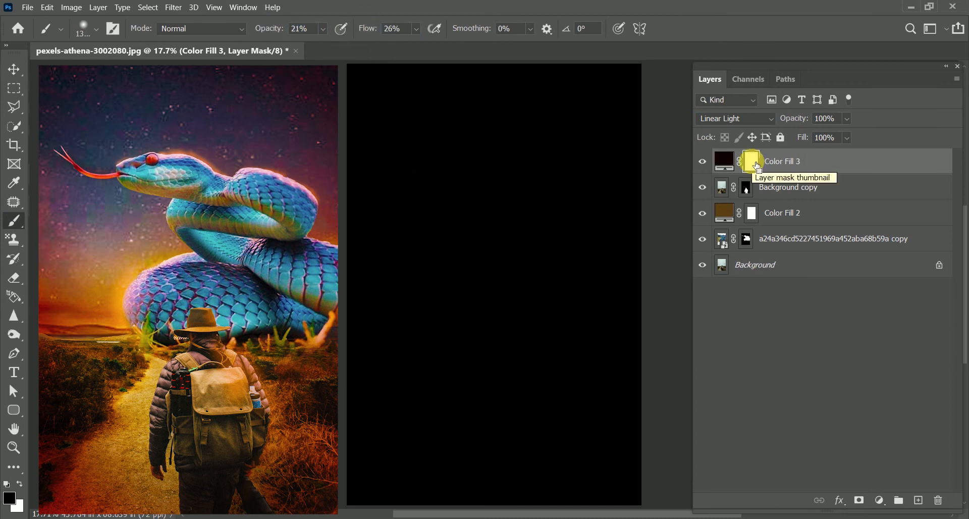
Invert Color Fill 3's mask to black and paint it white along the image's edges and lower foreground to darken them.
{"action": "left_click", "coordinate": [752, 161]}
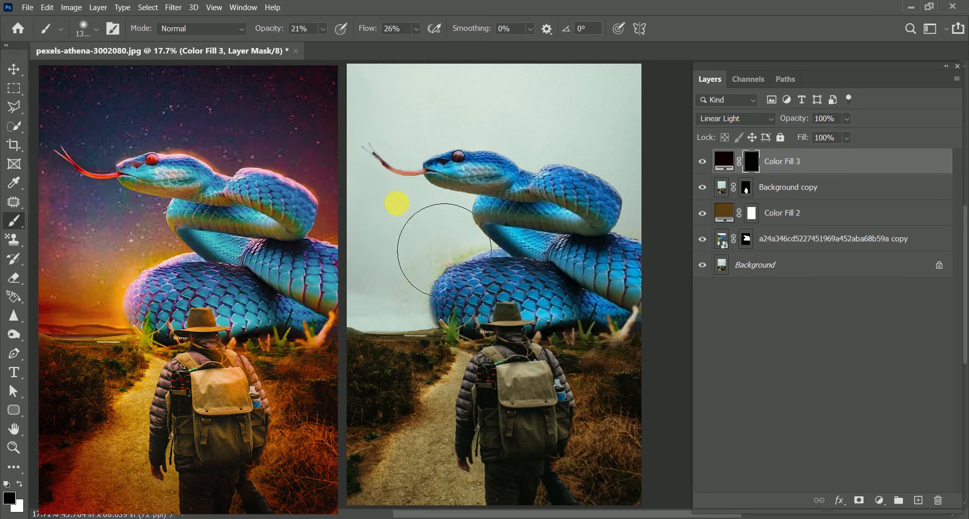
{"action": "key", "text": "x"}
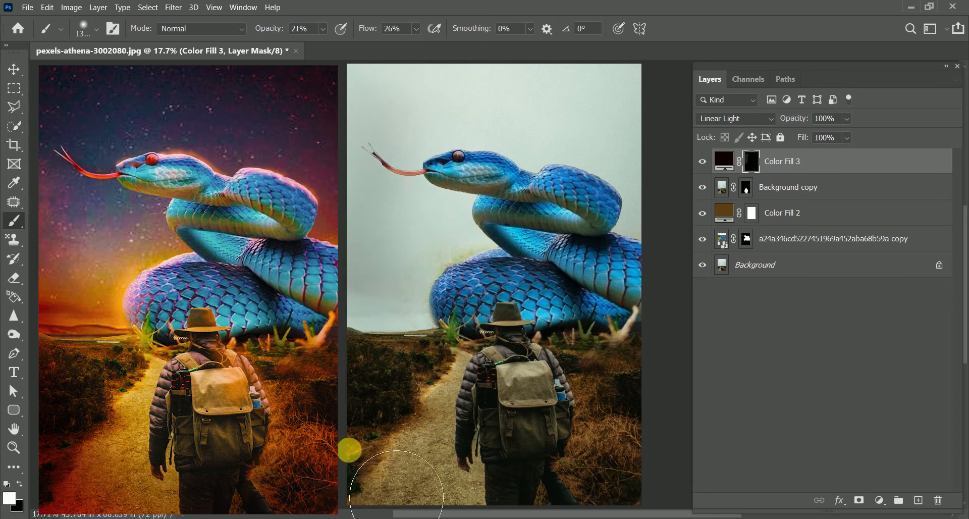
{"action": "mouse_move", "coordinate": [425, 423]}
{"action": "left_mouse_down"}
{"action": "mouse_move", "coordinate": [660, 495]}
{"action": "mouse_move", "coordinate": [474, 515]}
{"action": "mouse_move", "coordinate": [389, 437]}
{"action": "mouse_move", "coordinate": [673, 462]}
{"action": "mouse_move", "coordinate": [375, 449]}
{"action": "mouse_move", "coordinate": [366, 424]}
{"action": "mouse_move", "coordinate": [676, 398]}
{"action": "mouse_move", "coordinate": [476, 432]}
{"action": "left_mouse_up"}
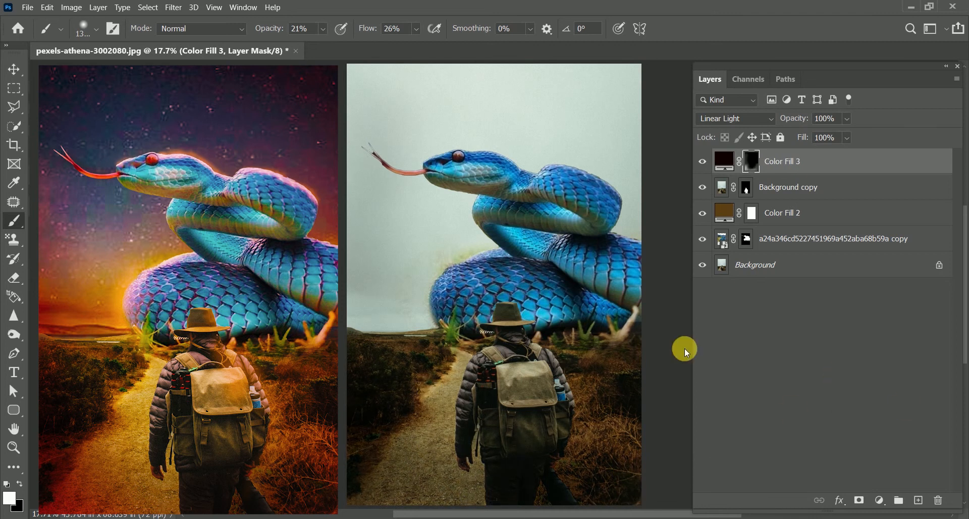
{"action": "left_click_drag", "start_coordinate": [495, 399], "coordinate": [650, 472]}
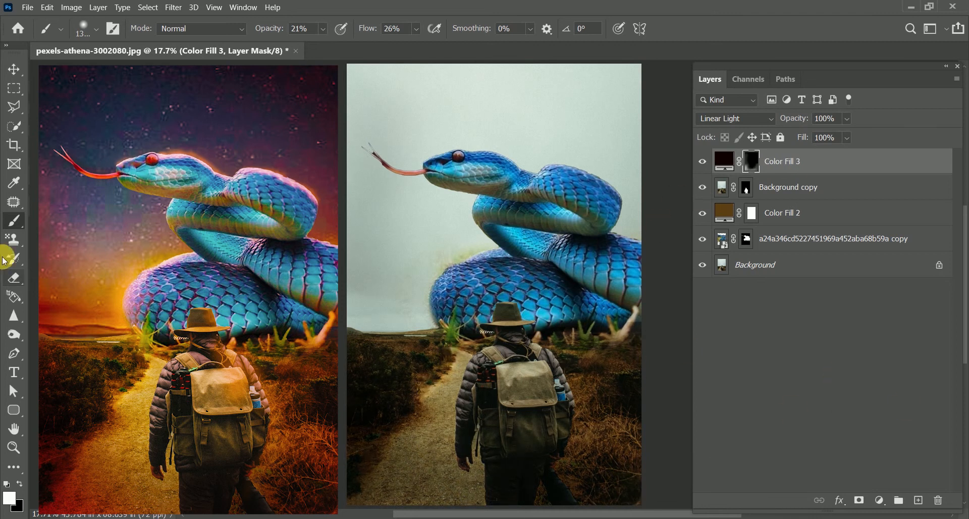
{"action": "left_click", "coordinate": [14, 69]}
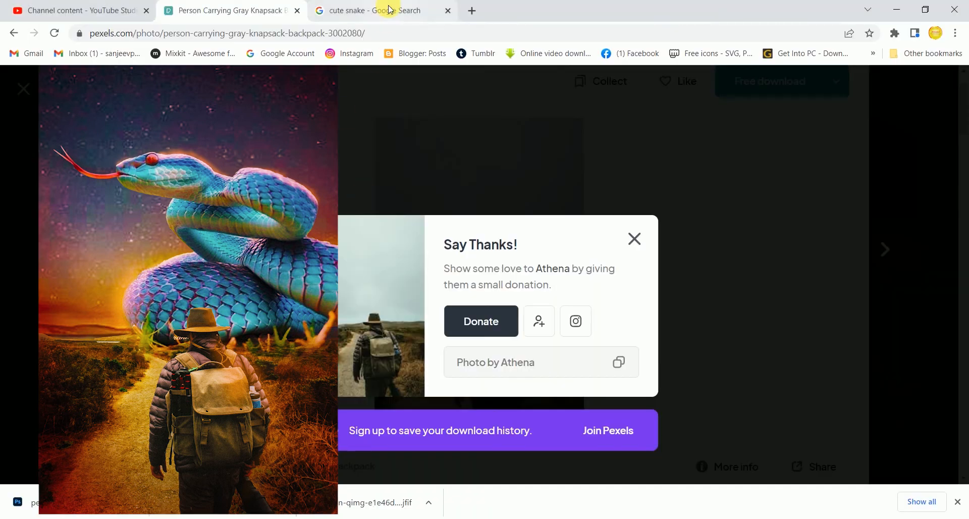
Switch to the browser, search Google Images for night, and copy a related picture of a starry sky with a glowing horizon.
{"action": "left_click", "coordinate": [390, 9]}
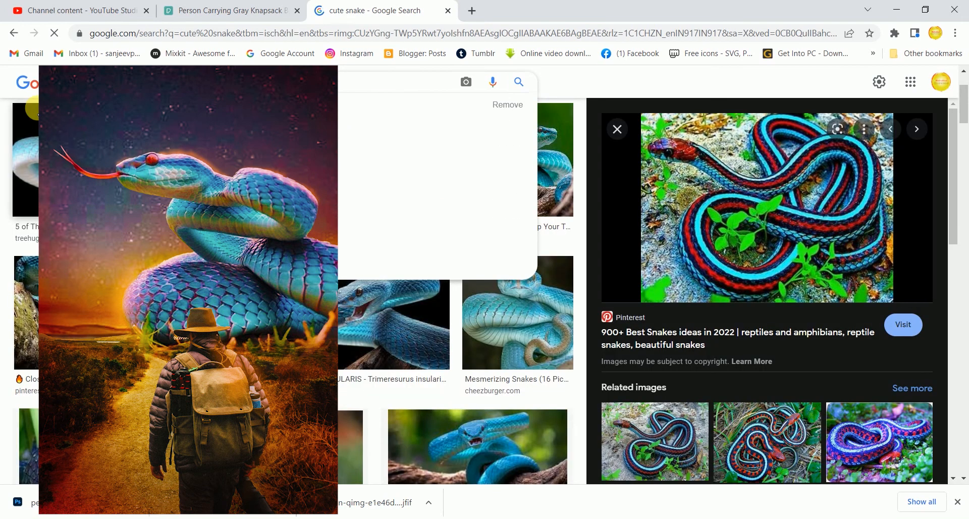
{"action": "key", "text": "Return"}
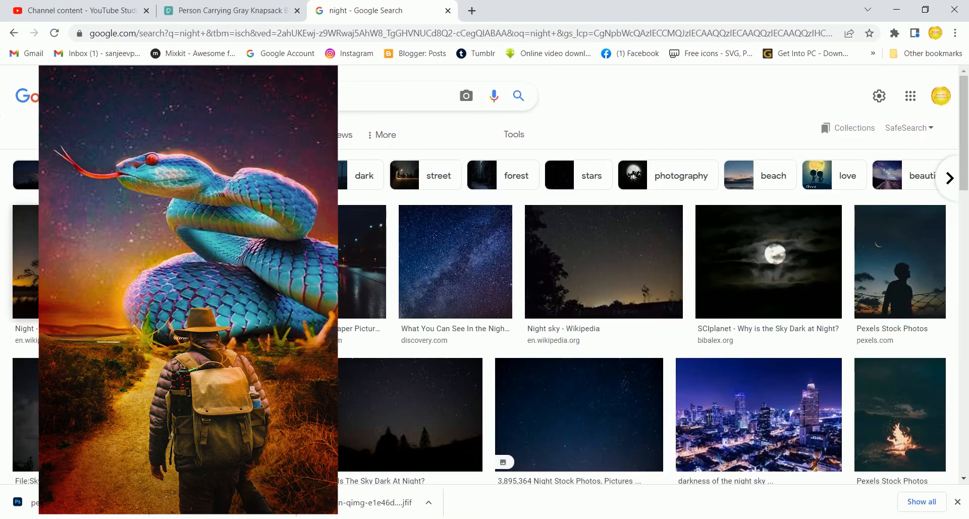
{"action": "left_click", "coordinate": [96, 286]}
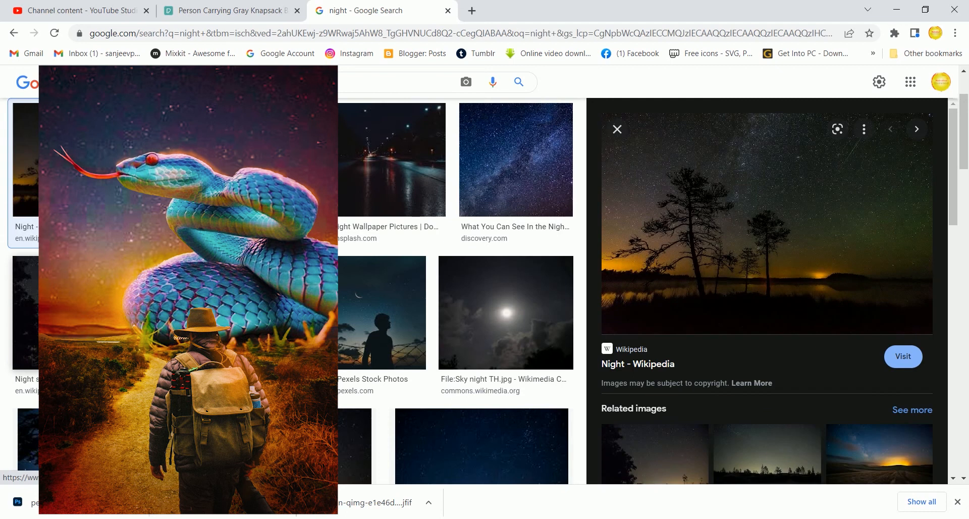
{"action": "scroll", "coordinate": [664, 216], "scroll_direction": "down", "scroll_amount": 1}
{"action": "left_click", "coordinate": [873, 342]}
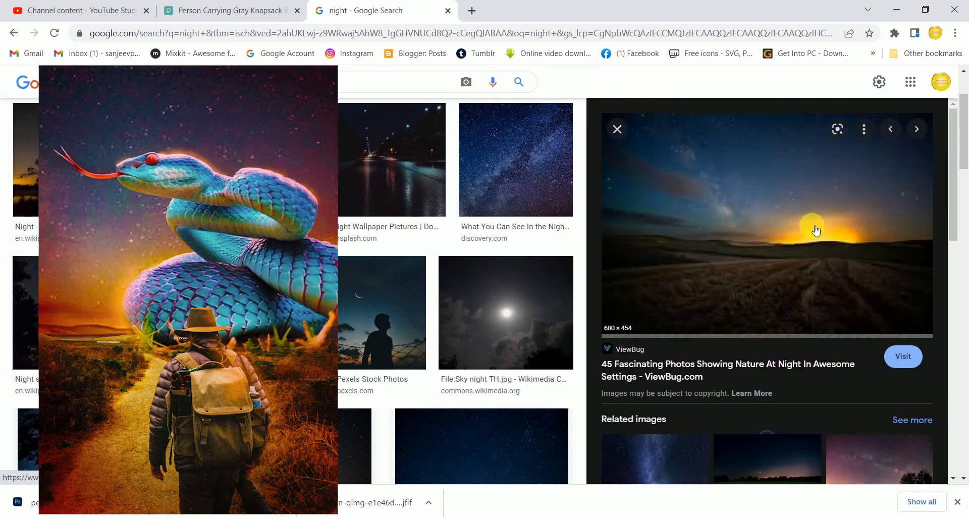
{"action": "right_click", "coordinate": [761, 202]}
{"action": "left_click", "coordinate": [797, 344]}
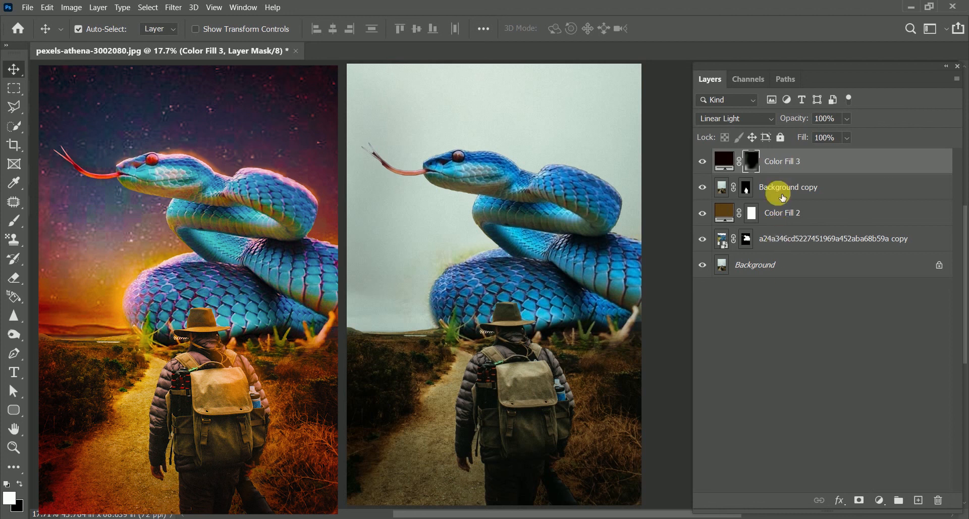
Switch back to Photoshop and duplicate the locked Background layer.
{"action": "left_click", "coordinate": [781, 187]}
{"action": "left_click", "coordinate": [777, 240]}
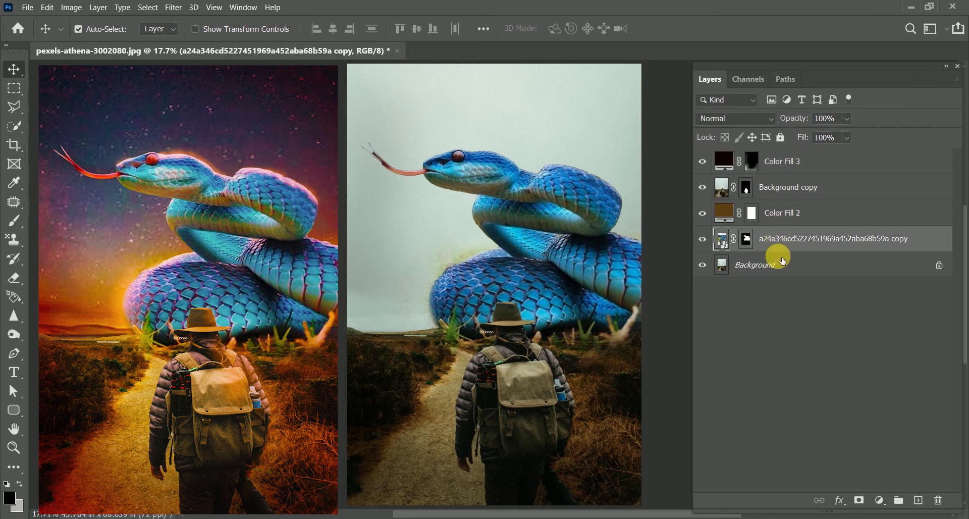
{"action": "left_click", "coordinate": [782, 265]}
{"action": "key", "text": "ctrl+j"}
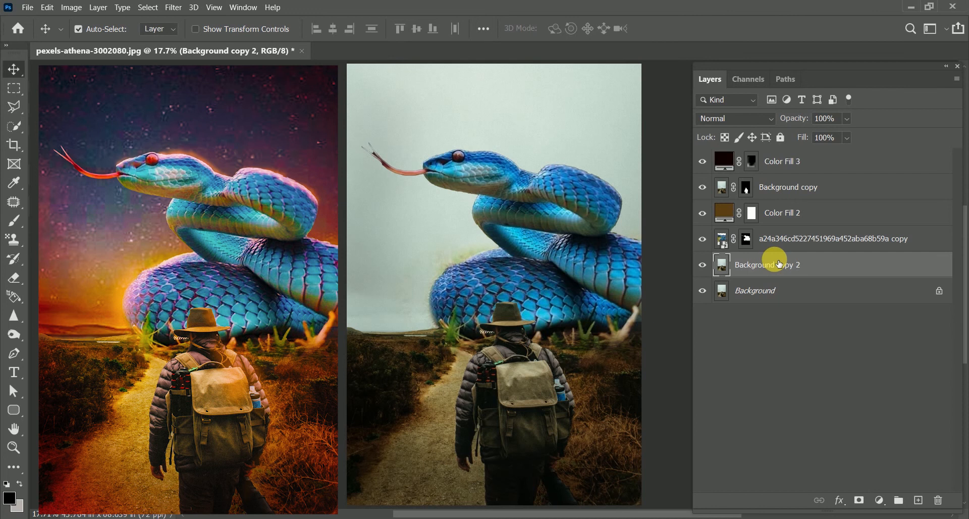
Select the whole pale sky on Background copy 2 with the Quick Selection tool and turn the selection into a layer mask.
{"action": "left_click", "coordinate": [14, 126]}
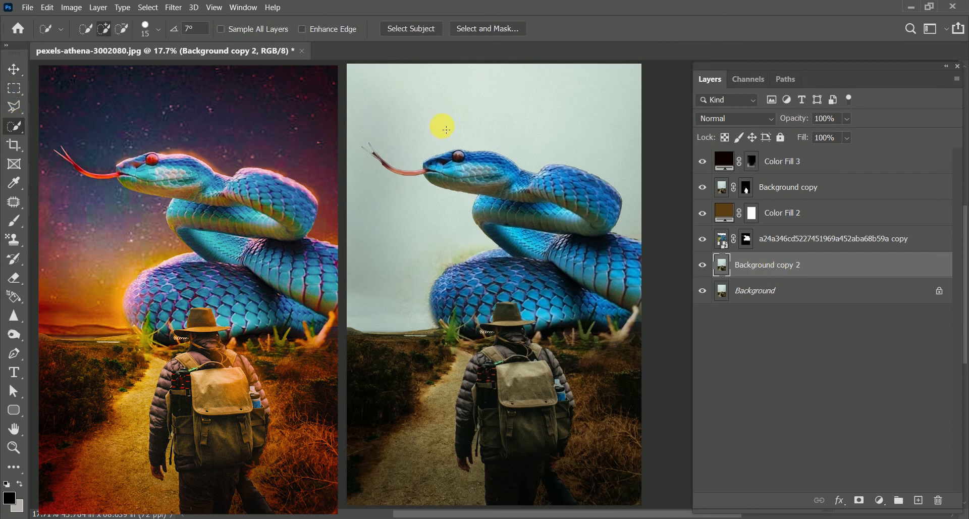
{"action": "mouse_move", "coordinate": [506, 126]}
{"action": "left_mouse_down"}
{"action": "mouse_move", "coordinate": [485, 116]}
{"action": "mouse_move", "coordinate": [610, 126]}
{"action": "left_mouse_up"}
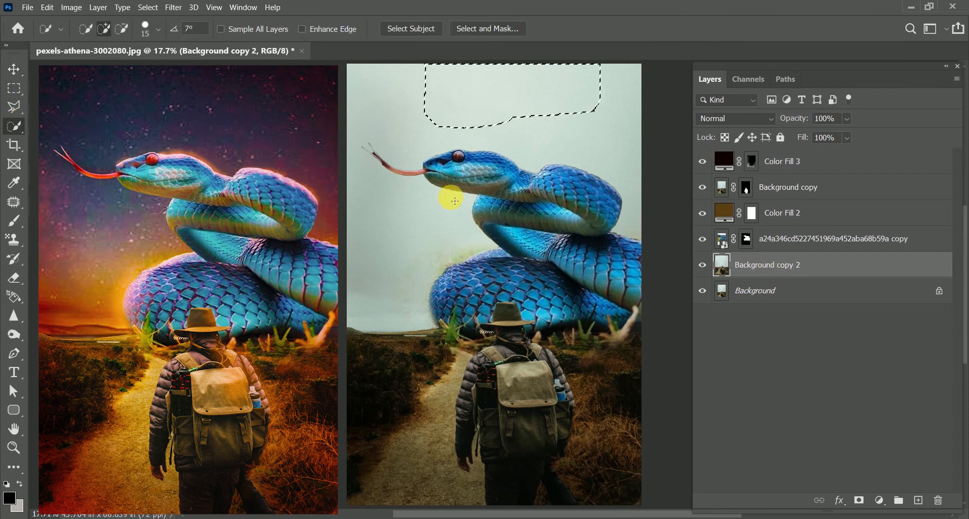
{"action": "left_click", "coordinate": [395, 224]}
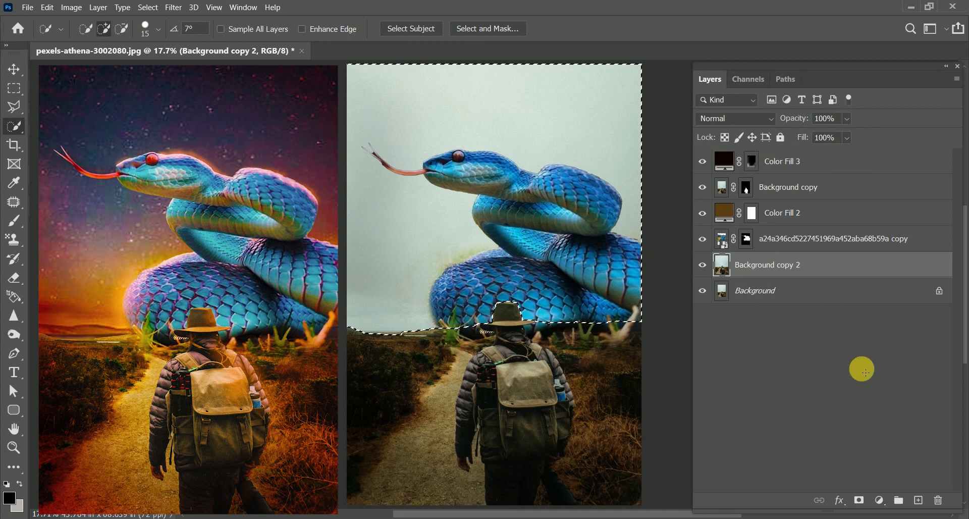
{"action": "left_click", "coordinate": [859, 500]}
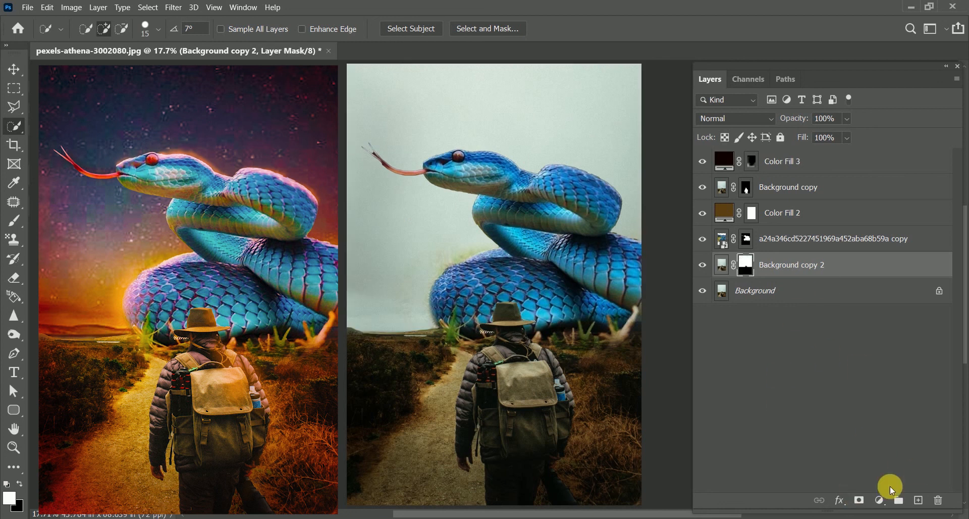
Paste the night-sky picture above Background copy 2, scale it to 752% over the sky, and clip it to that layer.
{"action": "left_click", "coordinate": [918, 499]}
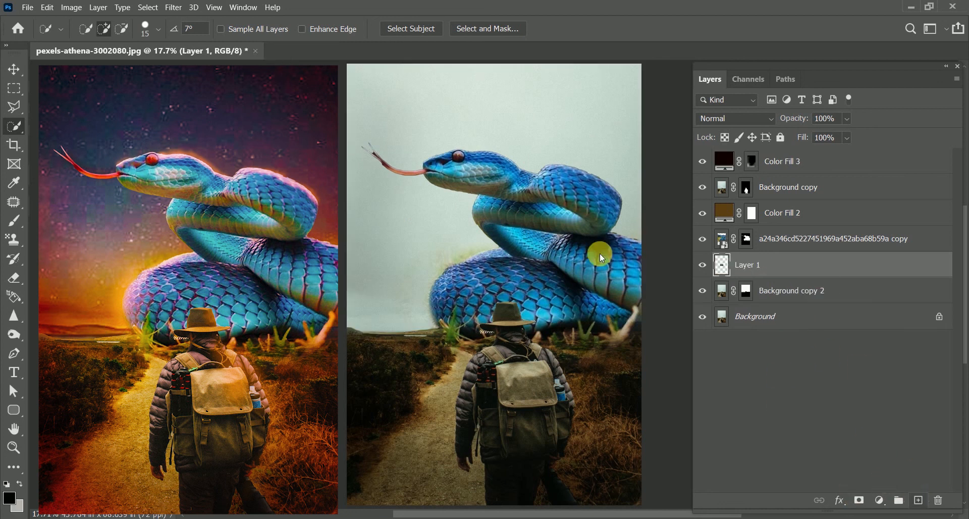
{"action": "key", "text": "ctrl+t"}
{"action": "left_click_drag", "start_coordinate": [322, 33], "coordinate": [469, 76]}
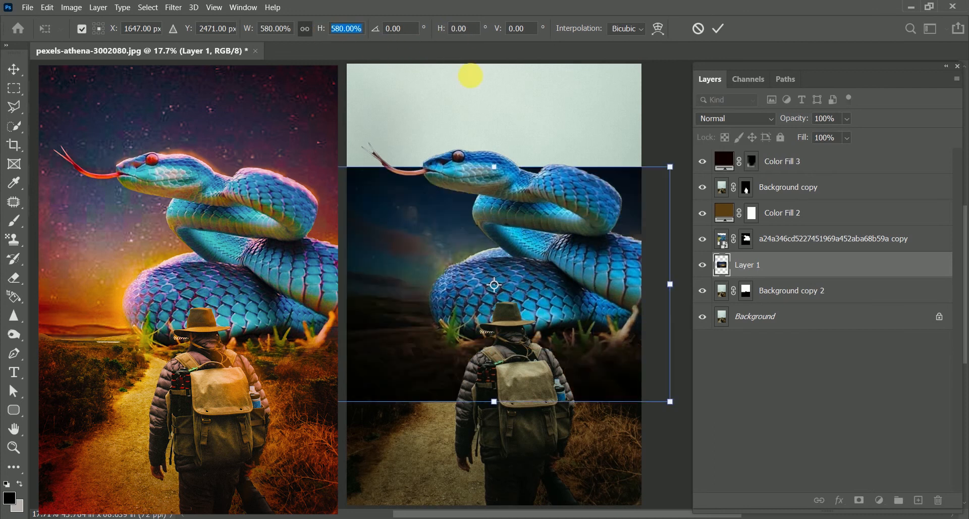
{"action": "left_click_drag", "start_coordinate": [400, 216], "coordinate": [417, 161]}
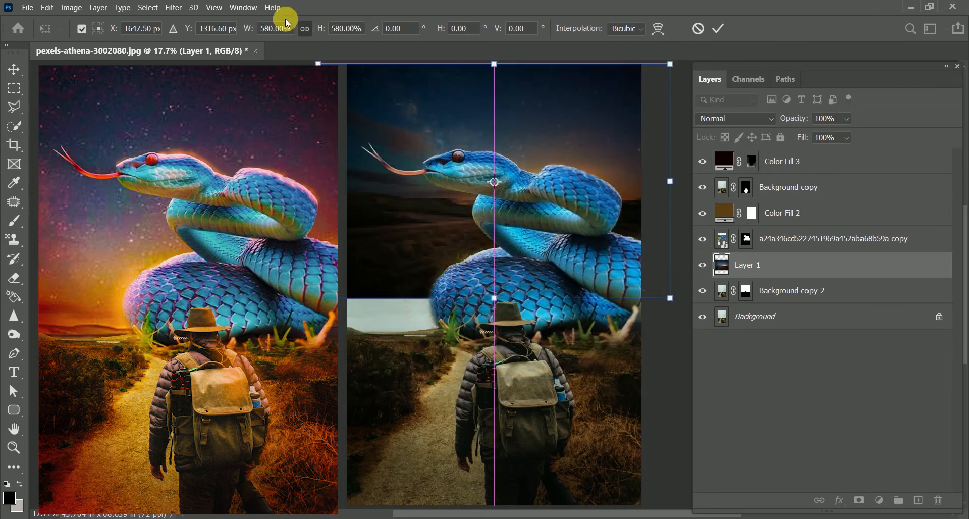
{"action": "left_click_drag", "start_coordinate": [322, 27], "coordinate": [492, 156]}
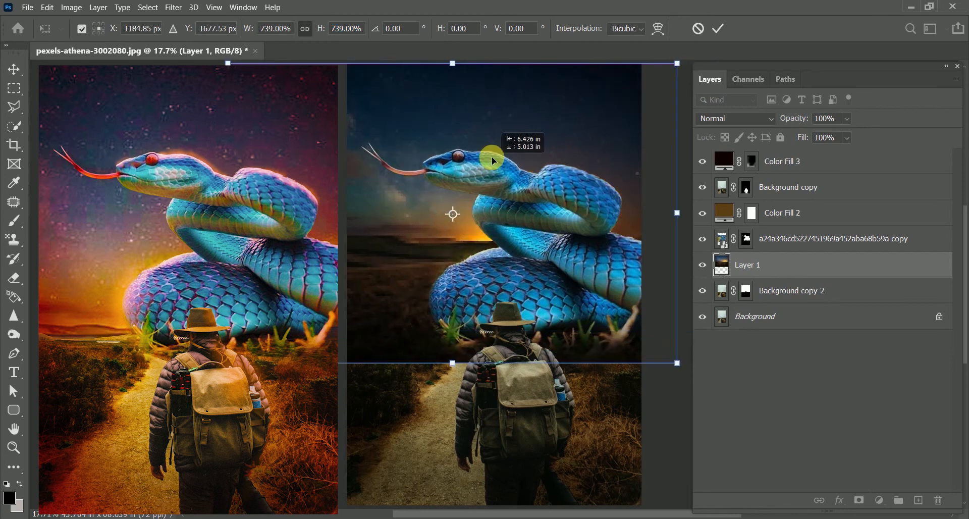
{"action": "left_click_drag", "start_coordinate": [325, 30], "coordinate": [335, 31]}
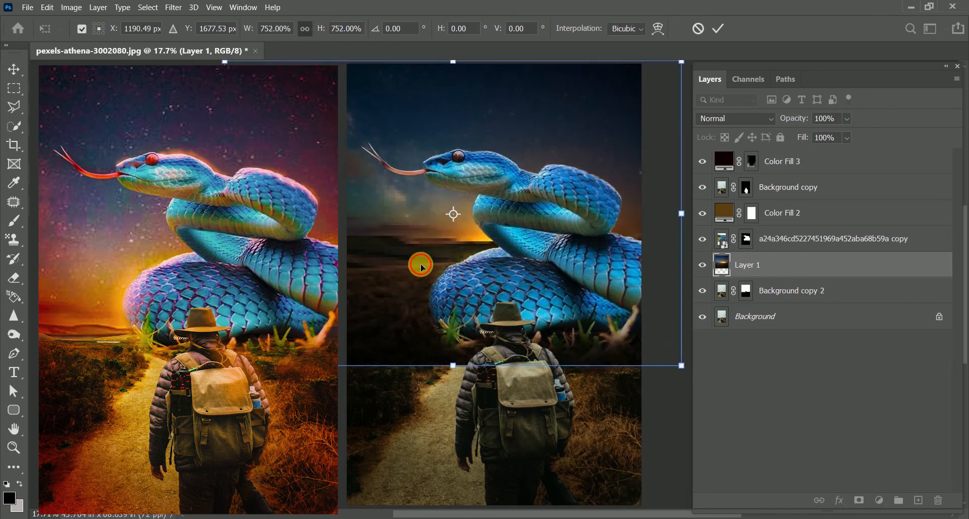
{"action": "left_click_drag", "start_coordinate": [424, 266], "coordinate": [422, 260]}
{"action": "key", "text": "Return"}
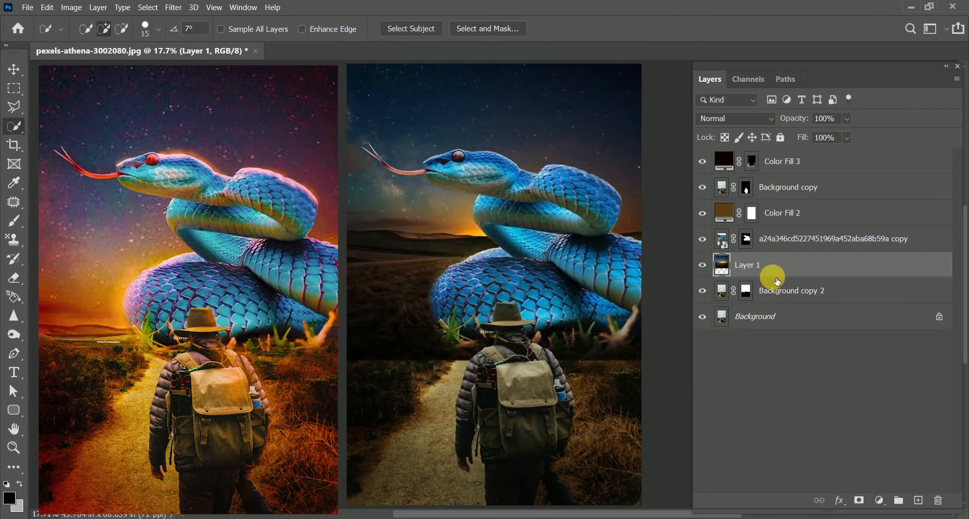
{"action": "left_click", "coordinate": [778, 278], "text": "alt"}
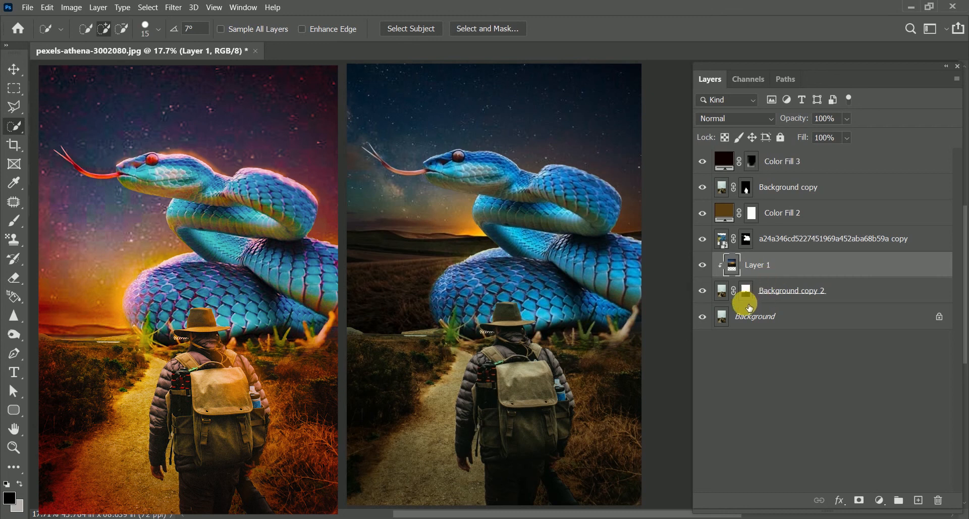
Target Background copy 2's layer mask with a soft 150 px brush at 100% opacity and 100% flow.
{"action": "key", "text": "z"}
{"action": "left_click_drag", "start_coordinate": [385, 336], "coordinate": [443, 311]}
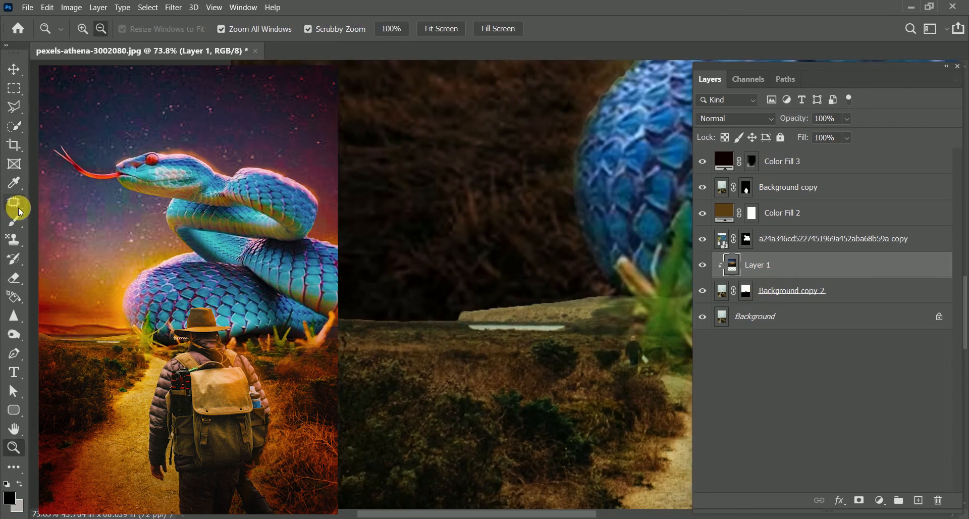
{"action": "left_click", "coordinate": [17, 219]}
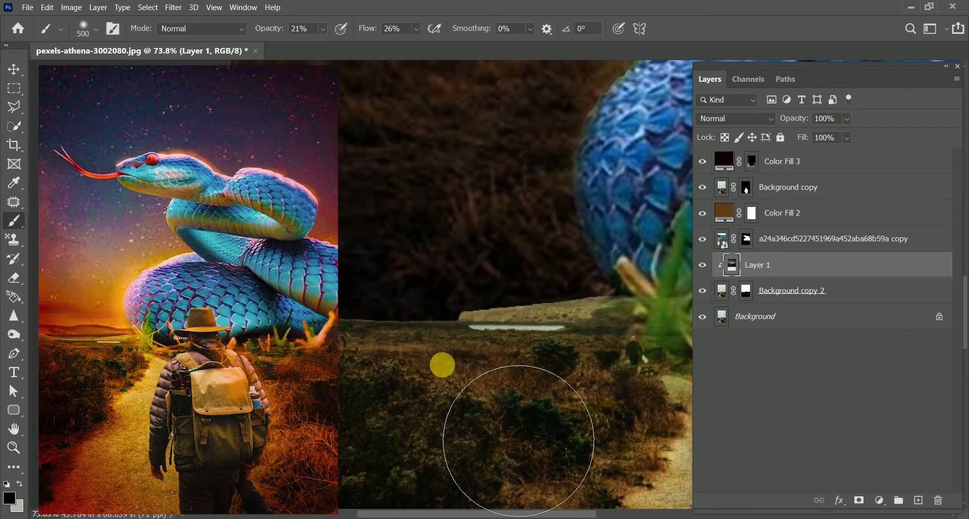
{"action": "key", "text": "bracketleft"}
{"action": "key", "text": "bracketleft"}
{"action": "key", "text": "bracketleft"}
{"action": "key", "text": "bracketleft"}
{"action": "key", "text": "bracketleft"}
{"action": "key", "text": "bracketleft"}
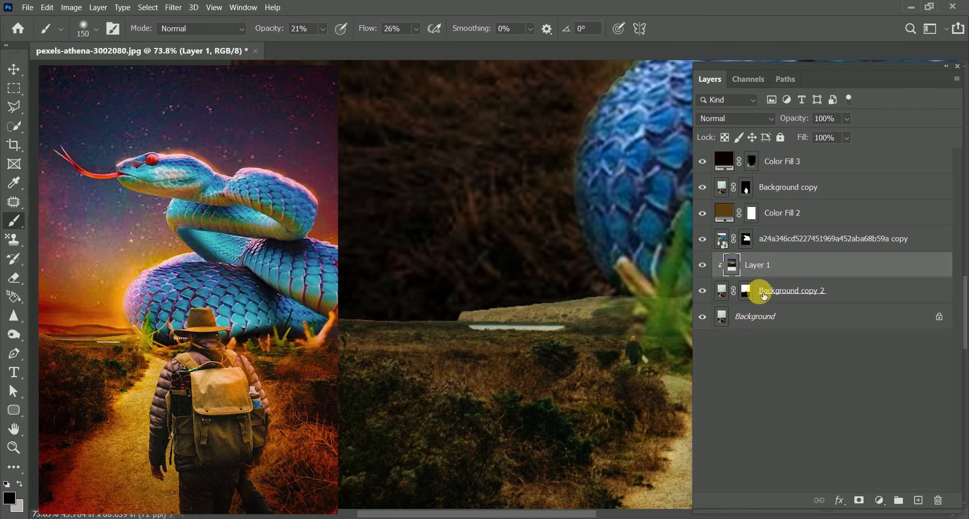
{"action": "left_click", "coordinate": [764, 297]}
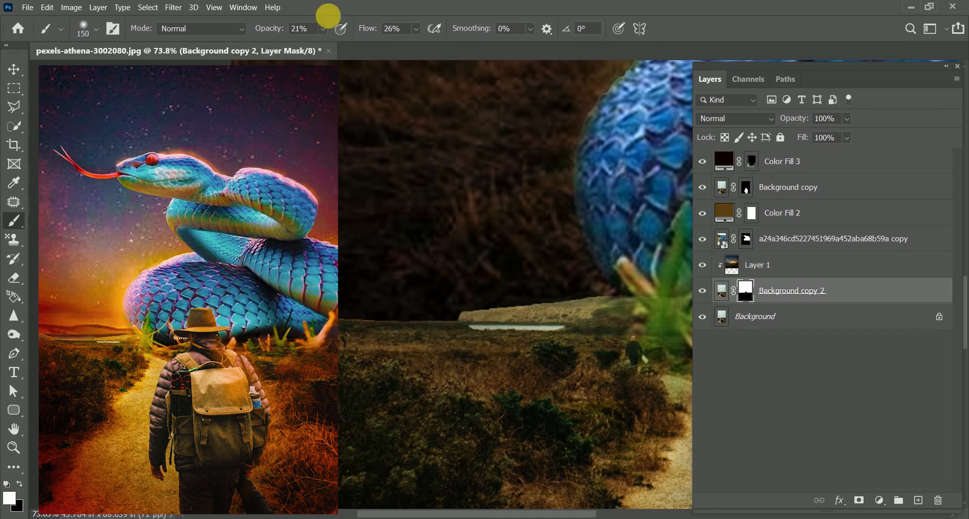
{"action": "left_click_drag", "start_coordinate": [271, 33], "coordinate": [477, 29]}
{"action": "left_click_drag", "start_coordinate": [368, 30], "coordinate": [469, 55]}
Test strokes along the horizon on Background copy 2's mask, keeping one black stroke that softens the edge and undoing the others.
{"action": "left_click_drag", "start_coordinate": [331, 338], "coordinate": [511, 334]}
{"action": "key", "text": "ctrl+z"}
{"action": "key", "text": "x"}
{"action": "left_click_drag", "start_coordinate": [302, 326], "coordinate": [518, 330]}
{"action": "key", "text": "ctrl+z"}
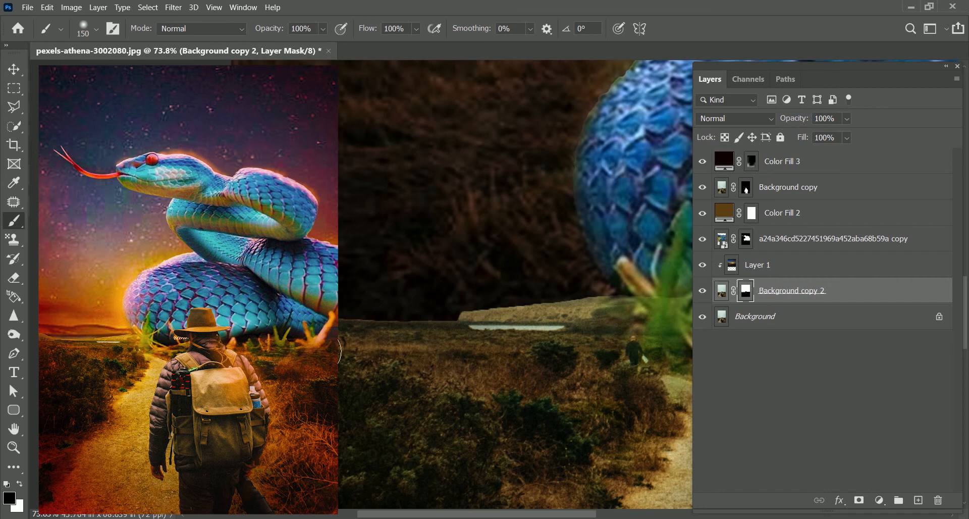
{"action": "left_click_drag", "start_coordinate": [360, 360], "coordinate": [550, 357]}
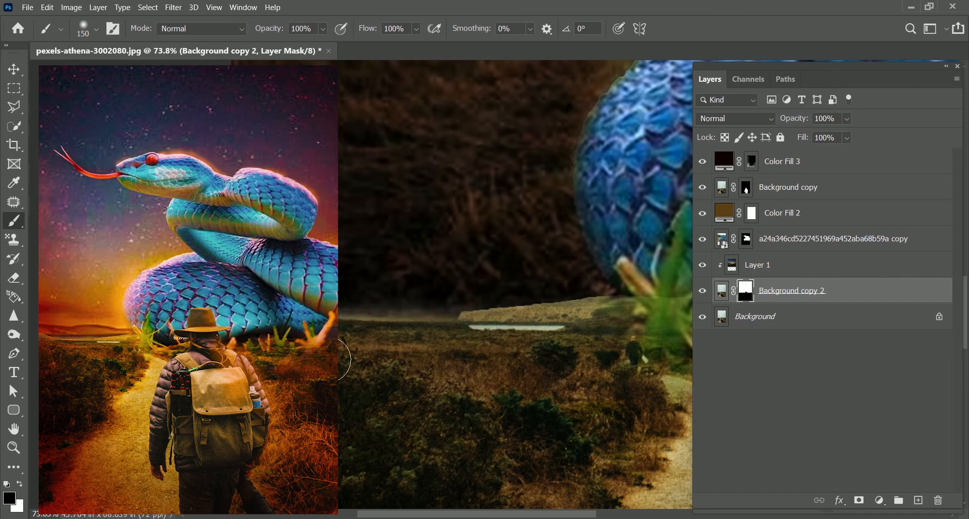
{"action": "mouse_move", "coordinate": [323, 360]}
{"action": "left_mouse_down"}
{"action": "mouse_move", "coordinate": [470, 357]}
{"action": "mouse_move", "coordinate": [471, 343]}
{"action": "left_mouse_up"}
{"action": "key", "text": "ctrl+z"}
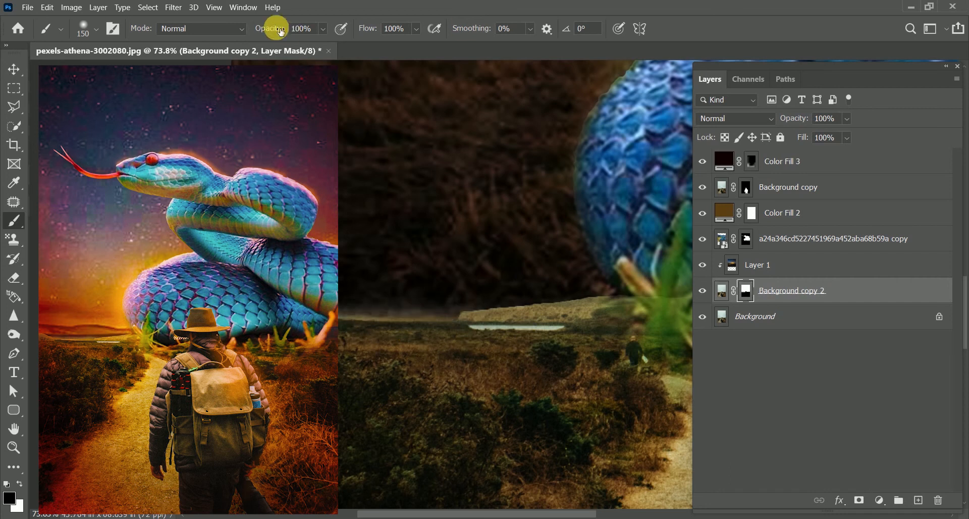
Lower the brush to 58% opacity and 39% flow and paint black along the horizon on Background copy 2's mask.
{"action": "left_click_drag", "start_coordinate": [281, 31], "coordinate": [260, 30]}
{"action": "mouse_move", "coordinate": [379, 28]}
{"action": "left_mouse_down"}
{"action": "mouse_move", "coordinate": [341, 28]}
{"action": "mouse_move", "coordinate": [372, 34]}
{"action": "left_mouse_up"}
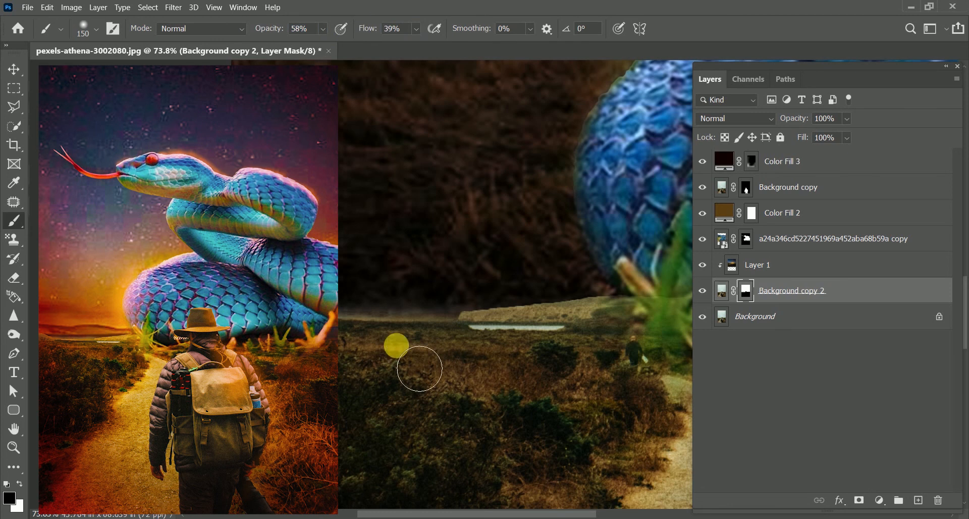
{"action": "mouse_move", "coordinate": [420, 368]}
{"action": "left_mouse_down"}
{"action": "mouse_move", "coordinate": [456, 361]}
{"action": "mouse_move", "coordinate": [452, 351]}
{"action": "mouse_move", "coordinate": [356, 359]}
{"action": "mouse_move", "coordinate": [469, 355]}
{"action": "left_mouse_up"}
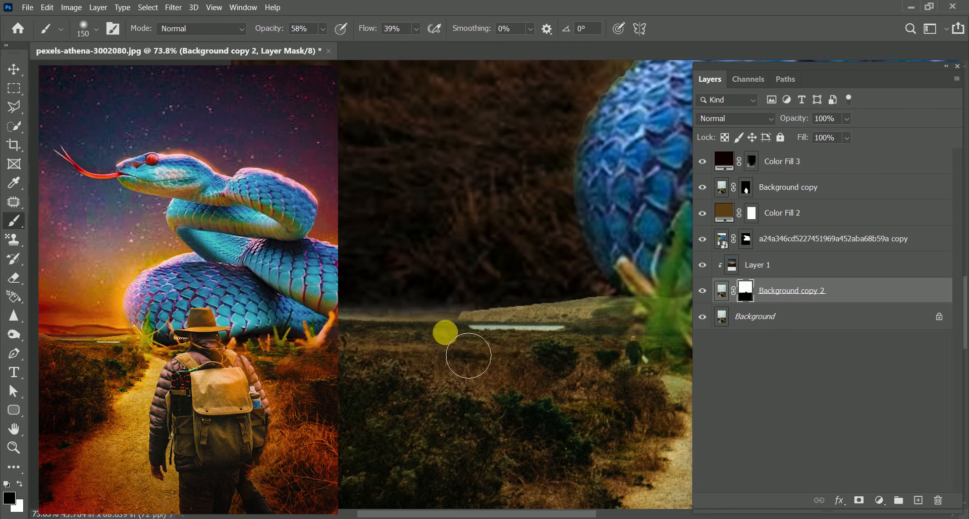
{"action": "key", "text": "ctrl+minus"}
{"action": "key", "text": "ctrl+minus"}
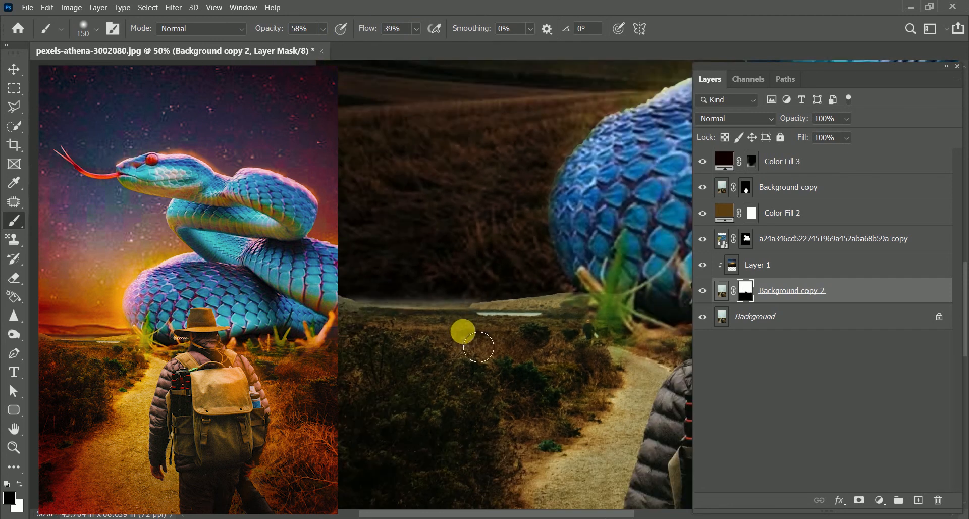
{"action": "key", "text": "ctrl+0"}
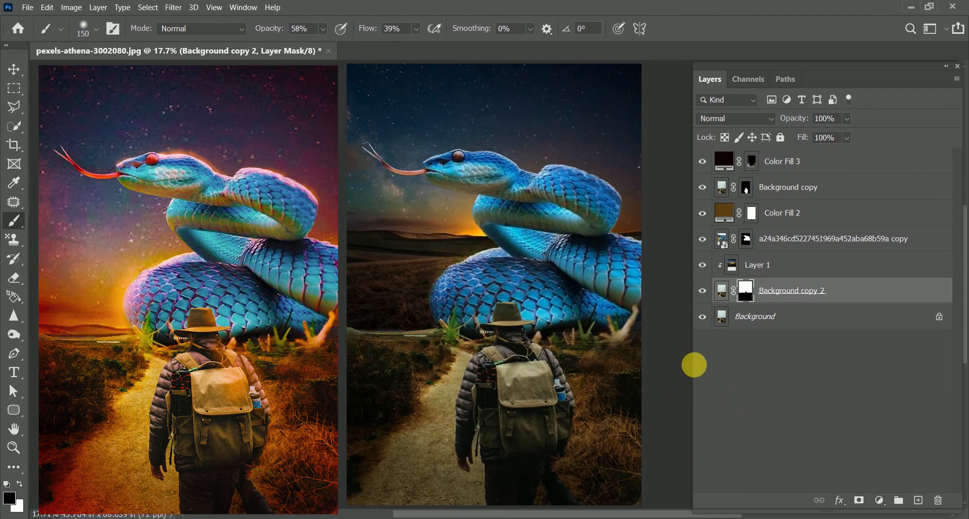
Enlarge the clipped night sky to 168.79% and reposition it so its orange glow sits on the horizon beside the snake.
{"action": "left_click", "coordinate": [793, 266]}
{"action": "key", "text": "ctrl+t"}
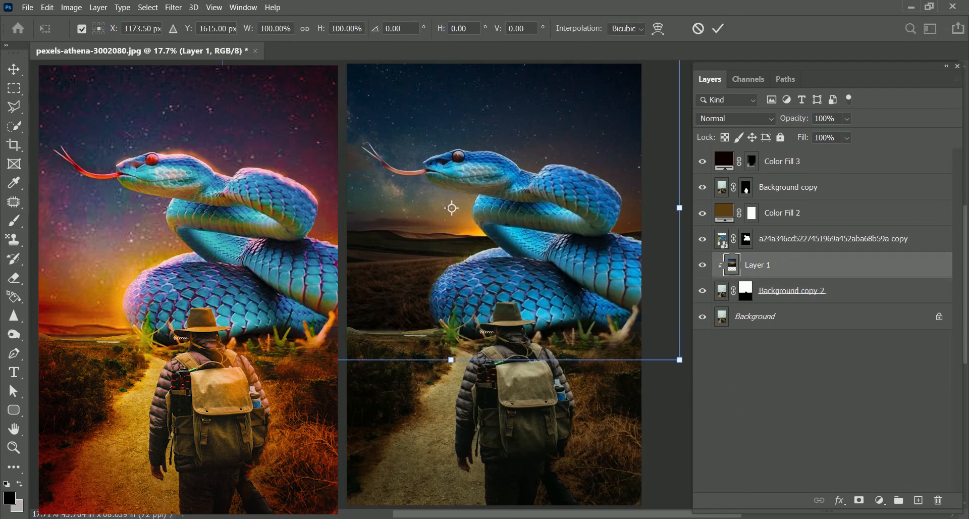
{"action": "left_click_drag", "start_coordinate": [223, 360], "coordinate": [121, 455]}
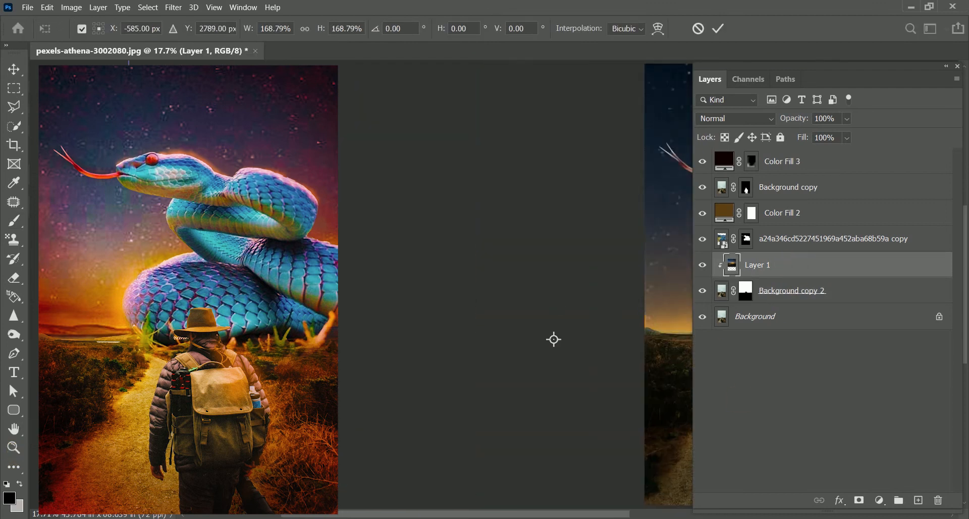
{"action": "key", "text": "ctrl+0"}
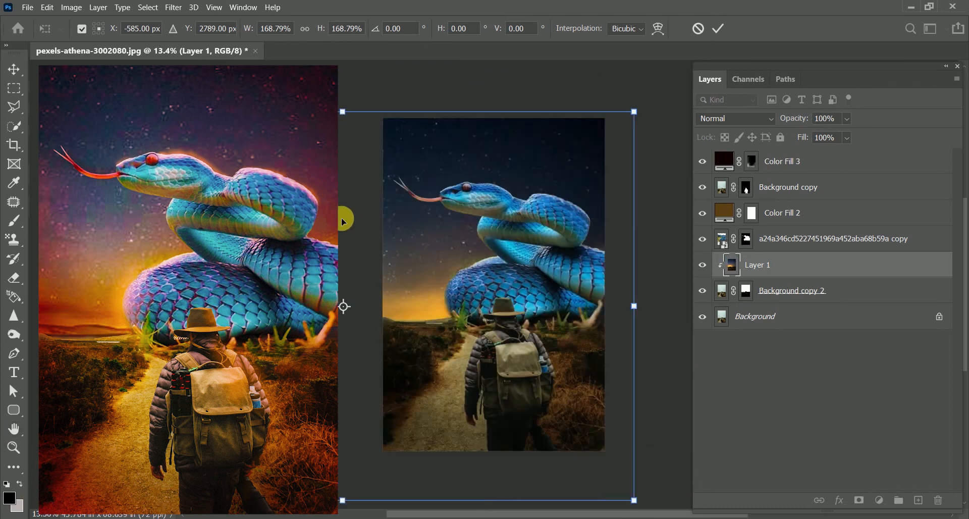
{"action": "left_click_drag", "start_coordinate": [343, 220], "coordinate": [413, 207]}
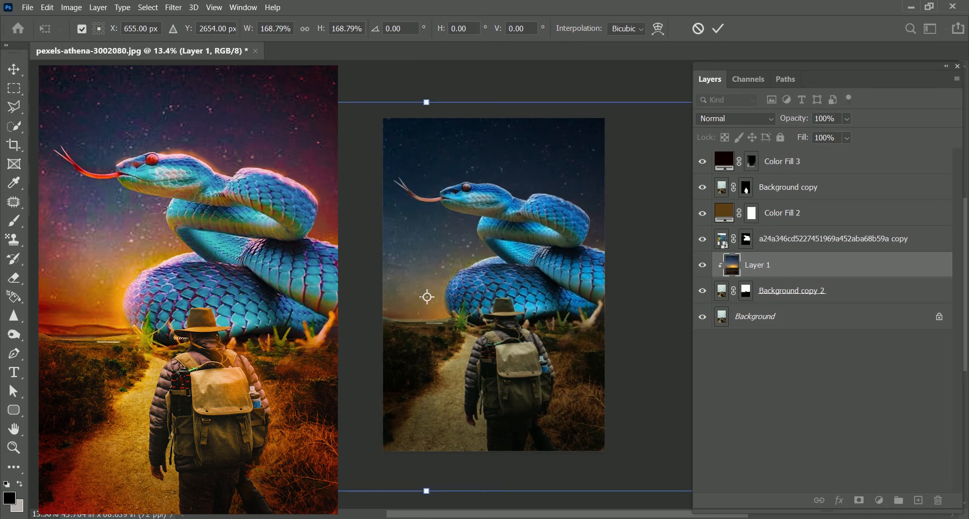
{"action": "left_click_drag", "start_coordinate": [306, 207], "coordinate": [331, 215]}
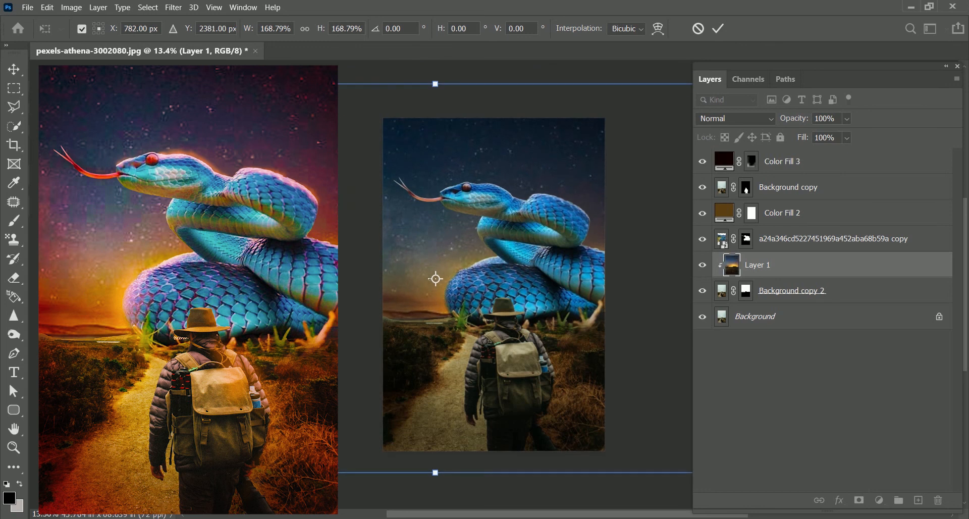
{"action": "key", "text": "Return"}
{"action": "key", "text": "b"}
{"action": "scroll", "coordinate": [407, 382], "scroll_direction": "up", "scroll_amount": 2}
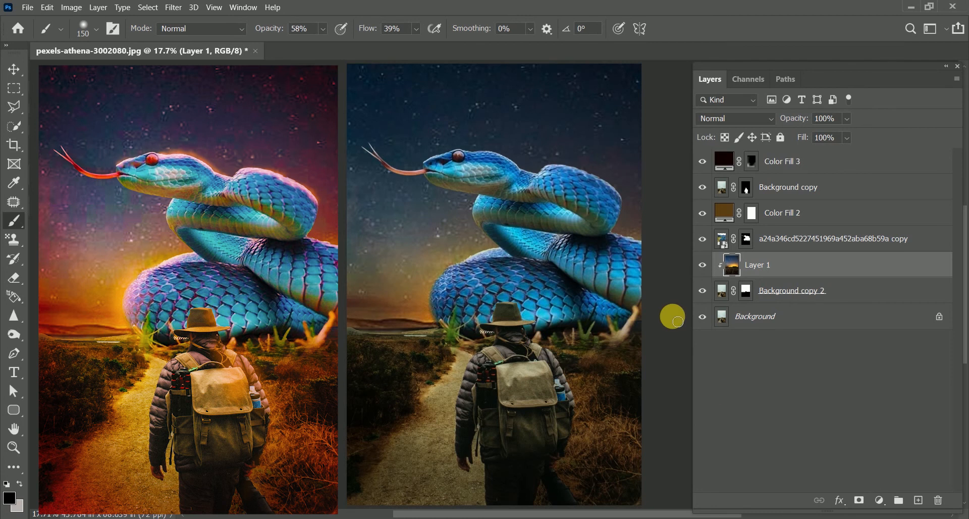
Group all layers from Color Fill 3 down to Background copy 2, leaving only the Background outside.
{"action": "left_click", "coordinate": [827, 164]}
{"action": "left_click", "coordinate": [794, 290], "text": "shift"}
{"action": "key", "text": "ctrl+g"}
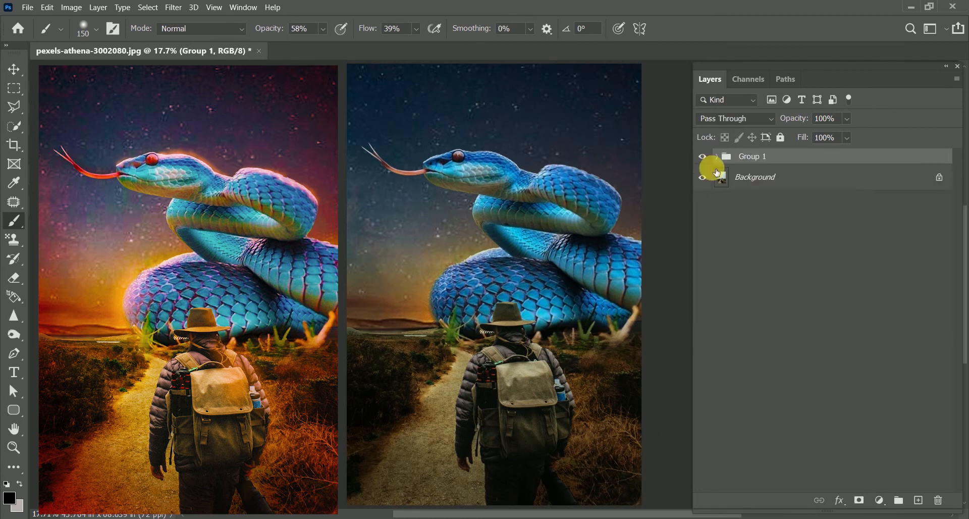
Toggle the group's visibility to compare the composite with the original hiker photo.
{"action": "left_click", "coordinate": [711, 165]}
{"action": "left_click", "coordinate": [711, 164]}
{"action": "left_click", "coordinate": [711, 164]}
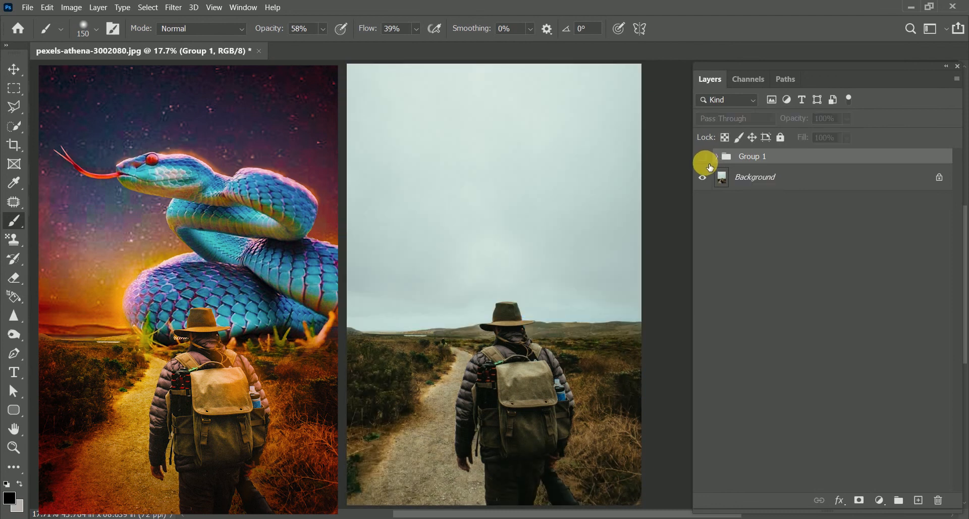
{"action": "left_click", "coordinate": [711, 166]}
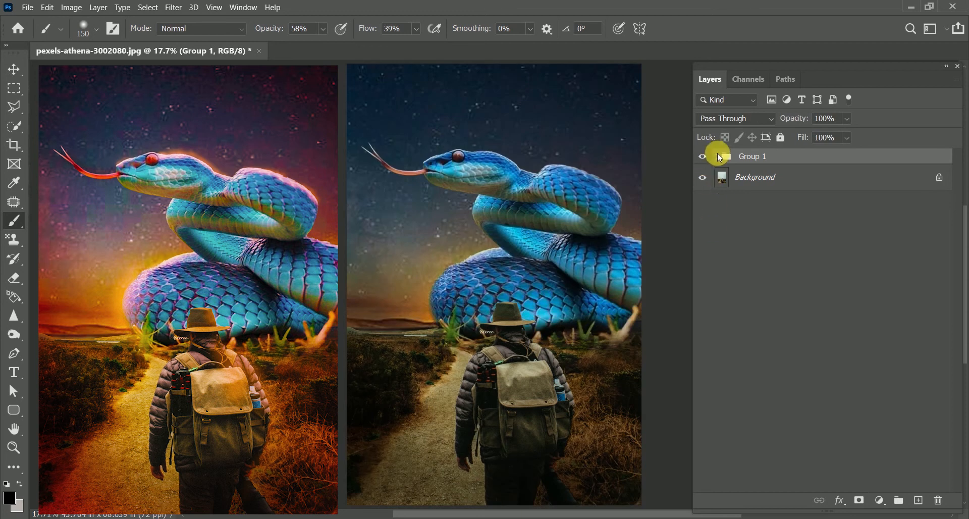
Add a linear black-to-transparent gradient fill at 90° and 100% scale above the snake layer, and blend it as Lighten.
{"action": "left_click", "coordinate": [720, 157]}
{"action": "left_click", "coordinate": [796, 176]}
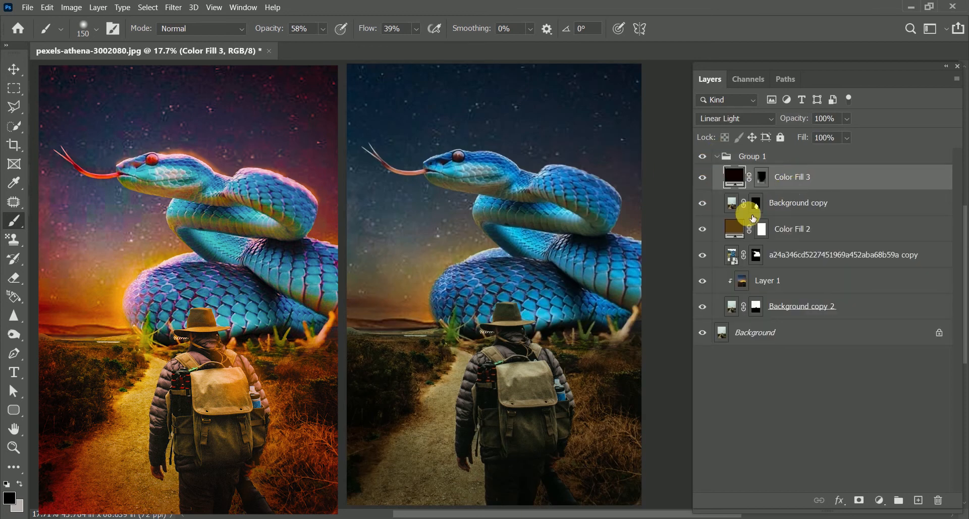
{"action": "left_click", "coordinate": [789, 257]}
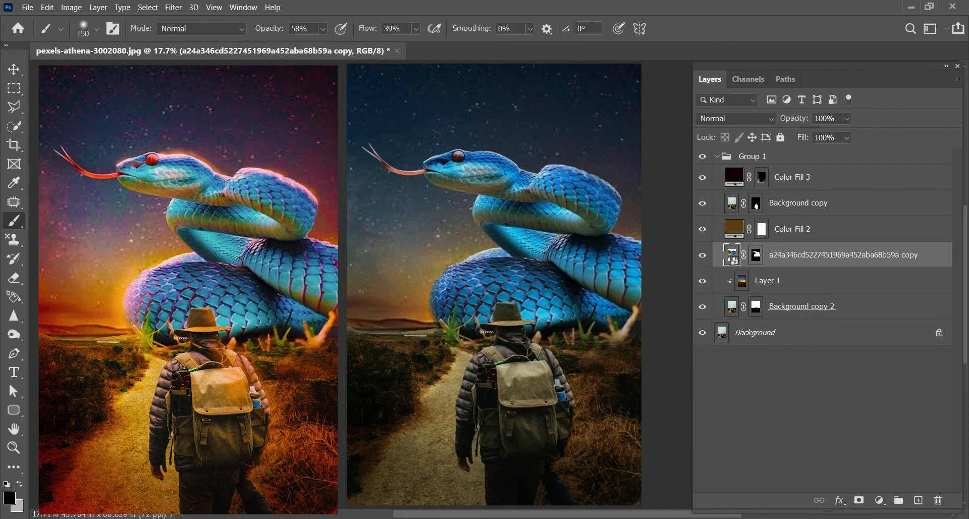
{"action": "left_click", "coordinate": [876, 501]}
{"action": "left_click", "coordinate": [893, 295]}
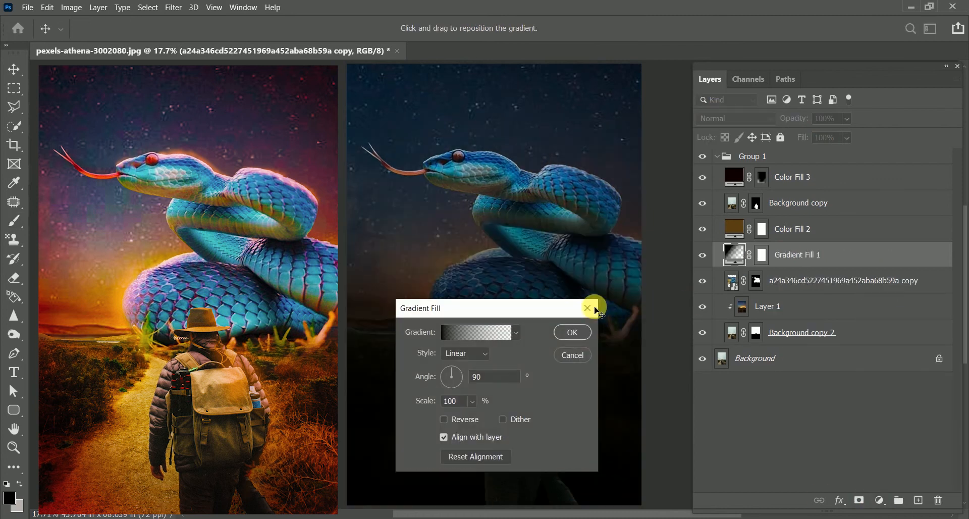
{"action": "left_click", "coordinate": [589, 331]}
{"action": "left_click", "coordinate": [734, 119]}
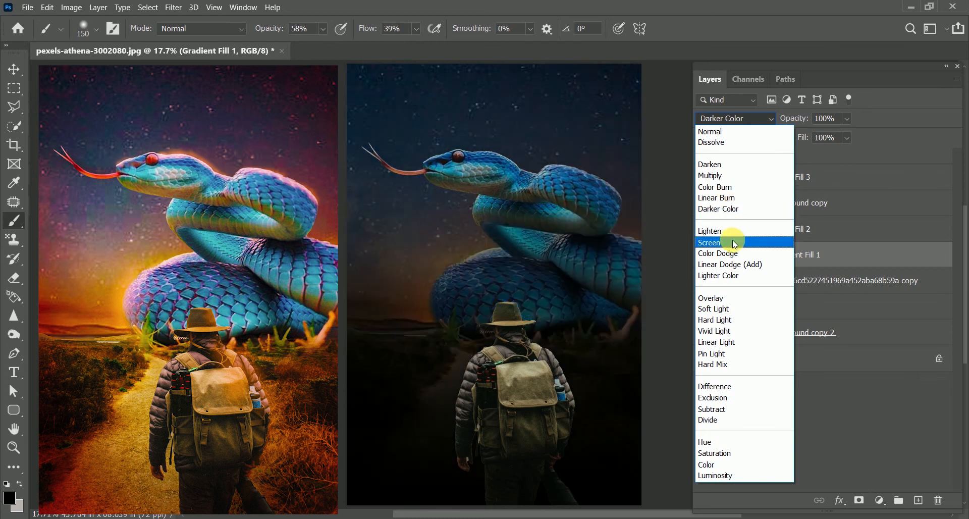
{"action": "left_click", "coordinate": [732, 231]}
{"action": "mouse_move", "coordinate": [801, 118]}
{"action": "left_mouse_down"}
{"action": "mouse_move", "coordinate": [790, 122]}
{"action": "mouse_move", "coordinate": [818, 126]}
{"action": "left_mouse_up"}
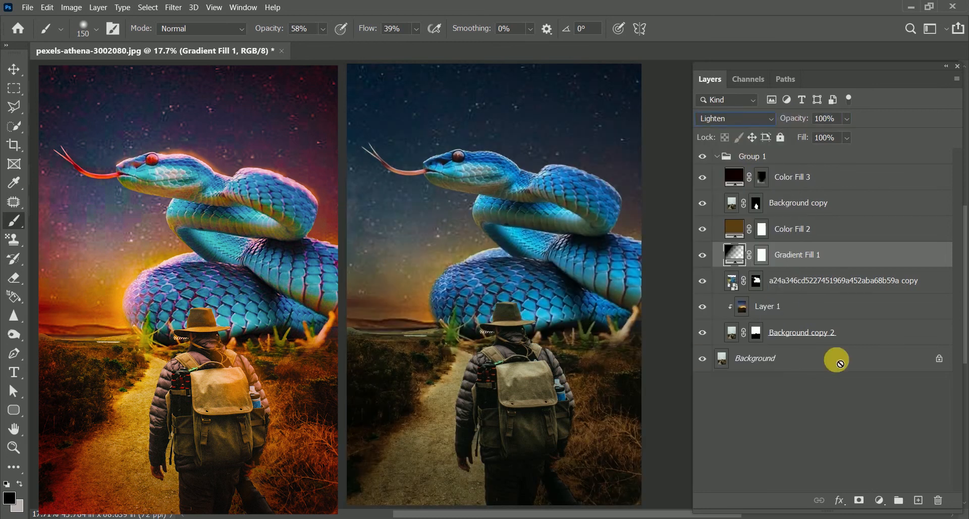
Invert Gradient Fill 1's mask to black and paint white over the lower landscape with a much larger soft brush.
{"action": "left_click", "coordinate": [762, 255]}
{"action": "key", "text": "ctrl+i"}
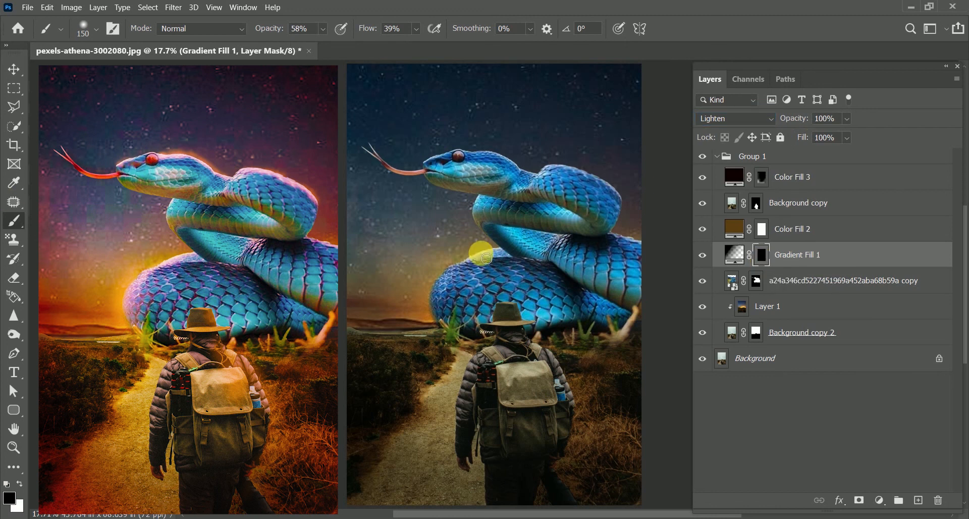
{"action": "key", "text": "bracketright"}
{"action": "key", "text": "bracketright"}
{"action": "key", "text": "bracketright"}
{"action": "key", "text": "bracketright"}
{"action": "key", "text": "bracketright"}
{"action": "key", "text": "bracketright"}
{"action": "key", "text": "bracketright"}
{"action": "key", "text": "bracketright"}
{"action": "key", "text": "bracketright"}
{"action": "key", "text": "bracketright"}
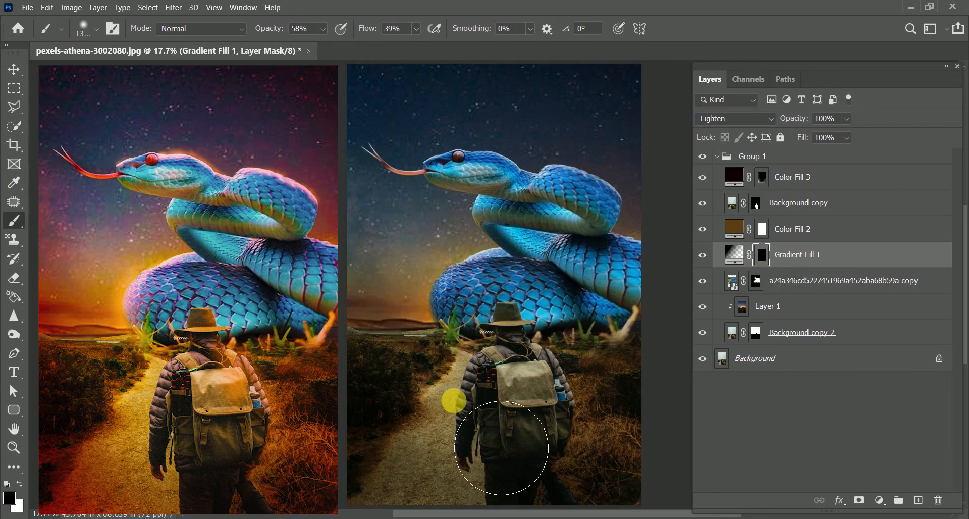
{"action": "key", "text": "x"}
{"action": "left_click_drag", "start_coordinate": [352, 335], "coordinate": [450, 391]}
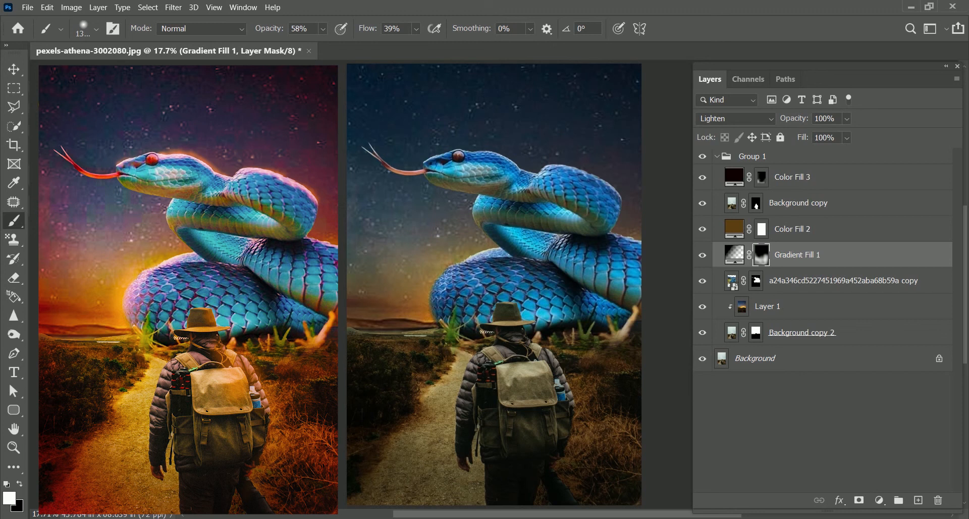
Add a white solid color fill layer directly above the snake layer.
{"action": "left_click", "coordinate": [7, 69]}
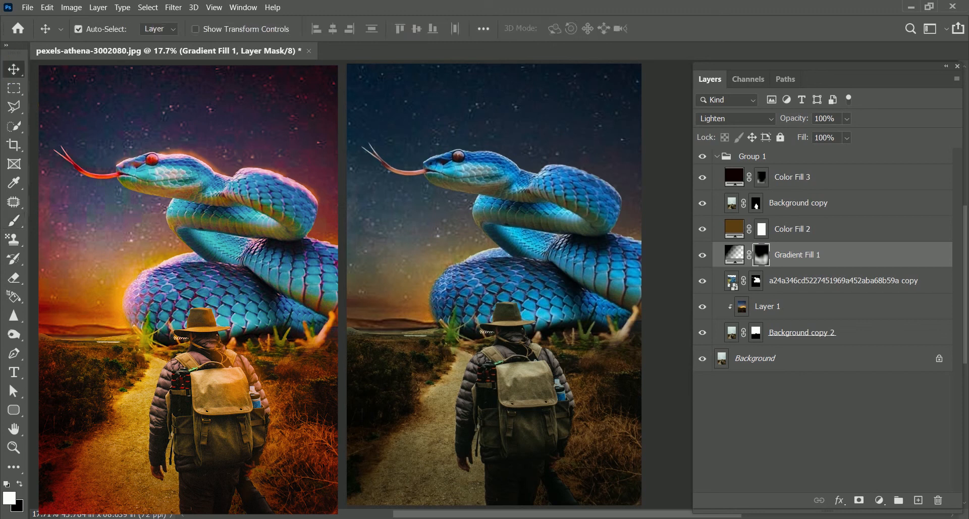
{"action": "left_click", "coordinate": [800, 279]}
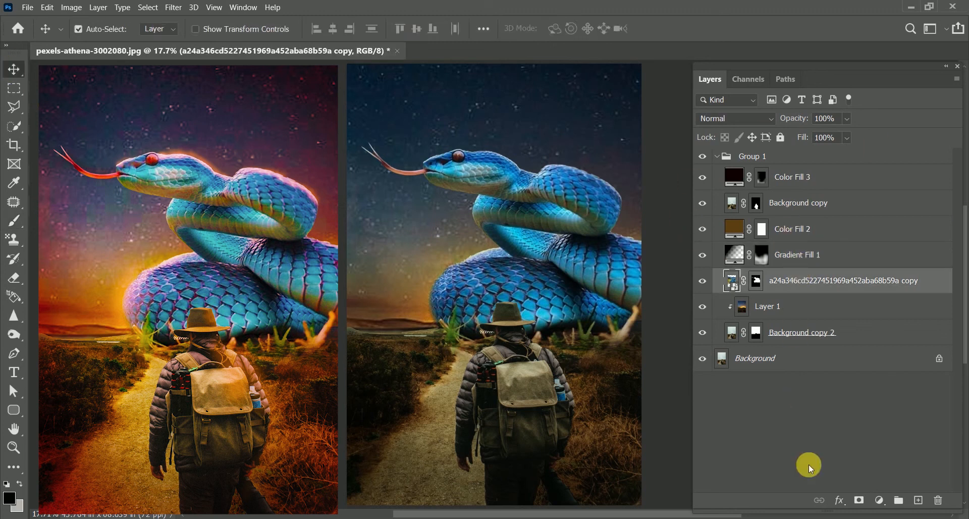
{"action": "left_click", "coordinate": [880, 500]}
{"action": "left_click", "coordinate": [877, 276]}
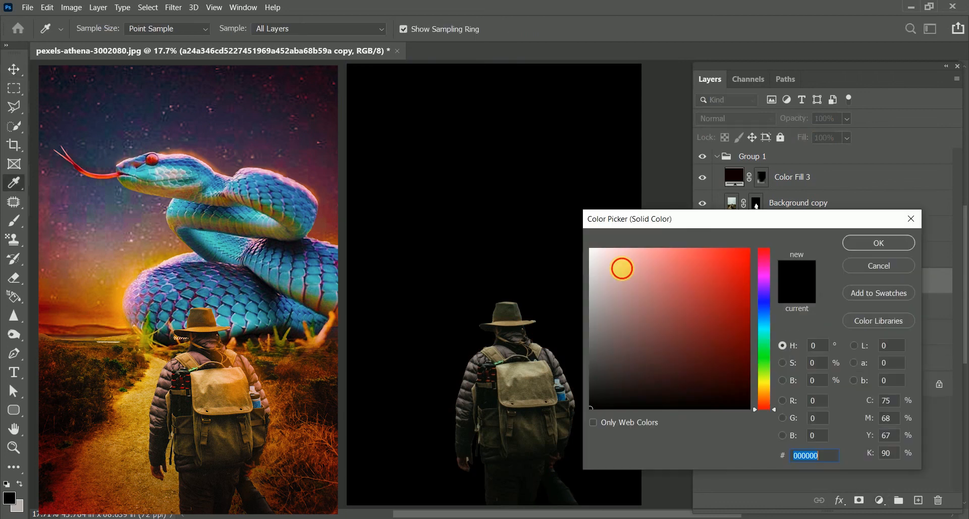
{"action": "left_click_drag", "start_coordinate": [622, 268], "coordinate": [612, 228]}
{"action": "left_click", "coordinate": [862, 241]}
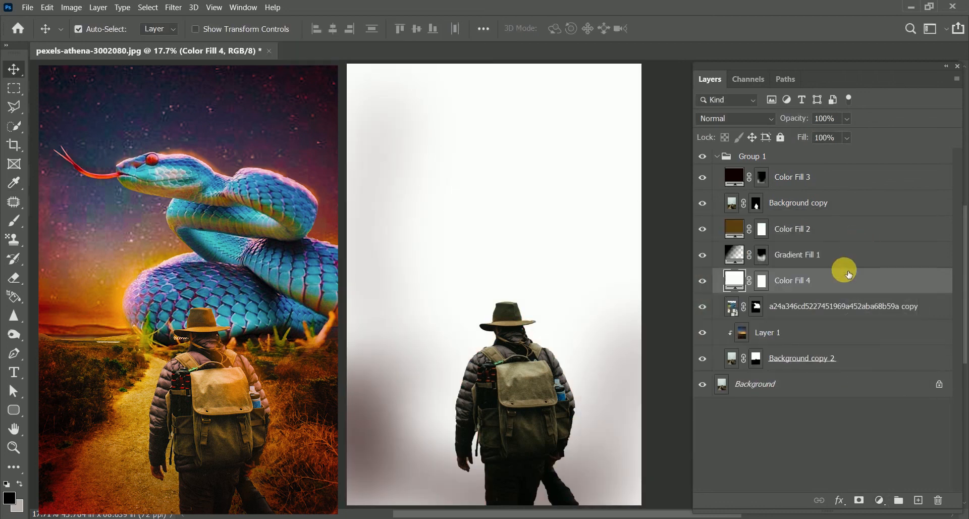
Invert Color Fill 4's mask to black and clip the fill to the snake layer.
{"action": "left_click", "coordinate": [763, 281]}
{"action": "key", "text": "ctrl+i"}
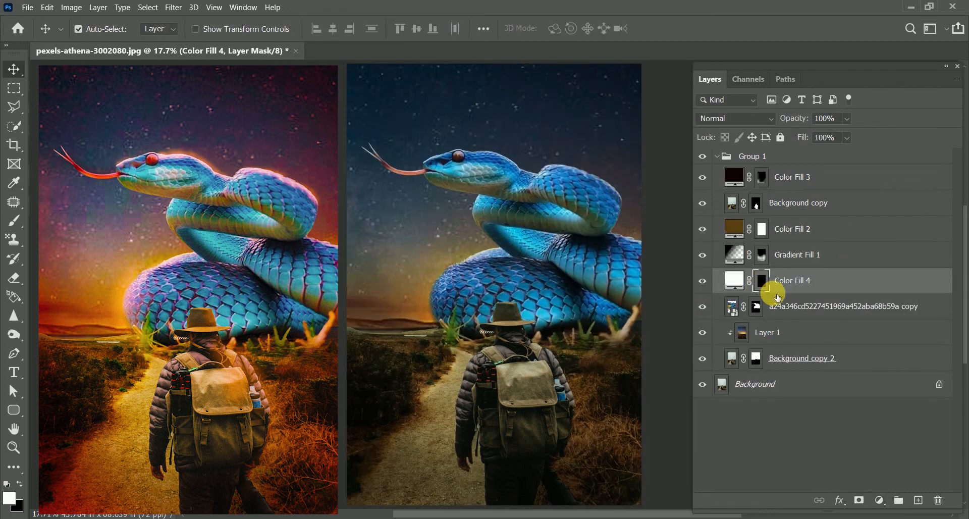
{"action": "left_click", "coordinate": [792, 296], "text": "alt"}
Prepare a soft 90 px brush at 80% opacity and 92% flow, and set Color Fill 4's blend mode to Lighten.
{"action": "left_click", "coordinate": [12, 219]}
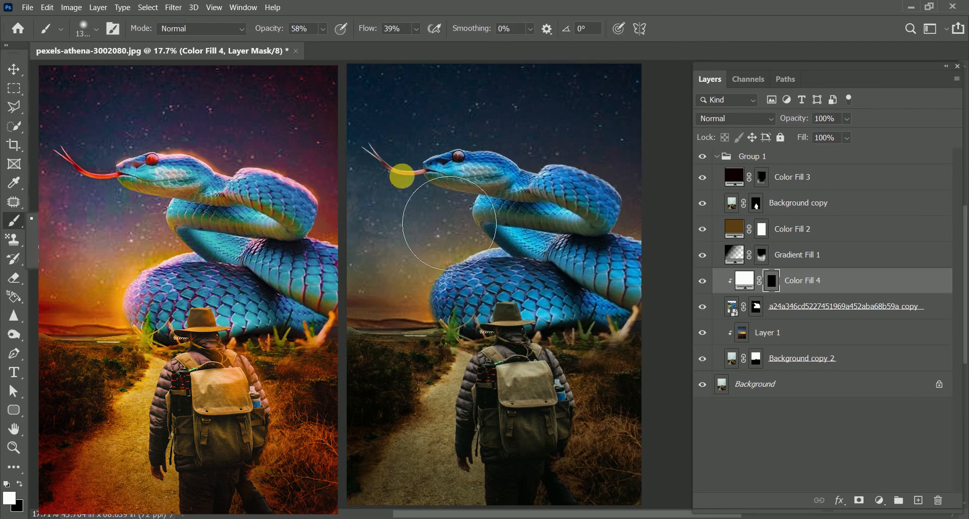
{"action": "key", "text": "z"}
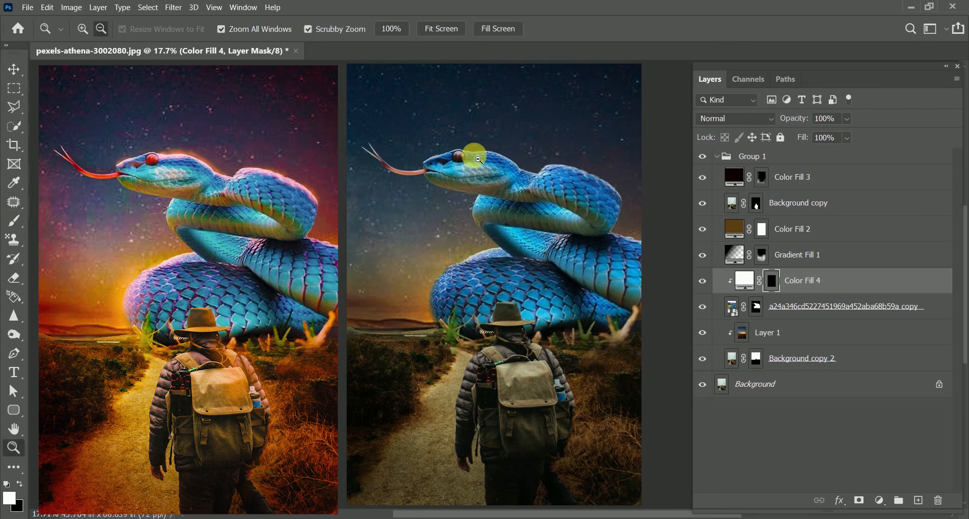
{"action": "left_click_drag", "start_coordinate": [475, 156], "coordinate": [1, 175]}
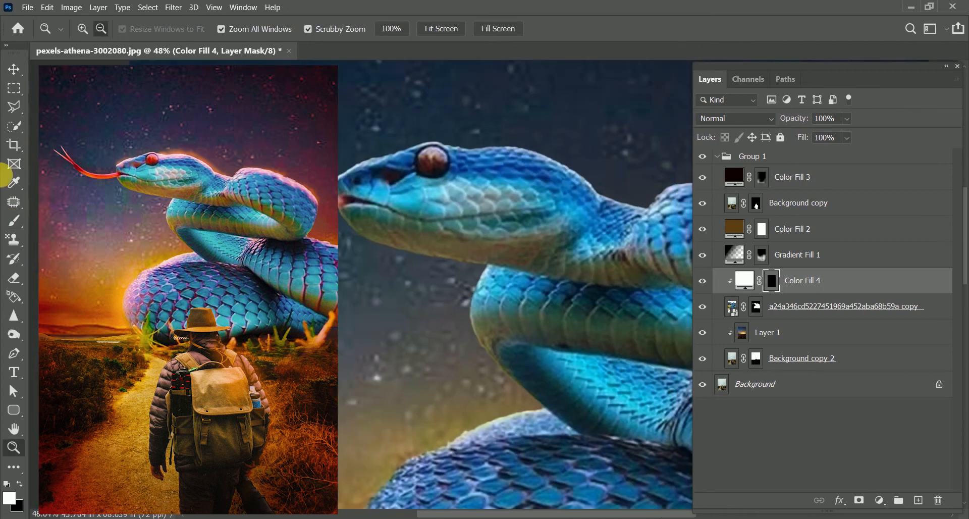
{"action": "left_click", "coordinate": [13, 221]}
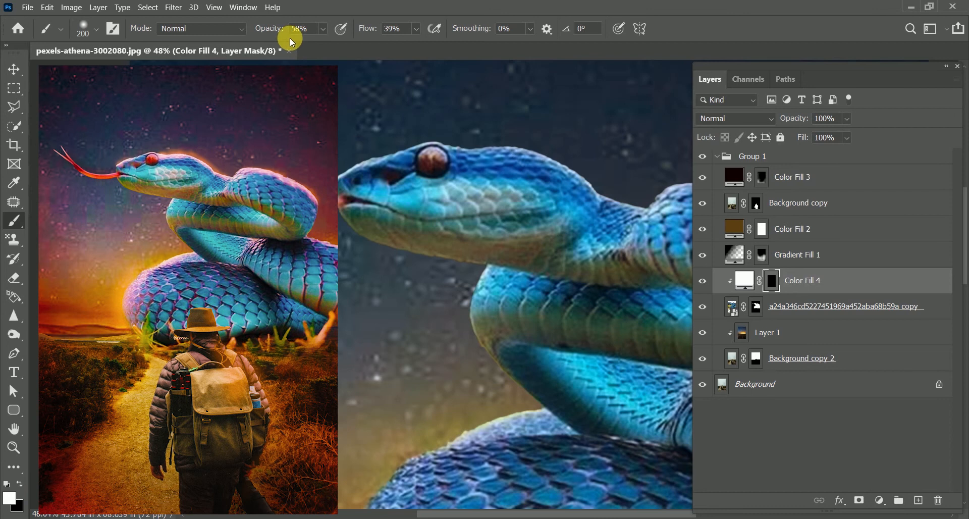
{"action": "left_click_drag", "start_coordinate": [274, 29], "coordinate": [297, 30]}
{"action": "left_click_drag", "start_coordinate": [373, 29], "coordinate": [407, 30]}
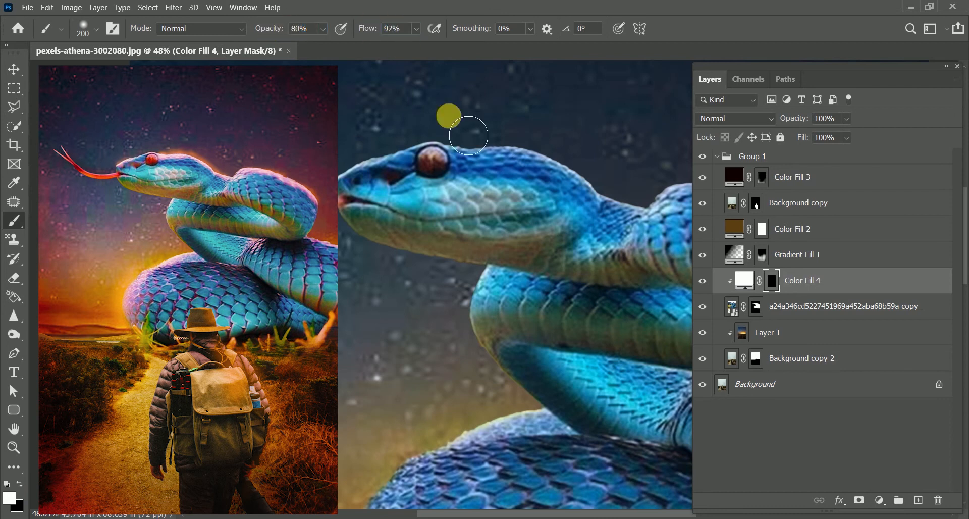
{"action": "key", "text": "bracketleft"}
{"action": "key", "text": "bracketleft"}
{"action": "key", "text": "bracketleft"}
{"action": "key", "text": "bracketleft"}
{"action": "left_click", "coordinate": [727, 118]}
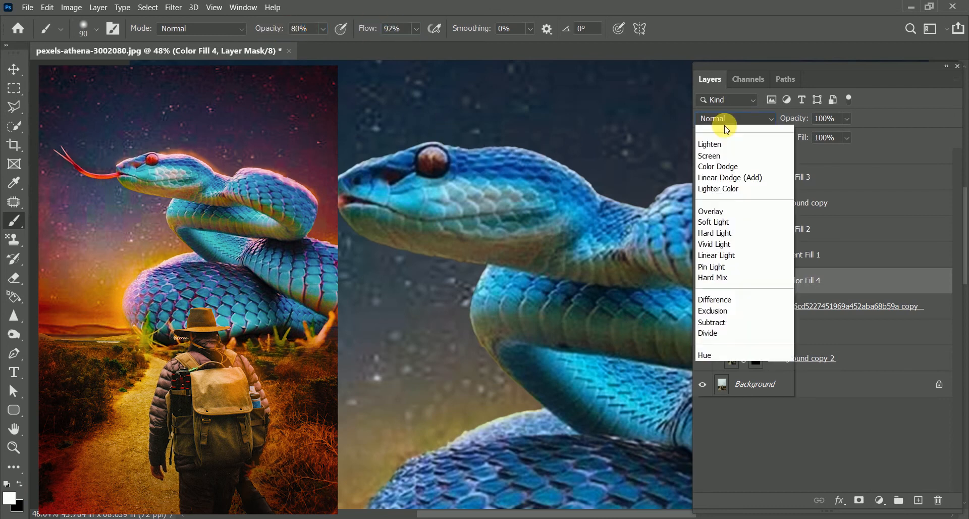
{"action": "left_click", "coordinate": [727, 233]}
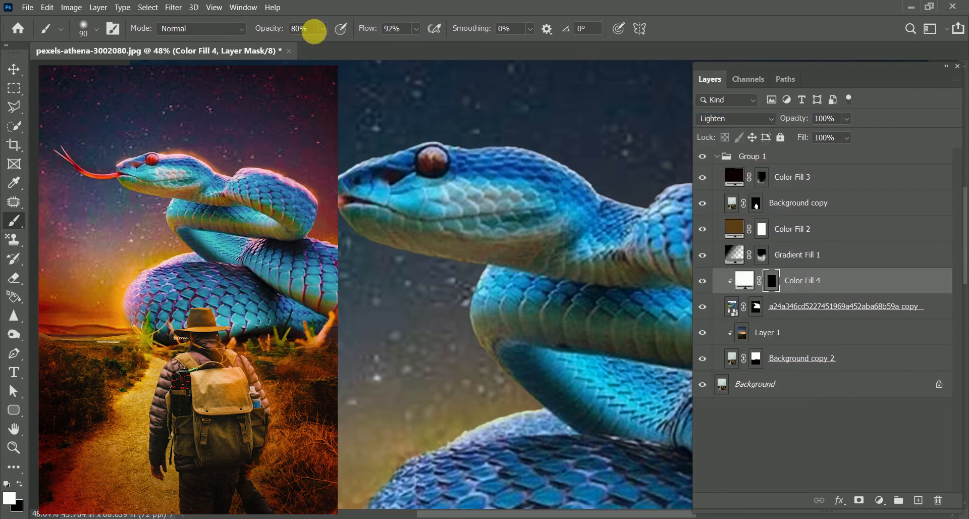
Reduce the brush to 26% opacity and 26% flow and paint white highlights along the snake's head on Color Fill 4's mask.
{"action": "left_click_drag", "start_coordinate": [282, 29], "coordinate": [267, 29]}
{"action": "left_click_drag", "start_coordinate": [374, 29], "coordinate": [359, 31]}
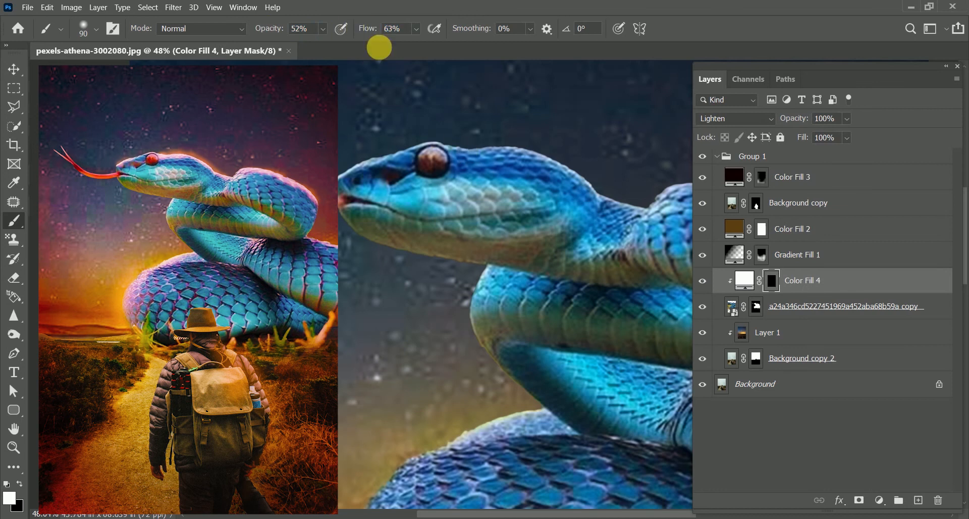
{"action": "left_click_drag", "start_coordinate": [277, 28], "coordinate": [266, 28]}
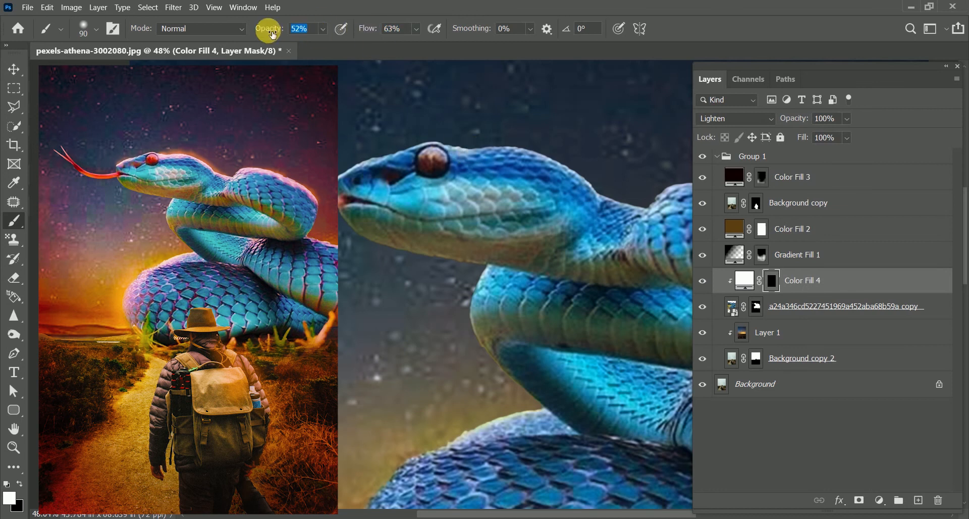
{"action": "left_click_drag", "start_coordinate": [373, 28], "coordinate": [362, 28]}
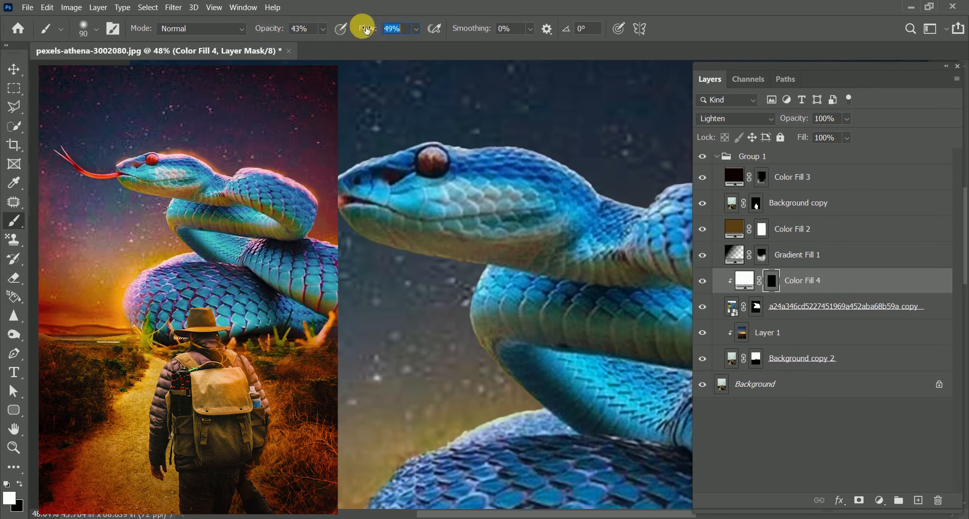
{"action": "left_click", "coordinate": [363, 181]}
{"action": "left_click_drag", "start_coordinate": [266, 31], "coordinate": [253, 30]}
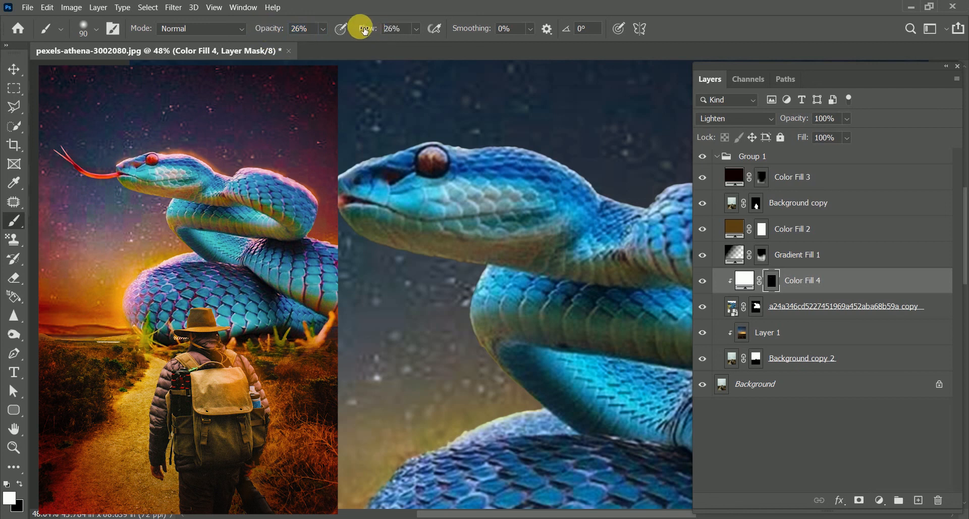
{"action": "left_click_drag", "start_coordinate": [366, 31], "coordinate": [355, 30]}
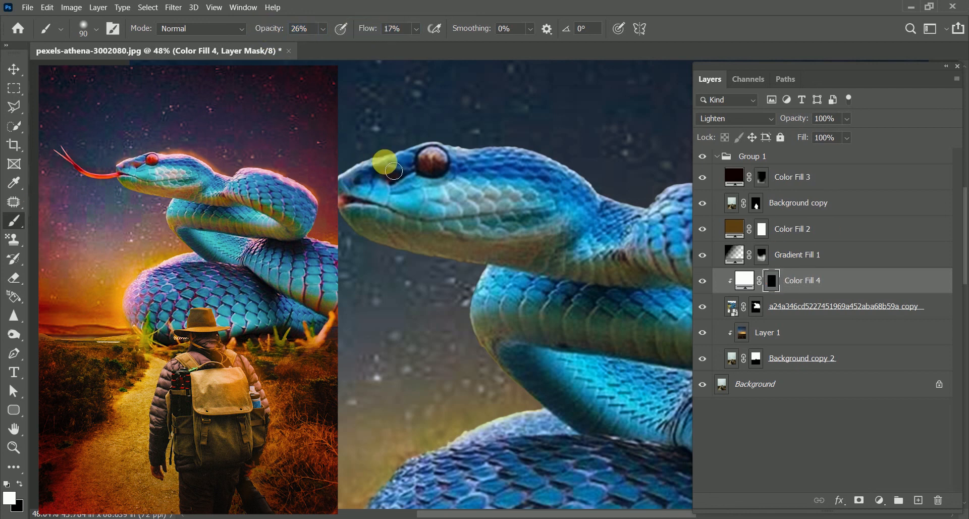
{"action": "left_click_drag", "start_coordinate": [368, 28], "coordinate": [378, 29]}
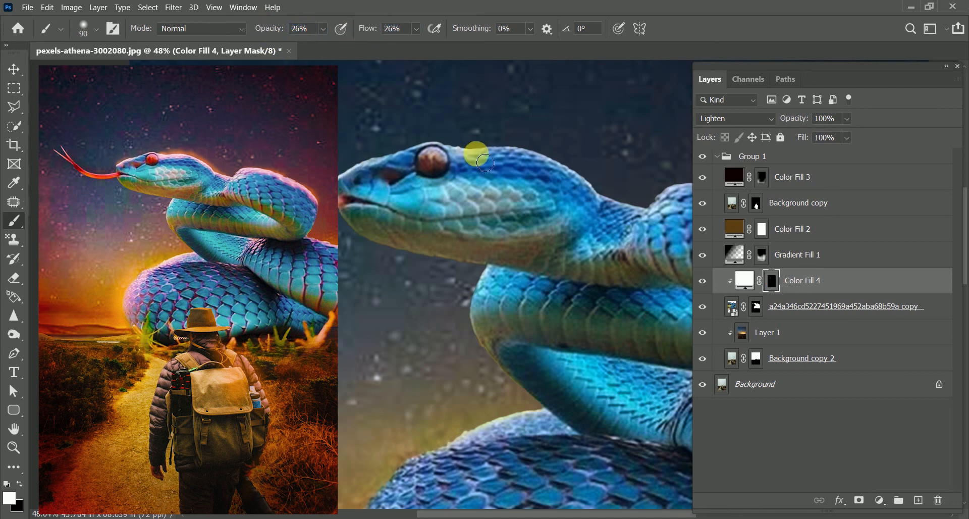
{"action": "left_click_drag", "start_coordinate": [558, 165], "coordinate": [570, 168]}
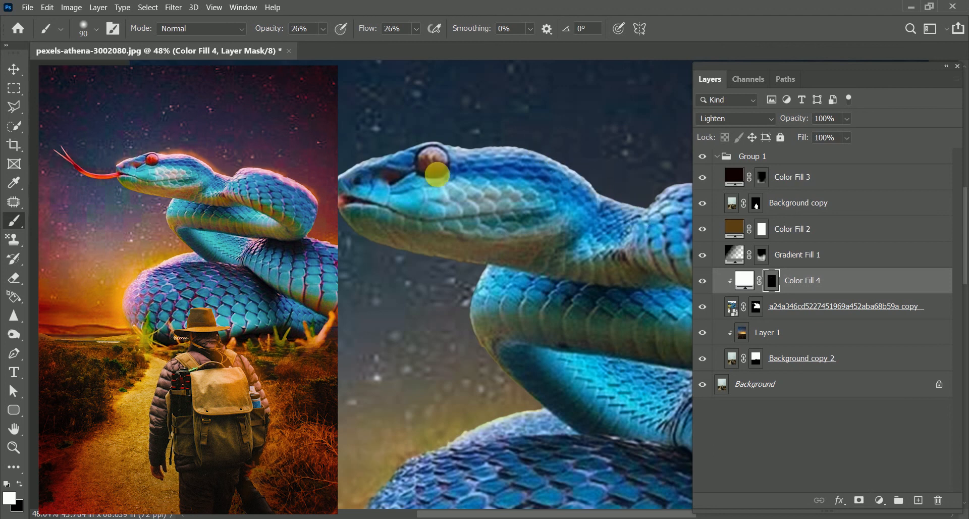
{"action": "left_click", "coordinate": [718, 298]}
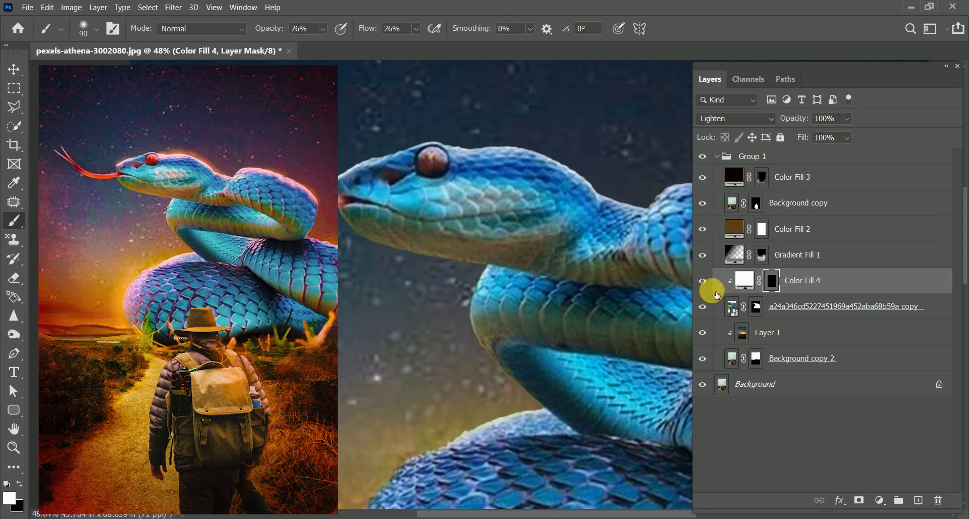
Enlarge the brush to 250 px and paint white along the snake's lower coil on Color Fill 4's mask.
{"action": "key", "text": "ctrl+minus"}
{"action": "key", "text": "ctrl+minus"}
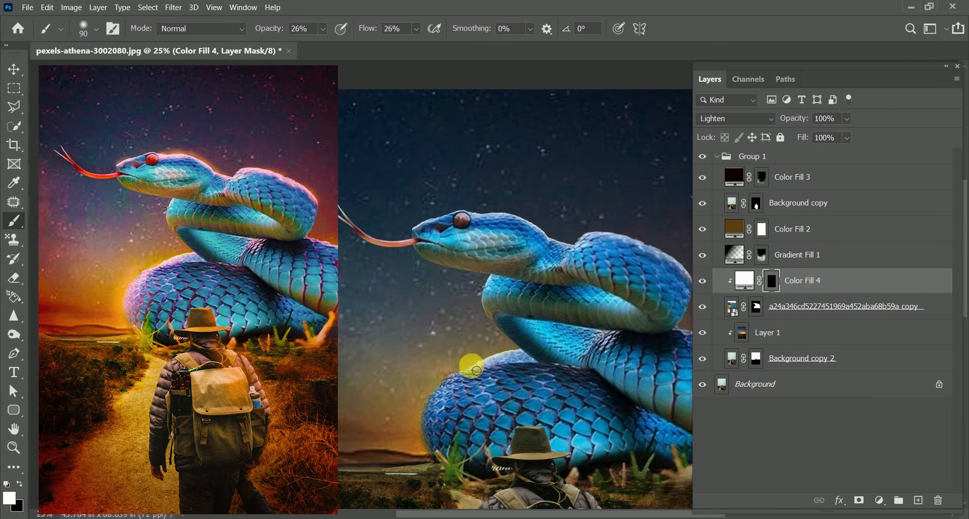
{"action": "key", "text": "bracketright"}
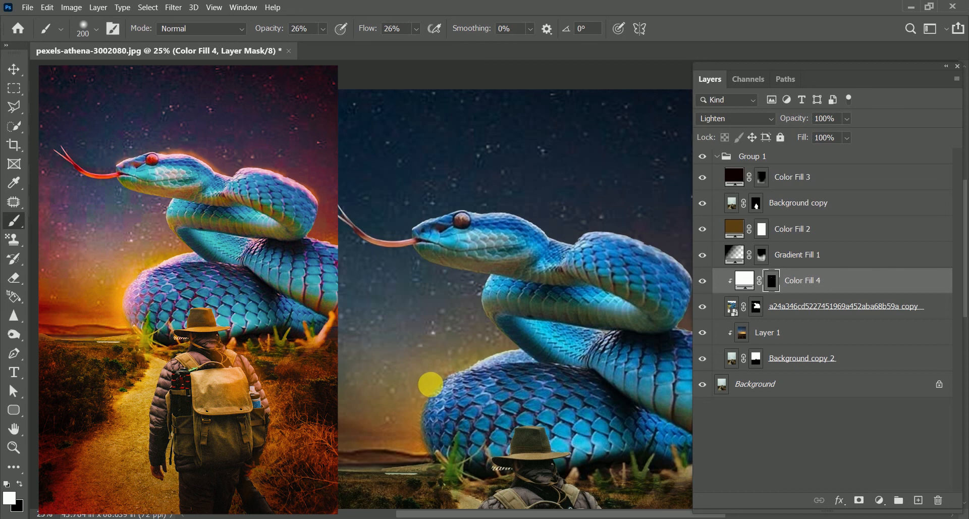
{"action": "key", "text": "bracketright"}
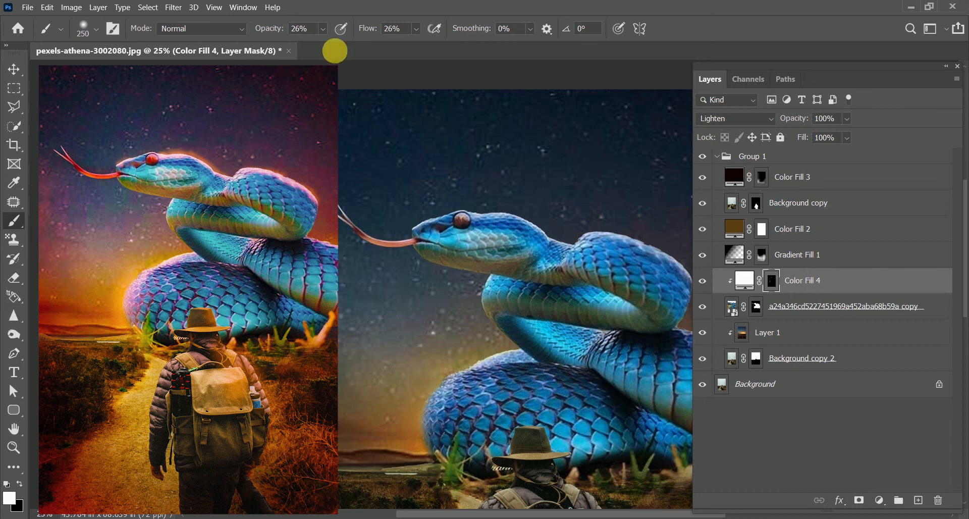
Lower the brush to 11% opacity and 12% flow and paint white near the lower coil's base on Color Fill 4's mask.
{"action": "left_click_drag", "start_coordinate": [276, 29], "coordinate": [268, 29]}
{"action": "left_click_drag", "start_coordinate": [368, 28], "coordinate": [361, 28]}
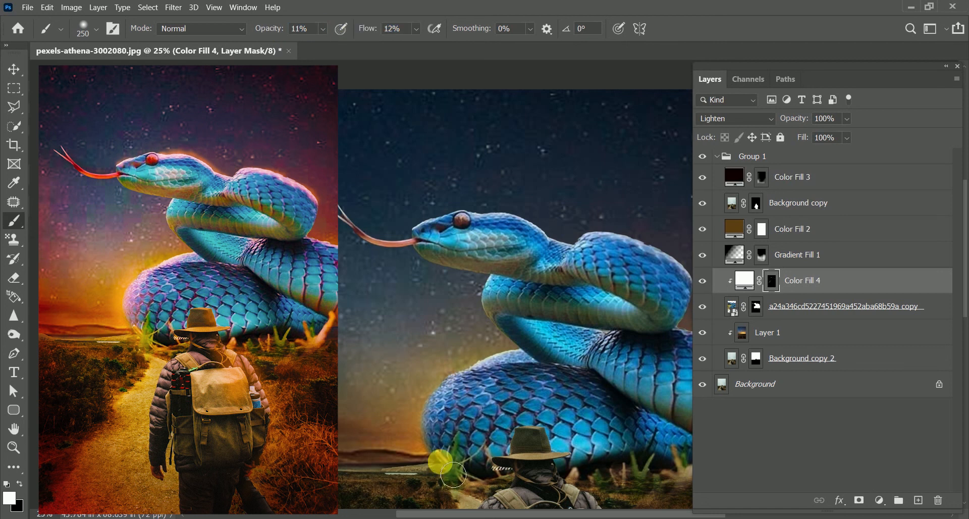
{"action": "left_click_drag", "start_coordinate": [453, 475], "coordinate": [455, 492]}
Duplicate Color Fill 4 and set the copy to 75% opacity and 93% fill.
{"action": "key", "text": "ctrl+j"}
{"action": "key", "text": "x"}
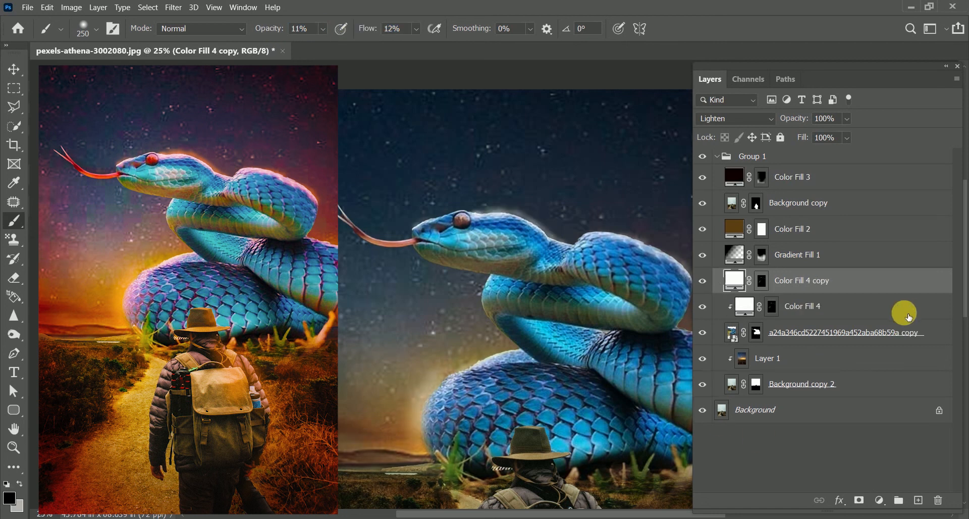
{"action": "left_click_drag", "start_coordinate": [805, 117], "coordinate": [796, 143]}
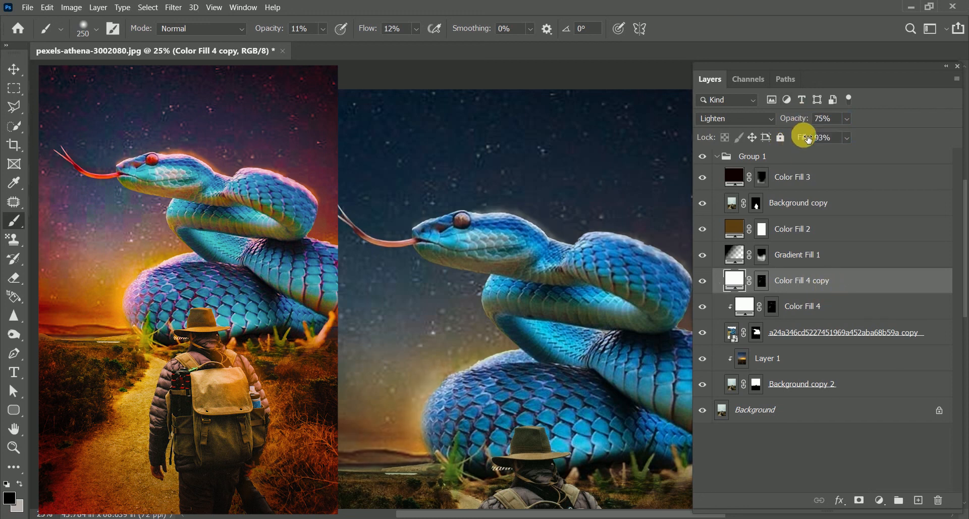
{"action": "key", "text": "ctrl+minus"}
{"action": "key", "text": "z"}
{"action": "left_click_drag", "start_coordinate": [520, 281], "coordinate": [550, 279]}
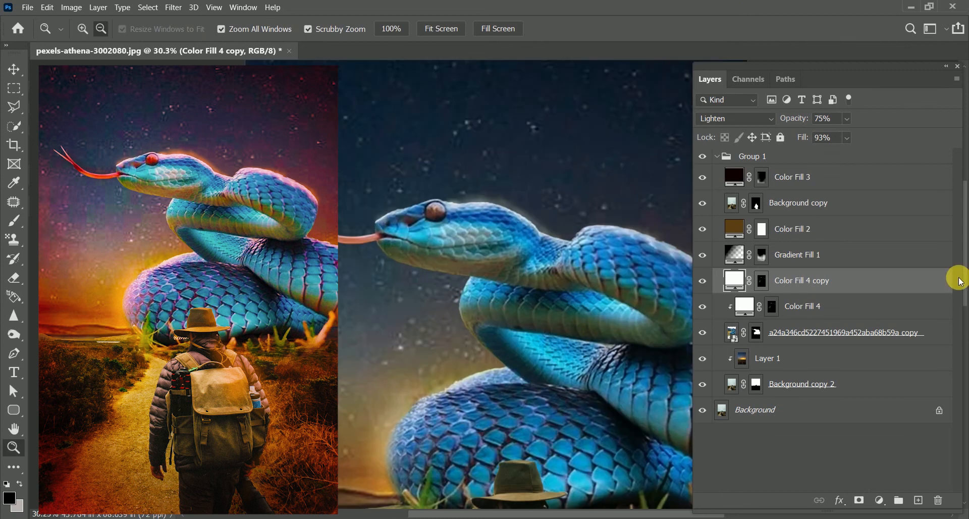
{"action": "key", "text": "i"}
{"action": "key", "text": "ctrl+k"}
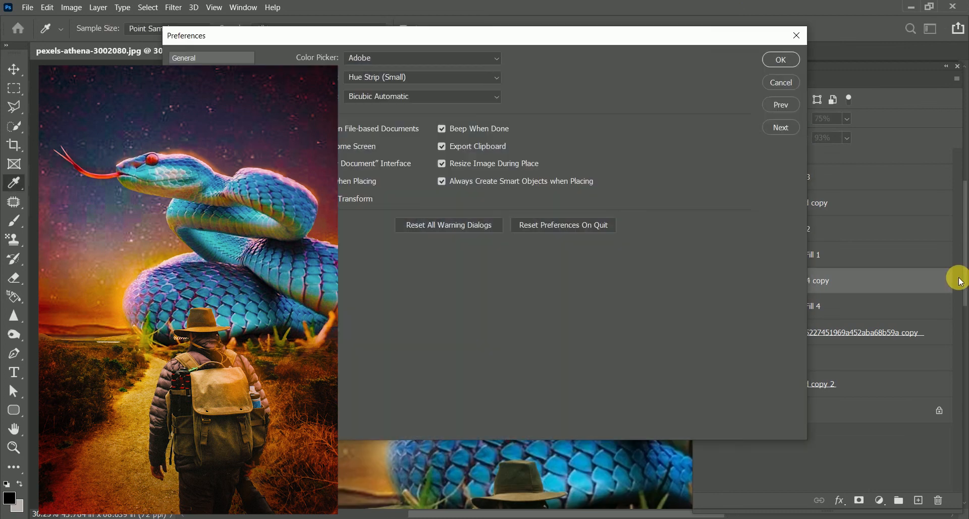
{"action": "left_click", "coordinate": [796, 36]}
Duplicate Color Fill 4 copy, set the duplicate to 51% opacity and 71% fill, and change its color to orange ff9600.
{"action": "key", "text": "ctrl+j"}
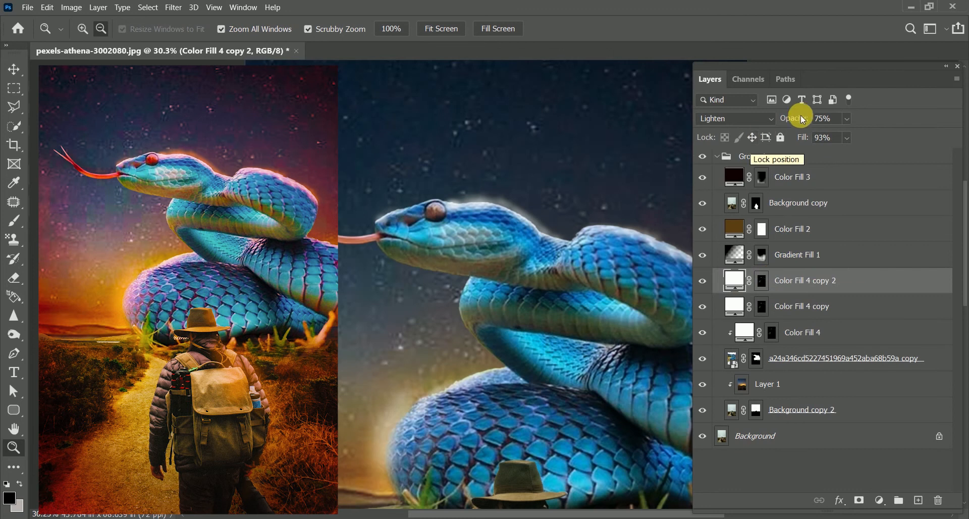
{"action": "left_click_drag", "start_coordinate": [803, 121], "coordinate": [792, 139]}
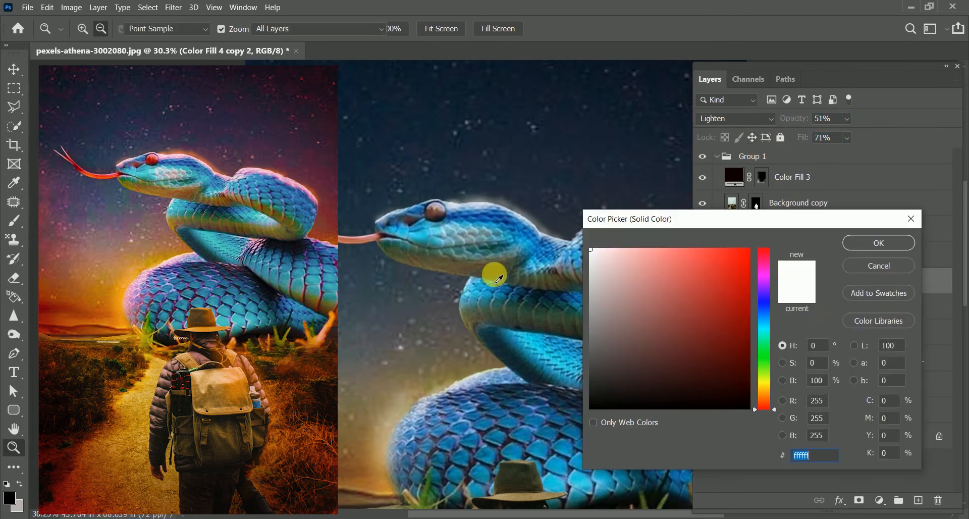
{"action": "left_click", "coordinate": [732, 258]}
{"action": "left_click", "coordinate": [769, 394]}
{"action": "mouse_move", "coordinate": [741, 322]}
{"action": "left_mouse_down"}
{"action": "mouse_move", "coordinate": [753, 257]}
{"action": "mouse_move", "coordinate": [768, 235]}
{"action": "left_mouse_up"}
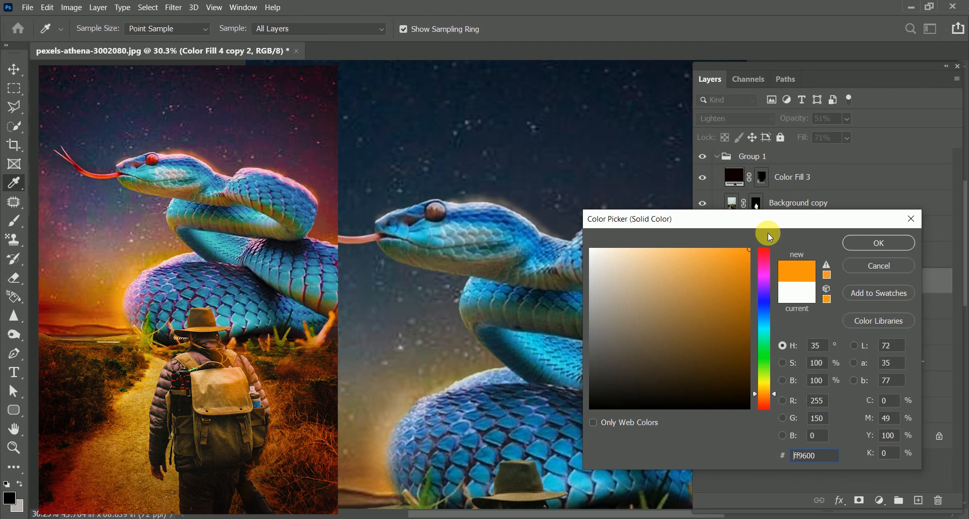
{"action": "left_click", "coordinate": [868, 243]}
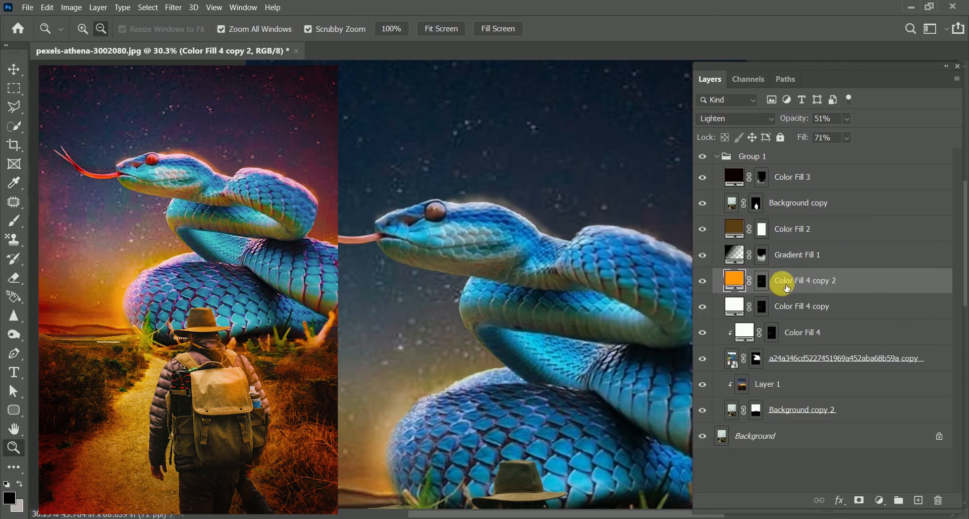
Raise the orange Color Fill 4 copy 2 to 100% opacity and 100% fill.
{"action": "left_click_drag", "start_coordinate": [794, 120], "coordinate": [826, 129]}
{"action": "key", "text": "ctrl+minus"}
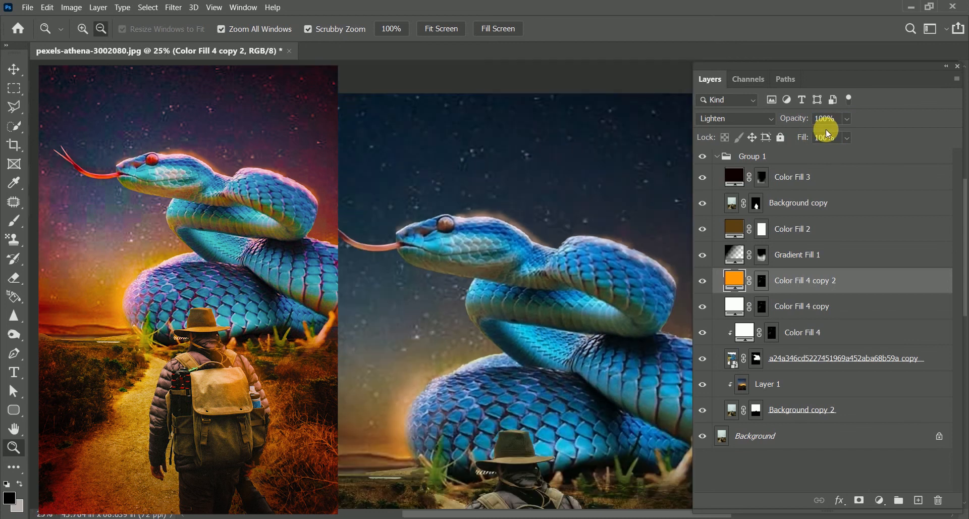
{"action": "key", "text": "ctrl+minus"}
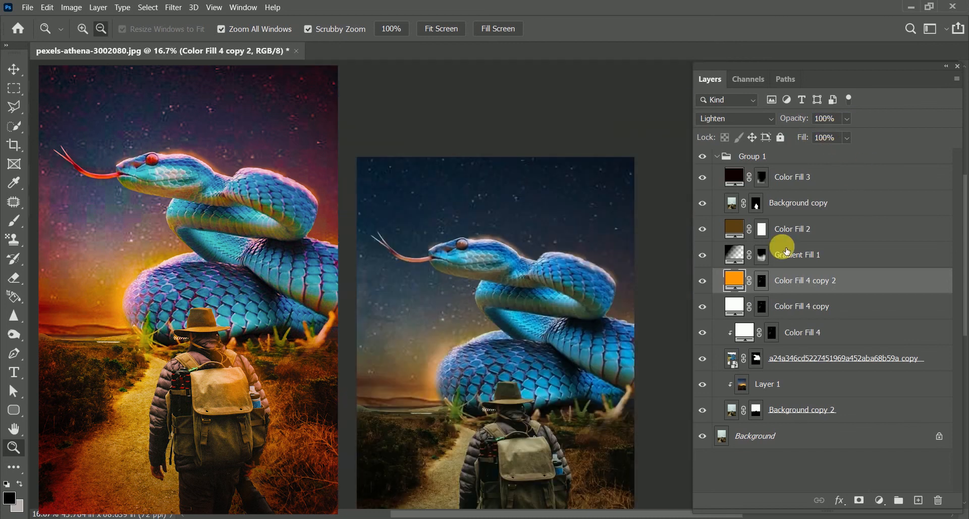
{"action": "left_click_drag", "start_coordinate": [561, 424], "coordinate": [522, 429]}
Duplicate the orange Color Fill 4 copy 2 and set the new copy's opacity to 68%.
{"action": "key", "text": "ctrl+j"}
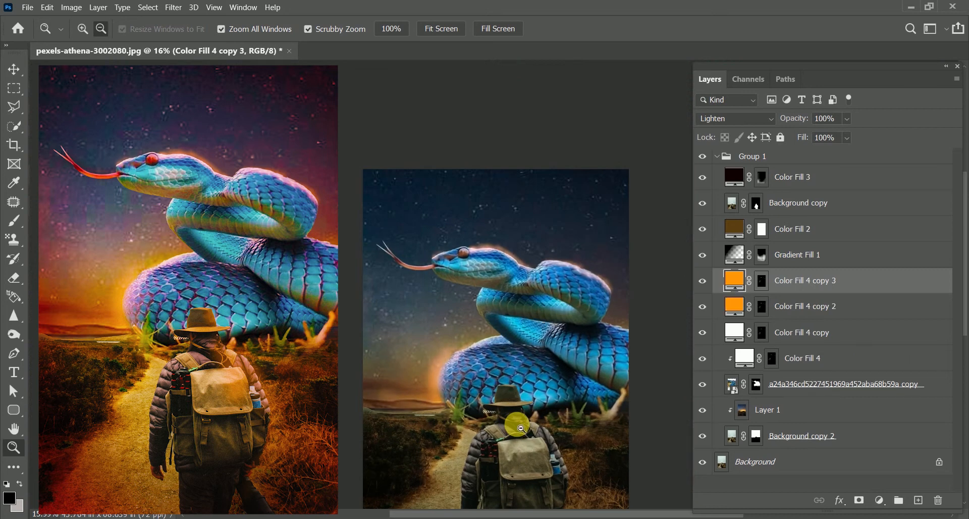
{"action": "key", "text": "ctrl+z"}
{"action": "key", "text": "ctrl+j"}
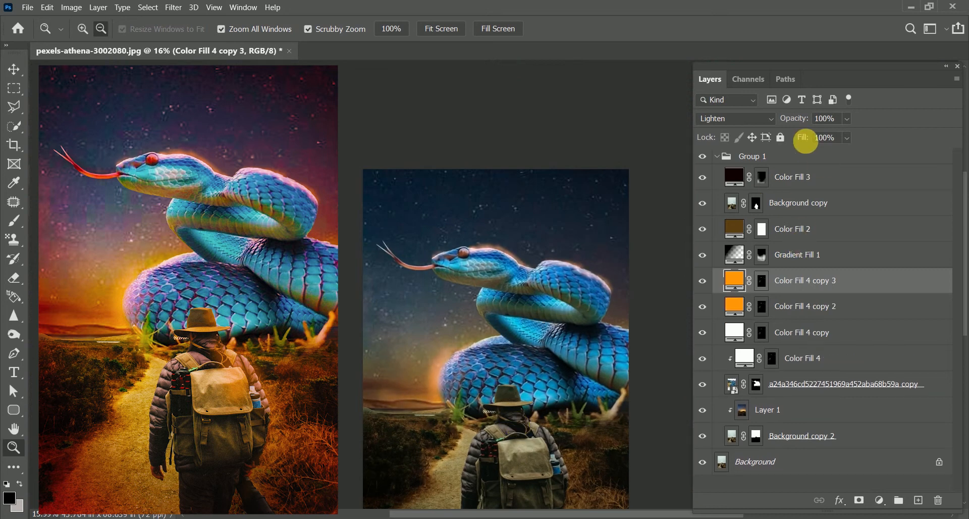
{"action": "left_click_drag", "start_coordinate": [800, 120], "coordinate": [809, 132]}
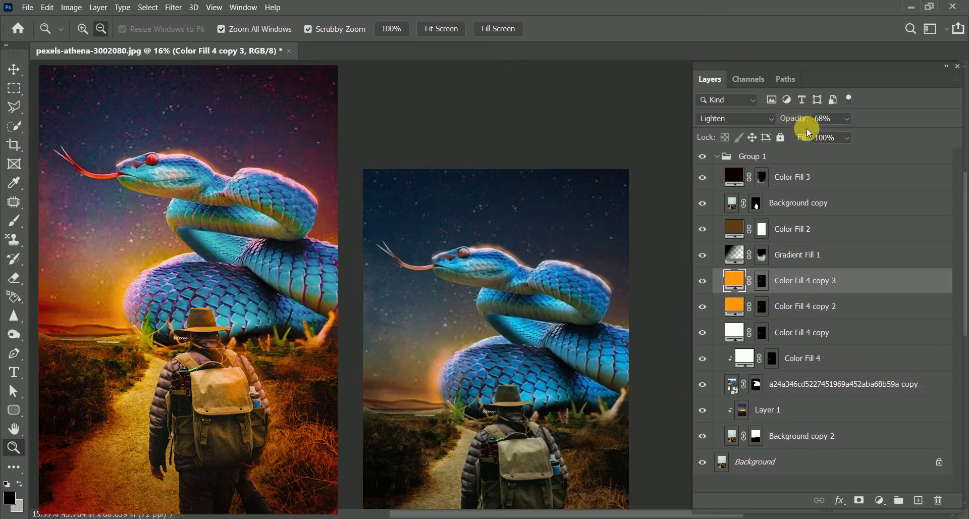
Target Color Fill 4 copy 3's mask and prepare an 800 px white brush at 9% opacity and 7% flow.
{"action": "left_click", "coordinate": [817, 315]}
{"action": "left_click", "coordinate": [13, 222]}
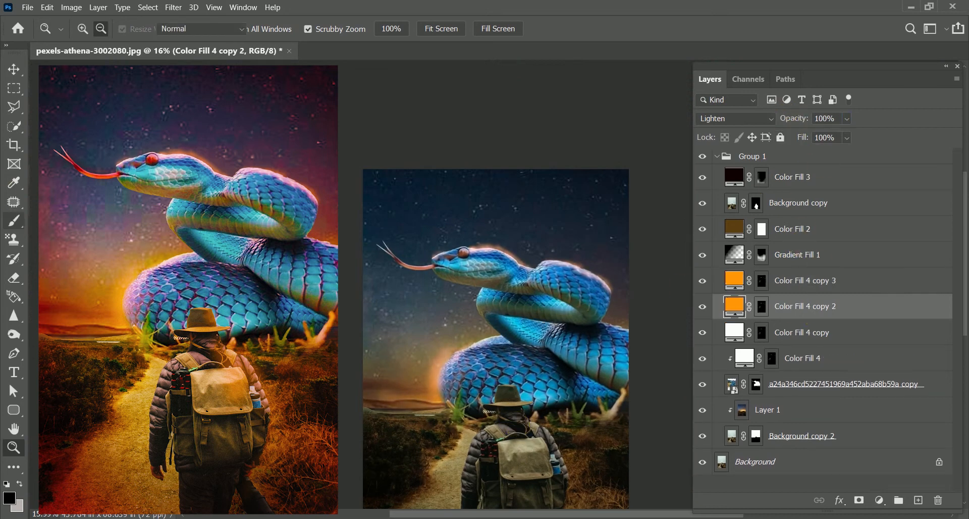
{"action": "left_click", "coordinate": [700, 288]}
{"action": "key", "text": "x"}
{"action": "key", "text": "bracketright"}
{"action": "key", "text": "bracketright"}
{"action": "key", "text": "bracketright"}
{"action": "key", "text": "bracketright"}
{"action": "key", "text": "bracketright"}
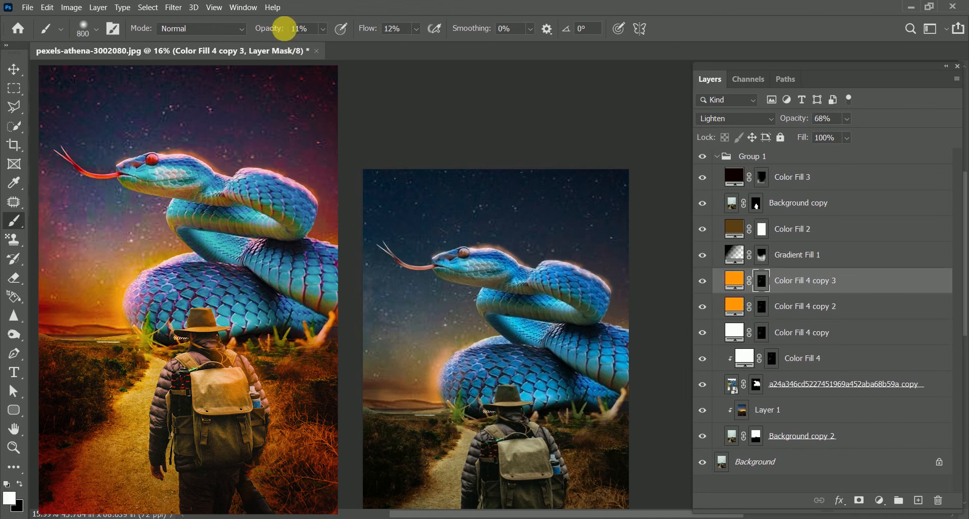
{"action": "left_click_drag", "start_coordinate": [272, 29], "coordinate": [276, 29]}
{"action": "left_click_drag", "start_coordinate": [371, 28], "coordinate": [368, 28]}
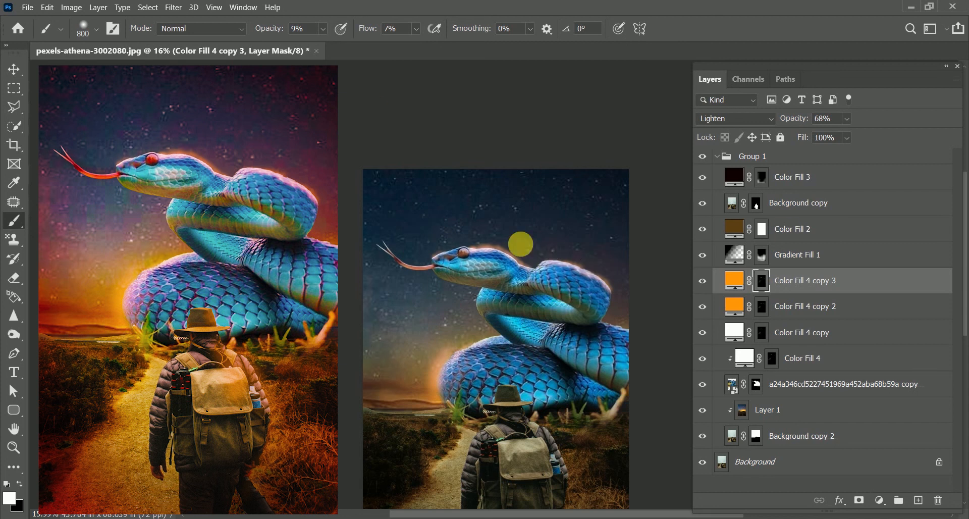
Reduce the brush to 175 px and paint white along the snake's upper coil on Color Fill 4 copy 3's mask.
{"action": "key", "text": "bracketleft"}
{"action": "key", "text": "bracketleft"}
{"action": "key", "text": "bracketleft"}
{"action": "key", "text": "bracketleft"}
{"action": "key", "text": "bracketleft"}
{"action": "key", "text": "bracketleft"}
{"action": "key", "text": "bracketleft"}
{"action": "key", "text": "bracketleft"}
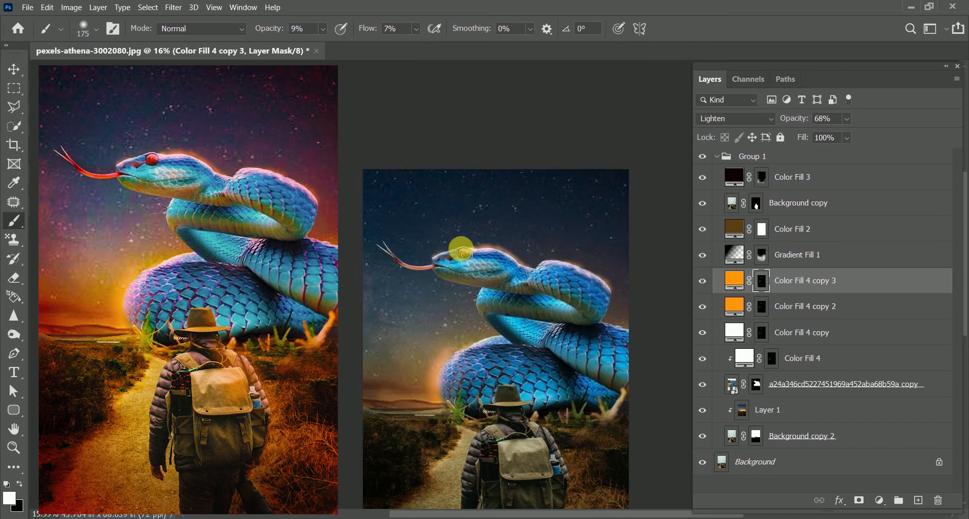
{"action": "mouse_move", "coordinate": [546, 272]}
{"action": "left_mouse_down"}
{"action": "mouse_move", "coordinate": [568, 266]}
{"action": "mouse_move", "coordinate": [623, 295]}
{"action": "left_mouse_up"}
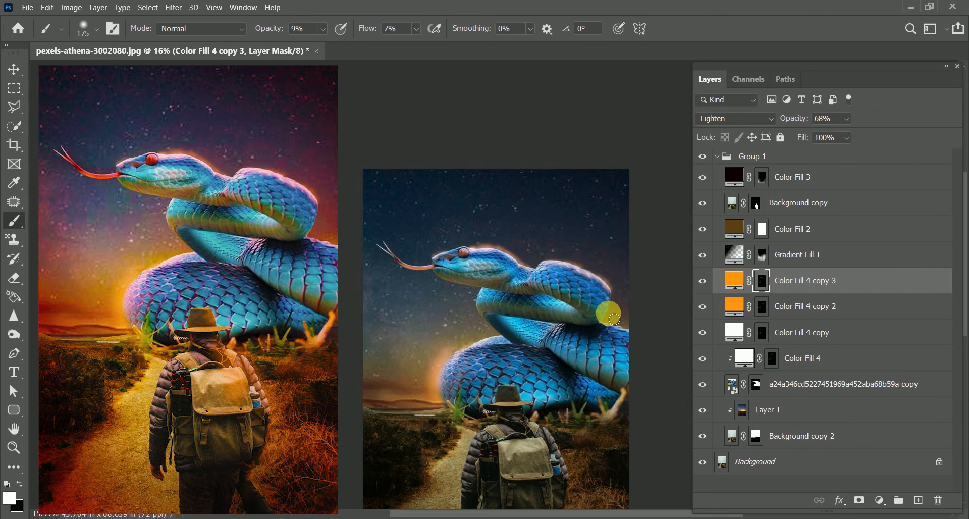
Set Color Fill 4 copy 2 to 66% opacity and 77% fill, and Color Fill 4 copy to 52% opacity and 79% fill.
{"action": "left_click", "coordinate": [807, 306]}
{"action": "left_click_drag", "start_coordinate": [803, 139], "coordinate": [790, 143]}
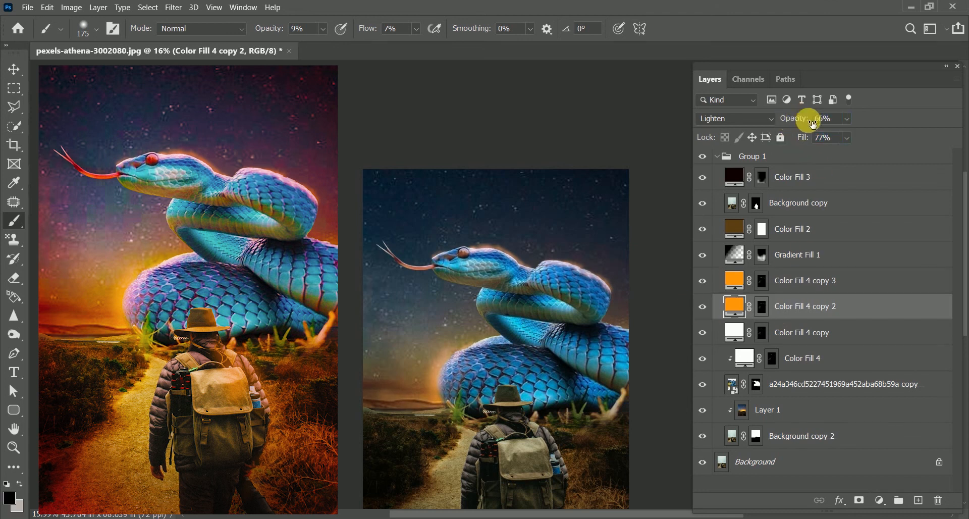
{"action": "left_click", "coordinate": [805, 334]}
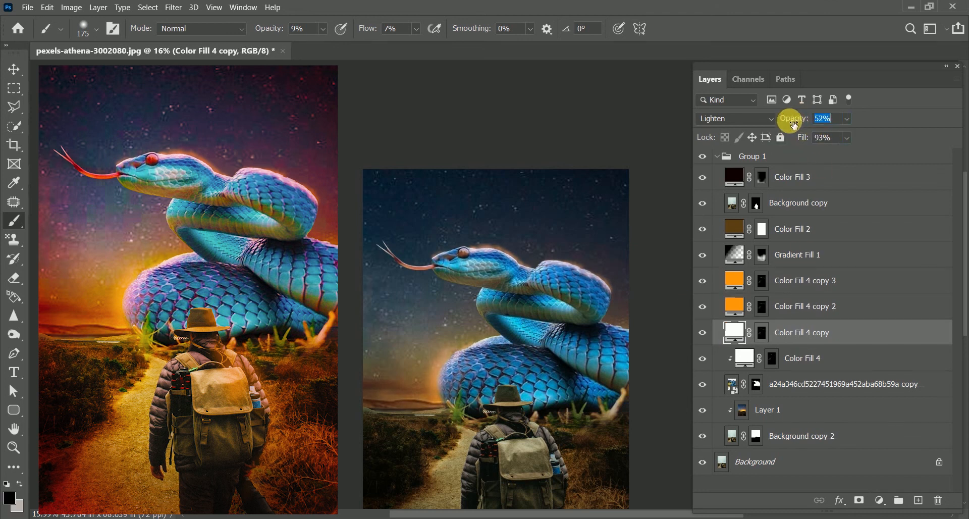
{"action": "left_click_drag", "start_coordinate": [794, 125], "coordinate": [794, 129]}
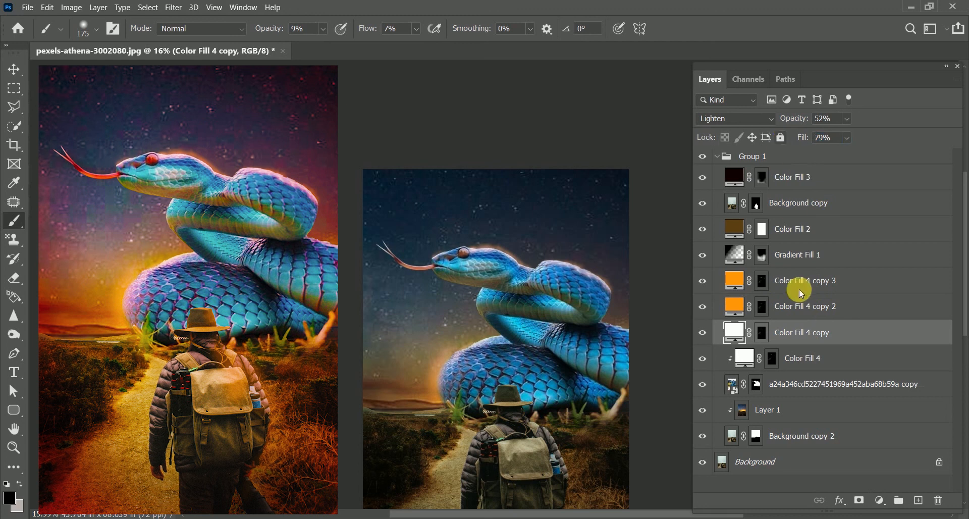
Paint white above the snake's neck on Color Fill 4 copy 3's mask with a 500 px brush at 88% flow.
{"action": "left_click", "coordinate": [761, 279]}
{"action": "key", "text": "x"}
{"action": "key", "text": "bracketright"}
{"action": "key", "text": "bracketright"}
{"action": "key", "text": "bracketright"}
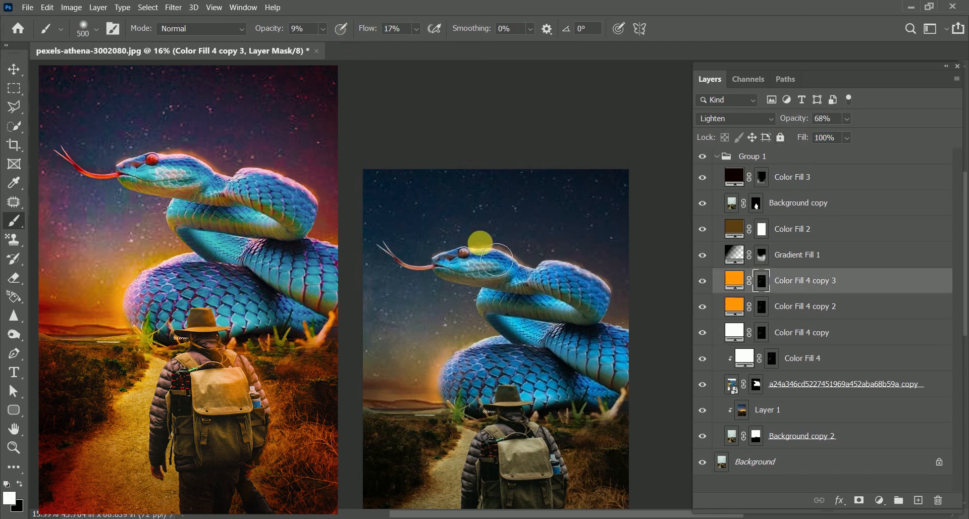
{"action": "left_click_drag", "start_coordinate": [369, 31], "coordinate": [406, 39]}
{"action": "left_click_drag", "start_coordinate": [550, 250], "coordinate": [522, 251]}
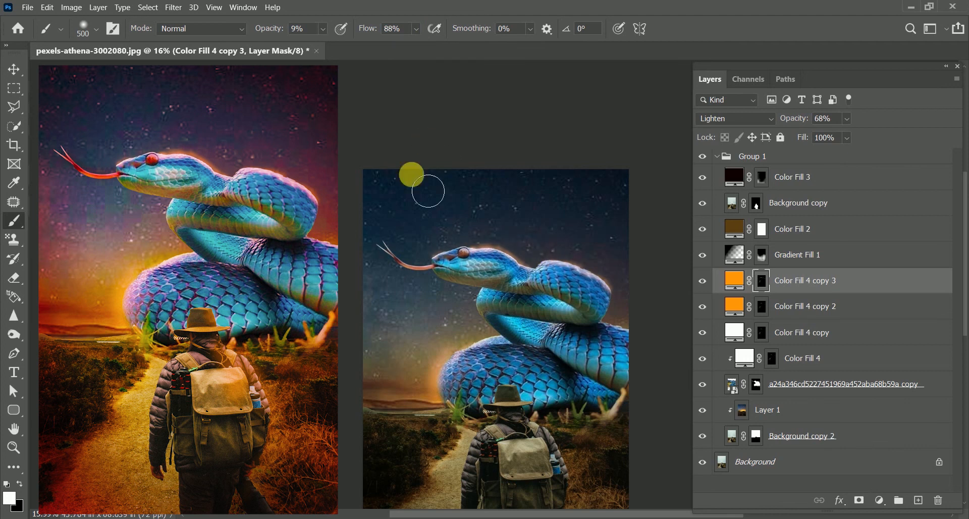
Set the brush to 300 px and 17% flow and paint white along the snake's head and upper coils on the same mask.
{"action": "left_click_drag", "start_coordinate": [372, 28], "coordinate": [363, 29]}
{"action": "right_click", "coordinate": [448, 258]}
{"action": "left_click", "coordinate": [488, 347]}
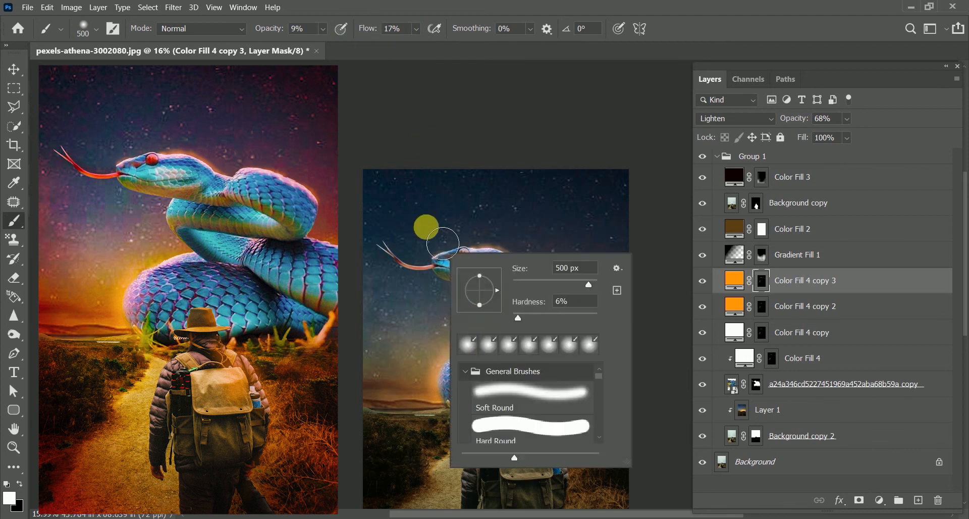
{"action": "left_click", "coordinate": [427, 229]}
{"action": "key", "text": "bracketleft"}
{"action": "key", "text": "bracketleft"}
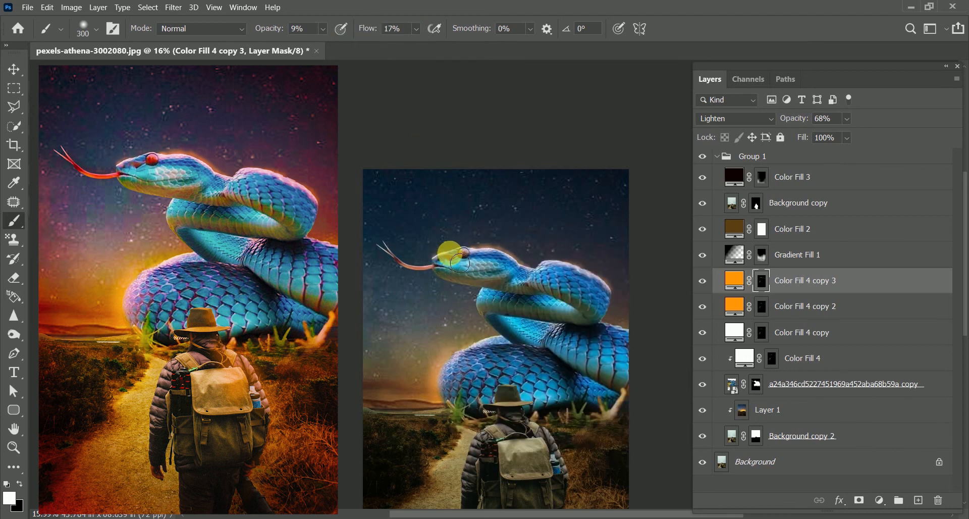
{"action": "mouse_move", "coordinate": [460, 263]}
{"action": "left_mouse_down"}
{"action": "mouse_move", "coordinate": [499, 254]}
{"action": "mouse_move", "coordinate": [621, 289]}
{"action": "mouse_move", "coordinate": [634, 345]}
{"action": "left_mouse_up"}
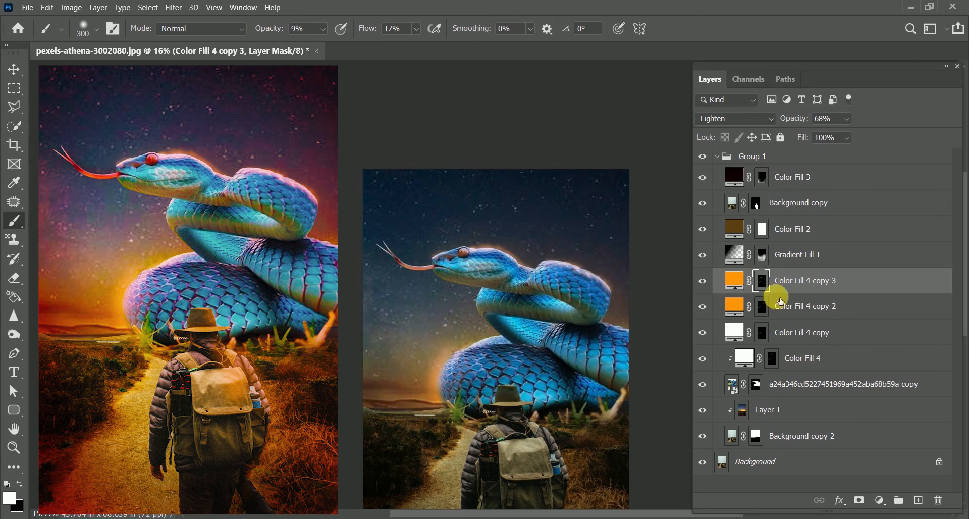
Raise the brush to 65% opacity and 49% flow and paint white over the hiker's backpack and shoulder on Color Fill 4 copy 3's mask.
{"action": "key", "text": "z"}
{"action": "mouse_move", "coordinate": [620, 404]}
{"action": "left_mouse_down"}
{"action": "mouse_move", "coordinate": [617, 396]}
{"action": "mouse_move", "coordinate": [585, 411]}
{"action": "left_mouse_up"}
{"action": "key", "text": "h"}
{"action": "mouse_move", "coordinate": [520, 405]}
{"action": "left_mouse_down"}
{"action": "mouse_move", "coordinate": [455, 276]}
{"action": "mouse_move", "coordinate": [428, 249]}
{"action": "left_mouse_up"}
{"action": "left_click", "coordinate": [14, 220]}
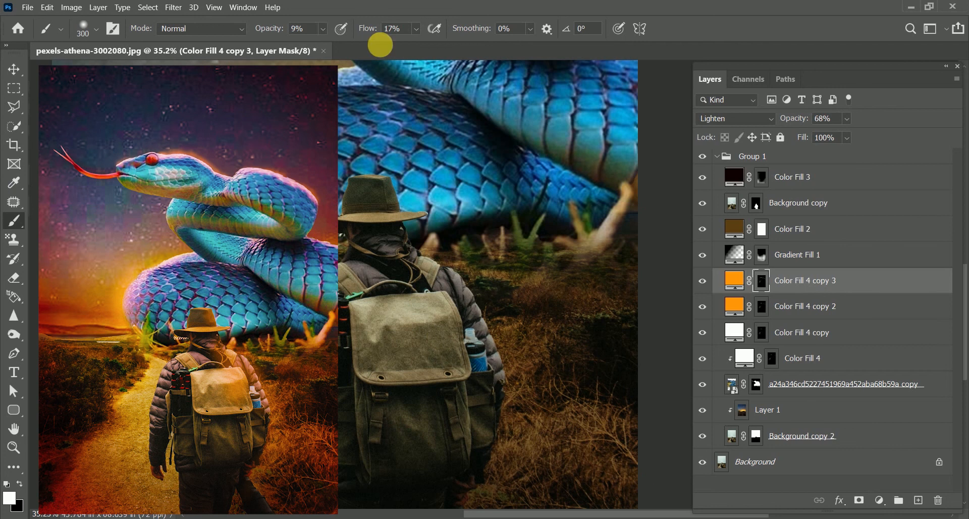
{"action": "left_click_drag", "start_coordinate": [268, 30], "coordinate": [296, 30]}
{"action": "left_click_drag", "start_coordinate": [373, 30], "coordinate": [389, 30]}
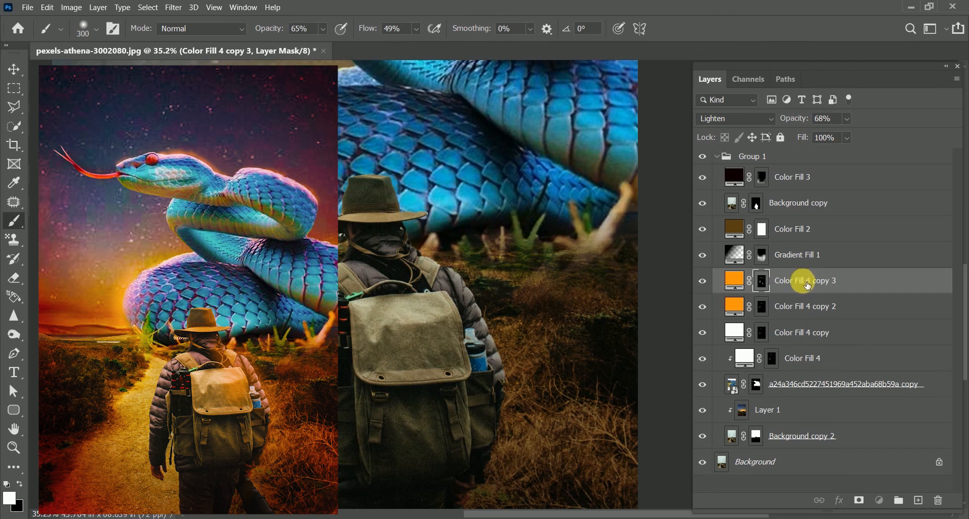
Move Color Fill 4 copy 3 above Background copy and set it to 57% opacity and 80% fill.
{"action": "left_click_drag", "start_coordinate": [808, 285], "coordinate": [802, 195]}
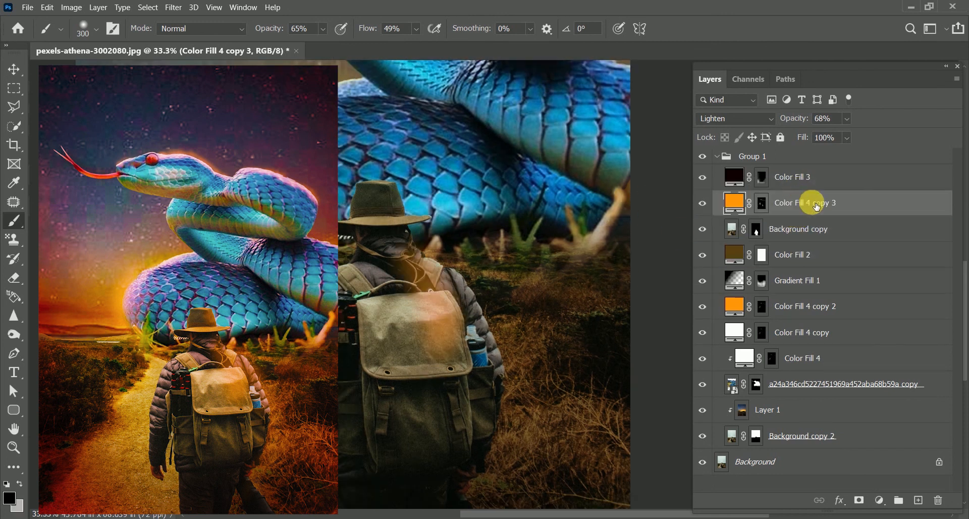
{"action": "key", "text": "ctrl+minus"}
{"action": "key", "text": "ctrl+minus"}
{"action": "key", "text": "ctrl+minus"}
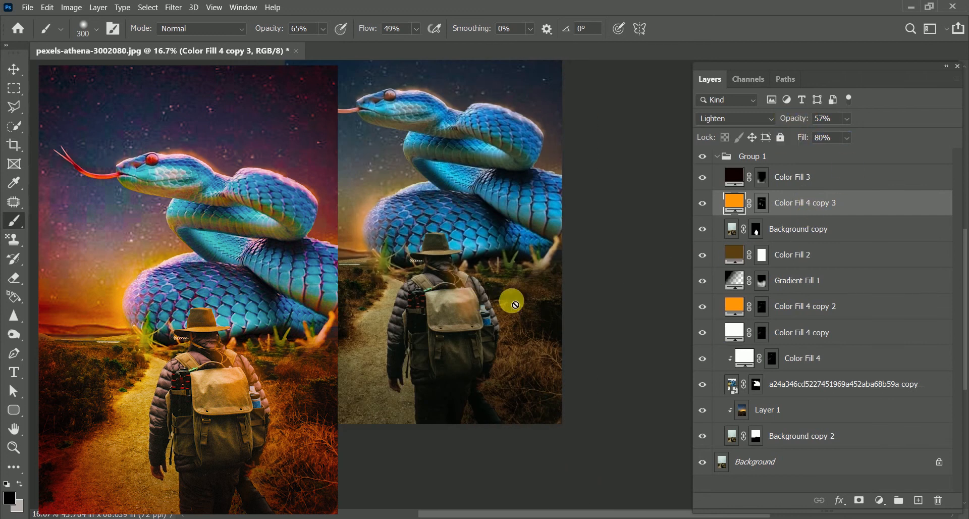
Paint white along the hiker's hat brim and right side on Color Fill 4 copy 3's mask with a 175 px brush at 31% opacity and 19% flow.
{"action": "key", "text": "z"}
{"action": "left_click_drag", "start_coordinate": [479, 303], "coordinate": [511, 301]}
{"action": "left_click", "coordinate": [11, 223]}
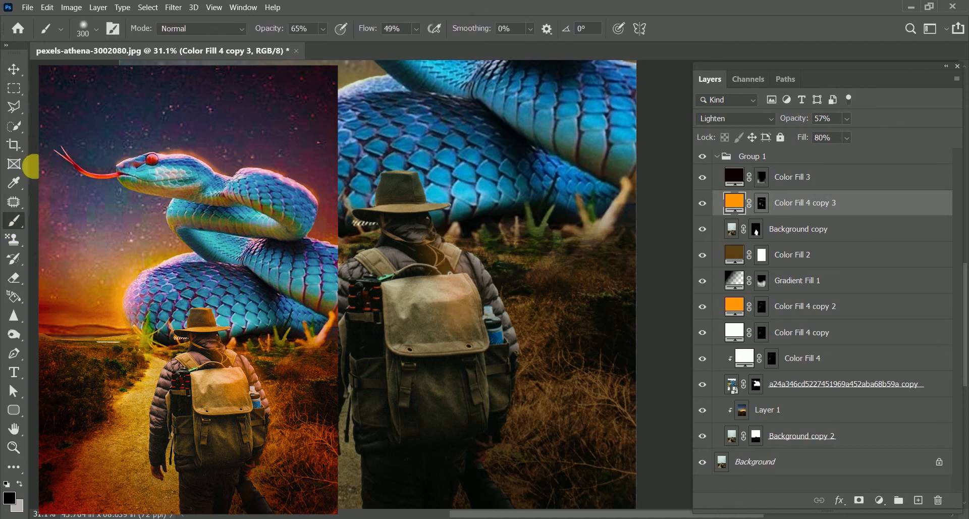
{"action": "left_click", "coordinate": [762, 203]}
{"action": "key", "text": "x"}
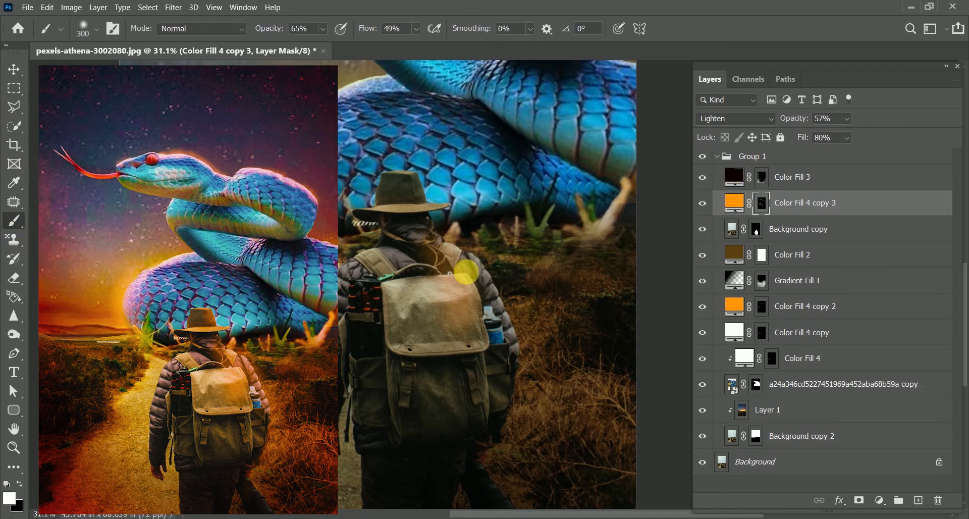
{"action": "left_click_drag", "start_coordinate": [281, 30], "coordinate": [274, 30]}
{"action": "left_click_drag", "start_coordinate": [372, 30], "coordinate": [367, 30]}
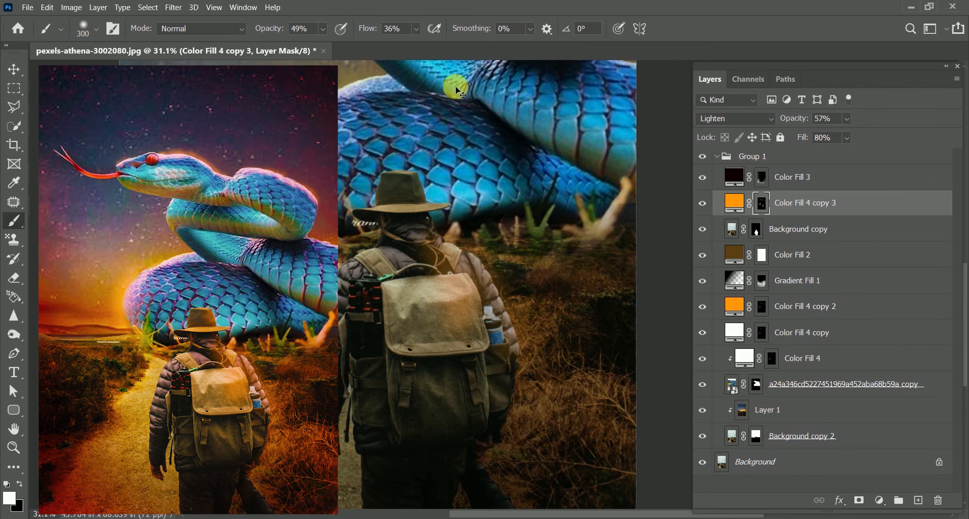
{"action": "left_click_drag", "start_coordinate": [366, 32], "coordinate": [360, 32]}
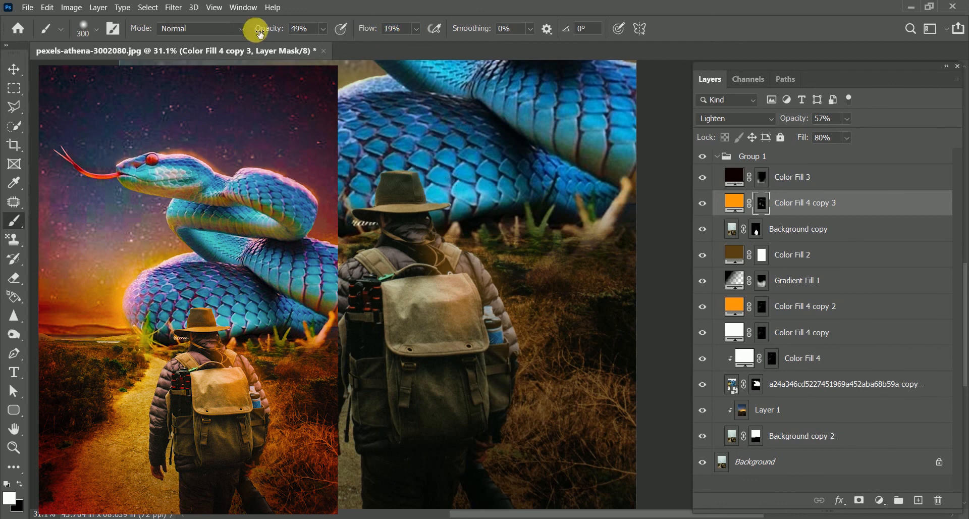
{"action": "left_click_drag", "start_coordinate": [264, 36], "coordinate": [263, 36]}
{"action": "key", "text": "bracketleft"}
{"action": "key", "text": "bracketleft"}
{"action": "key", "text": "bracketleft"}
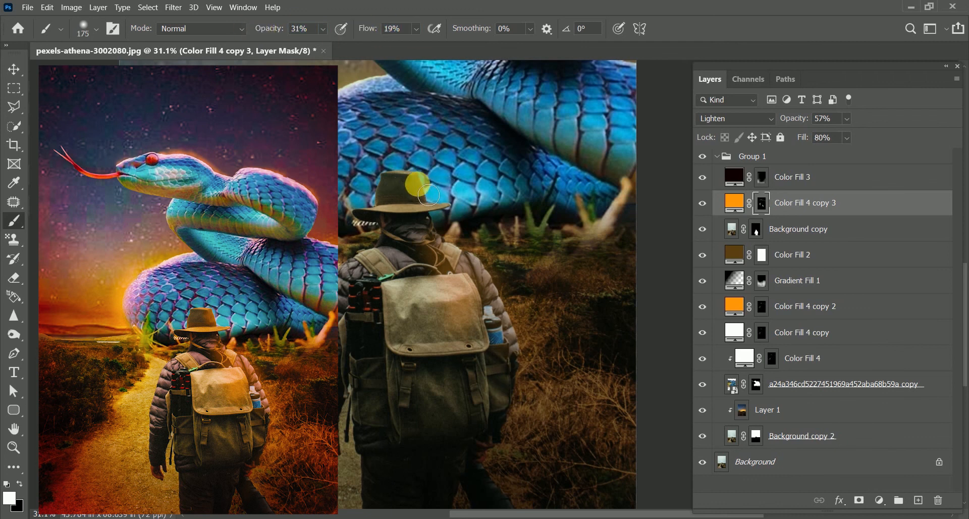
{"action": "mouse_move", "coordinate": [453, 208]}
{"action": "left_mouse_down"}
{"action": "mouse_move", "coordinate": [513, 309]}
{"action": "mouse_move", "coordinate": [534, 402]}
{"action": "mouse_move", "coordinate": [475, 498]}
{"action": "left_mouse_up"}
Paint white along the hiker's hat, shoulder and right side on Color Fill 4 copy's mask with the same brush.
{"action": "key", "text": "x"}
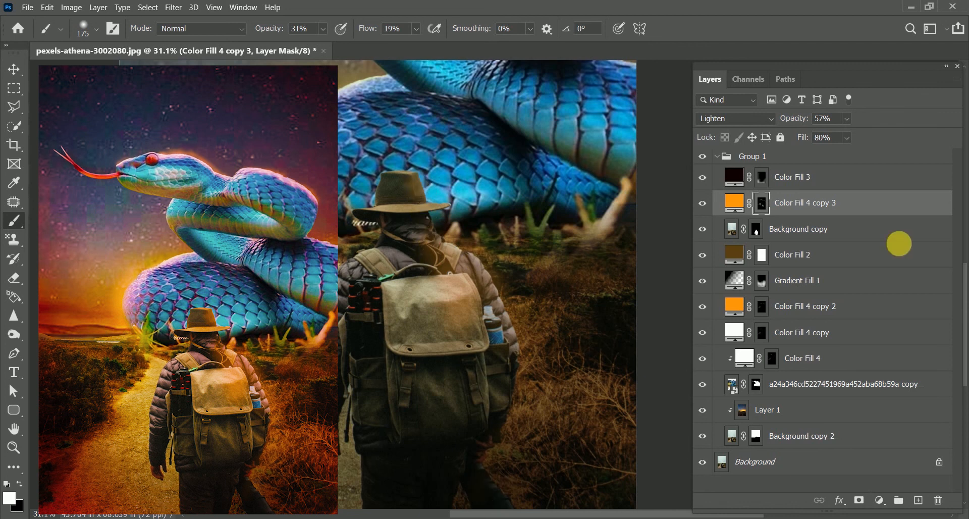
{"action": "left_click", "coordinate": [763, 333]}
{"action": "key", "text": "x"}
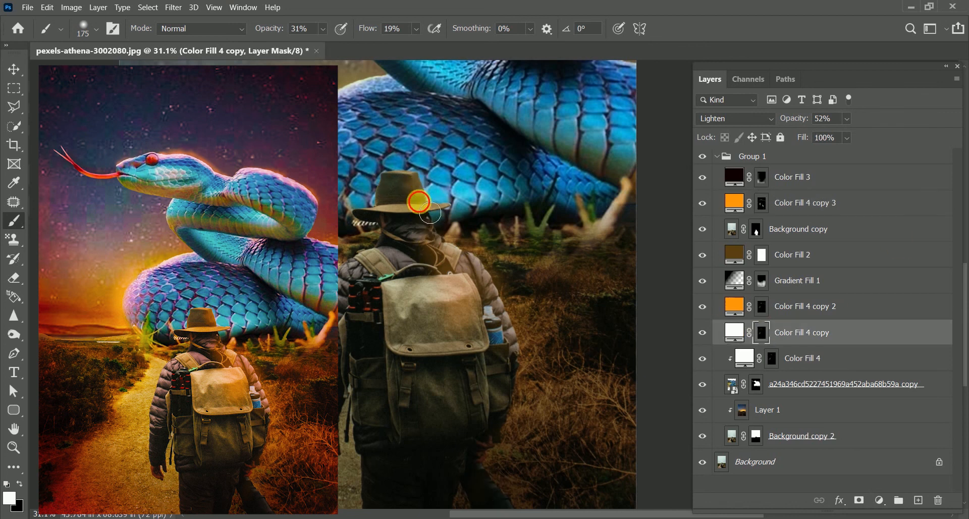
{"action": "mouse_move", "coordinate": [479, 303]}
{"action": "left_mouse_down"}
{"action": "mouse_move", "coordinate": [534, 390]}
{"action": "mouse_move", "coordinate": [533, 418]}
{"action": "mouse_move", "coordinate": [496, 454]}
{"action": "mouse_move", "coordinate": [507, 515]}
{"action": "left_mouse_up"}
{"action": "scroll", "coordinate": [485, 505], "scroll_direction": "down", "scroll_amount": 4}
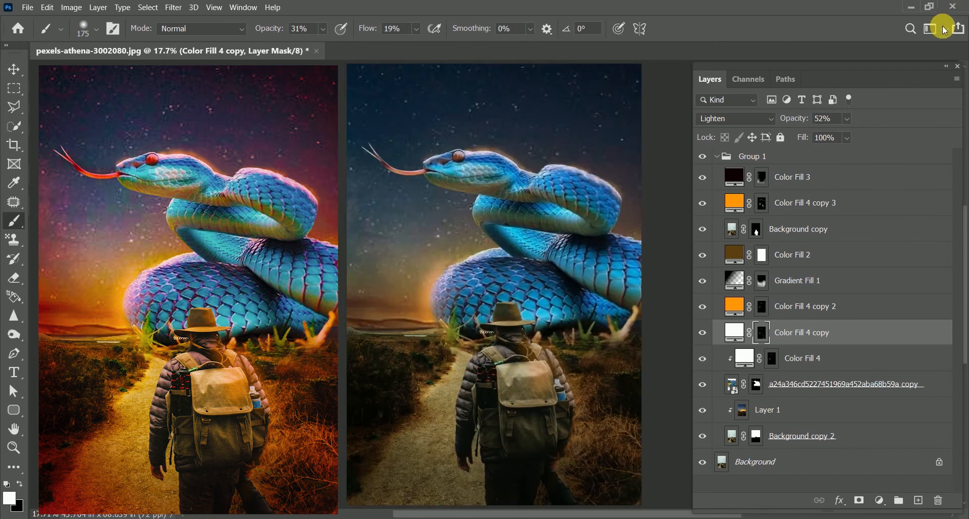
Add a Solid Color fill layer in pure red, ff0000, directly above Color Fill 3.
{"action": "key", "text": "z"}
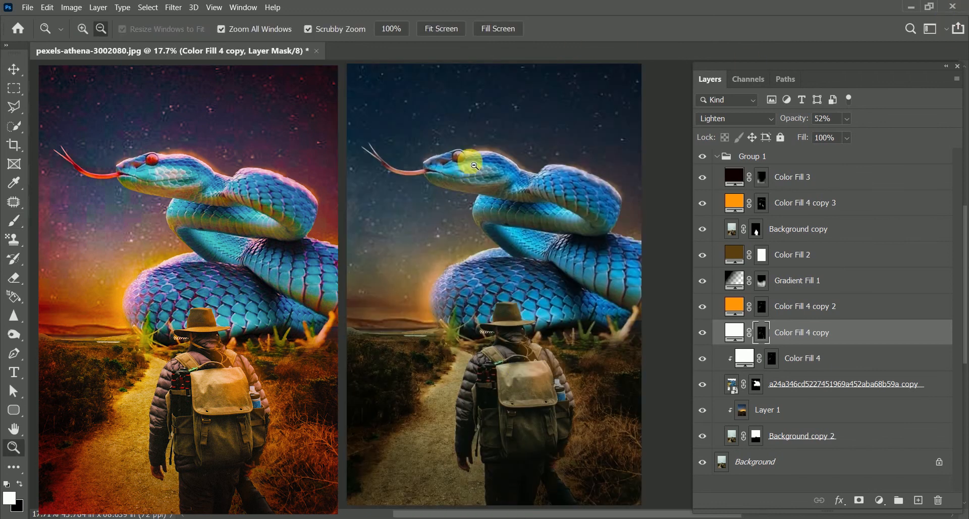
{"action": "left_click_drag", "start_coordinate": [475, 166], "coordinate": [552, 123]}
{"action": "left_click", "coordinate": [823, 175]}
{"action": "left_click", "coordinate": [880, 500]}
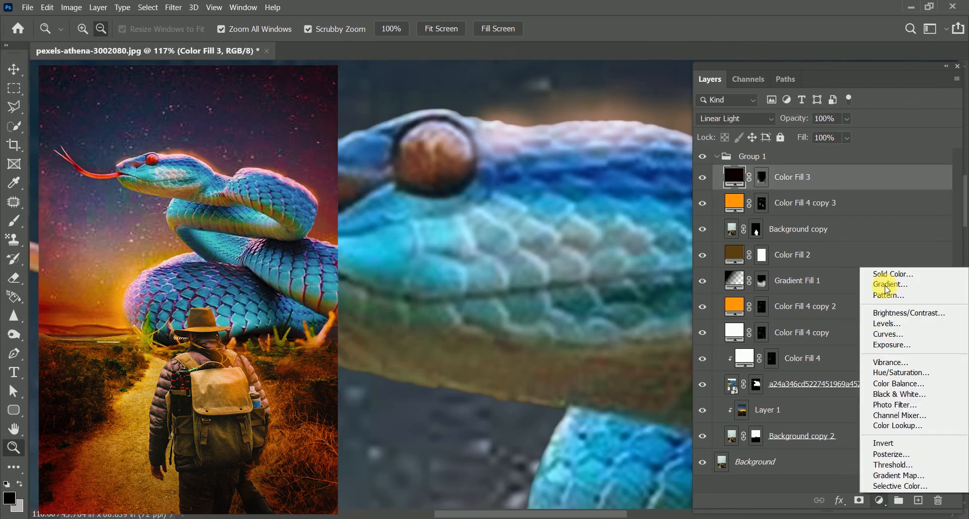
{"action": "left_click", "coordinate": [889, 274]}
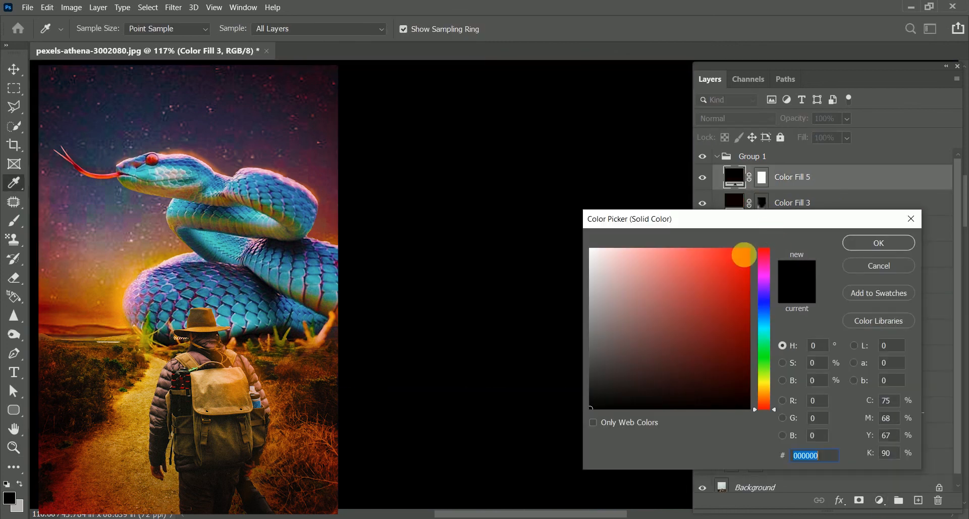
{"action": "left_click_drag", "start_coordinate": [744, 255], "coordinate": [865, 253]}
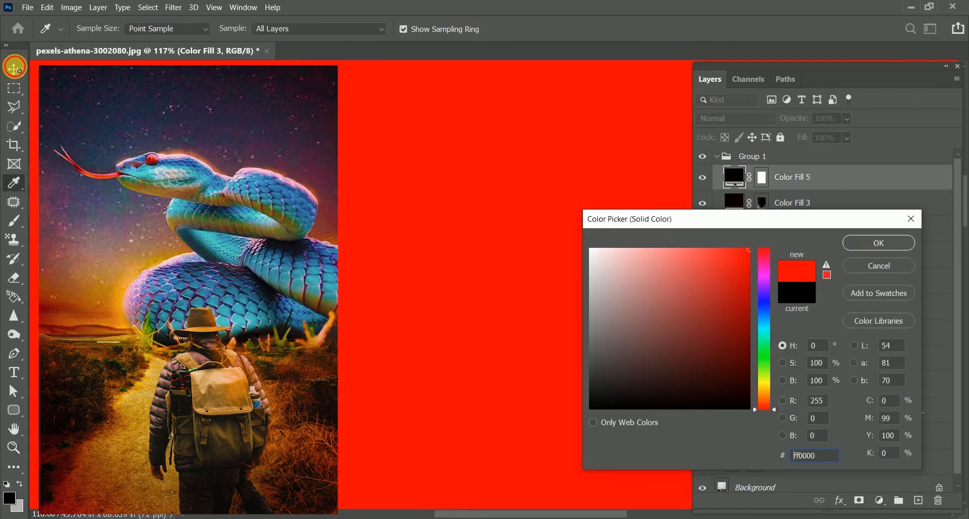
{"action": "left_click", "coordinate": [854, 244]}
Set the red Color Fill 5 layer's blend mode to Darken.
{"action": "left_click", "coordinate": [794, 222]}
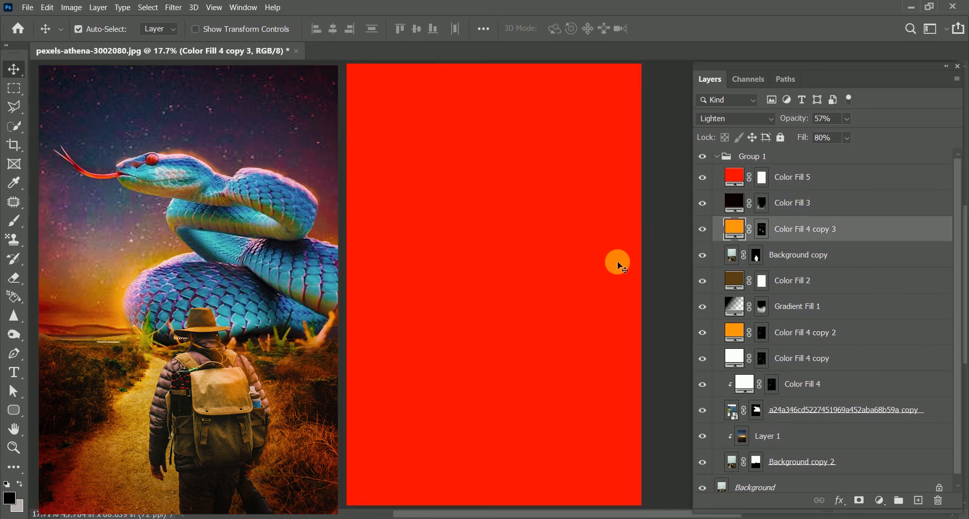
{"action": "left_click", "coordinate": [778, 170]}
{"action": "left_click", "coordinate": [747, 122]}
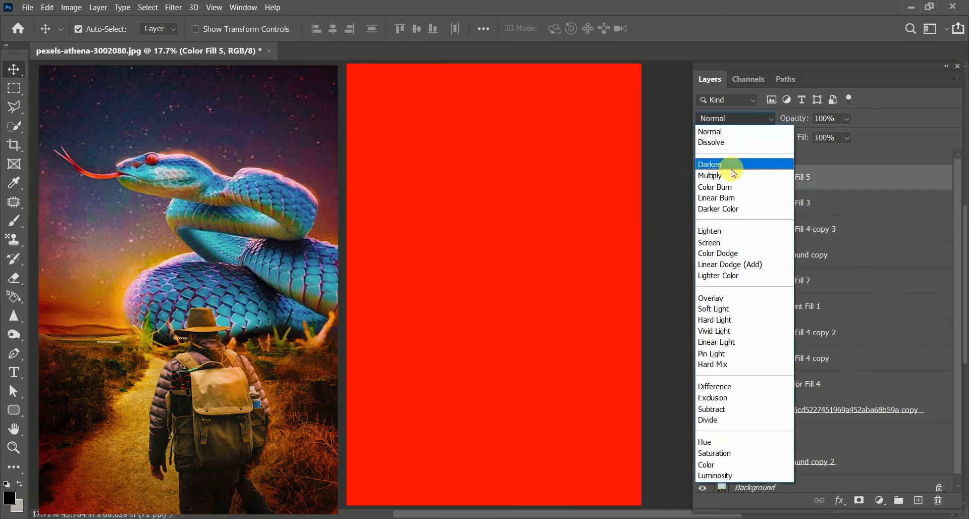
{"action": "left_click", "coordinate": [732, 166]}
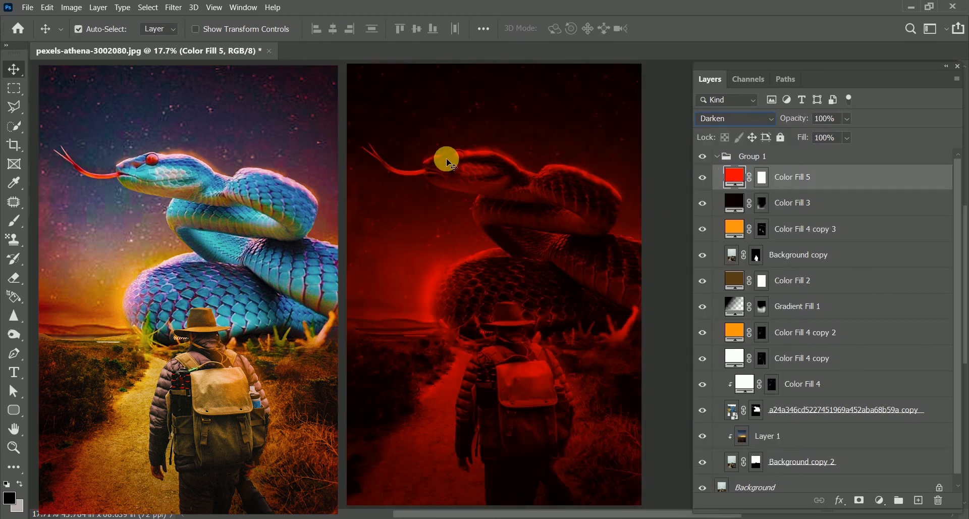
Invert Color Fill 5's mask to black to hide the red fill.
{"action": "left_click", "coordinate": [12, 449]}
{"action": "left_click_drag", "start_coordinate": [461, 169], "coordinate": [520, 137]}
{"action": "left_click", "coordinate": [763, 177]}
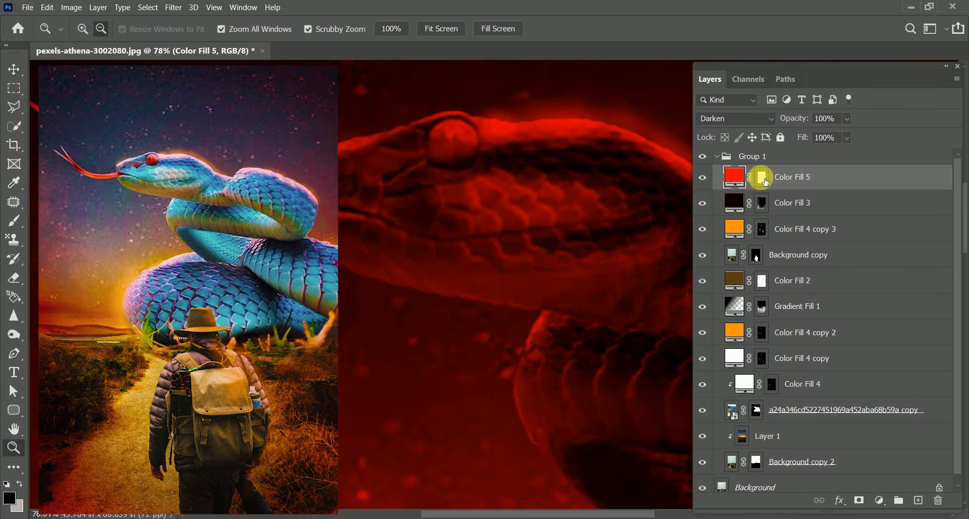
{"action": "key", "text": "x"}
{"action": "key", "text": "ctrl+i"}
Paint white over the snake's eye and tongue on Color Fill 5's mask with the 175 px brush at 31% opacity and 19% flow.
{"action": "left_click", "coordinate": [14, 221]}
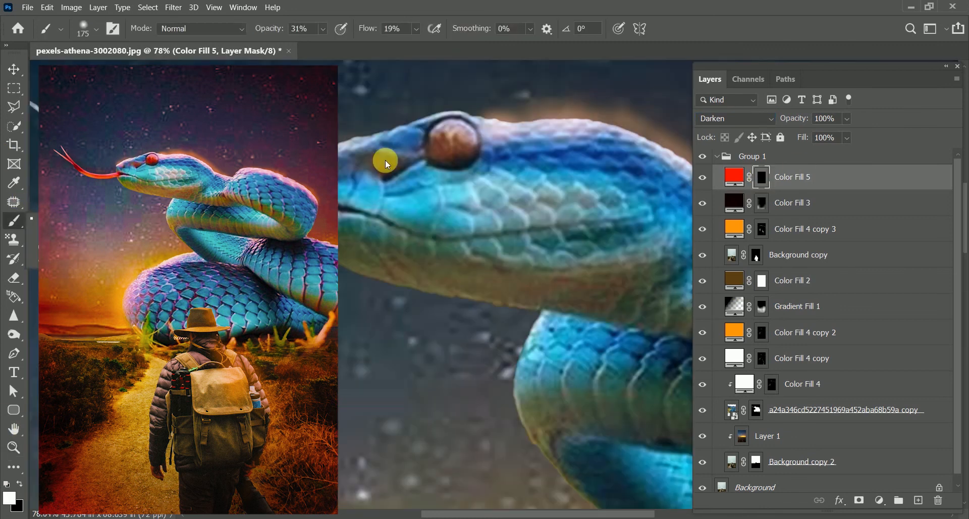
{"action": "left_click_drag", "start_coordinate": [442, 145], "coordinate": [446, 147]}
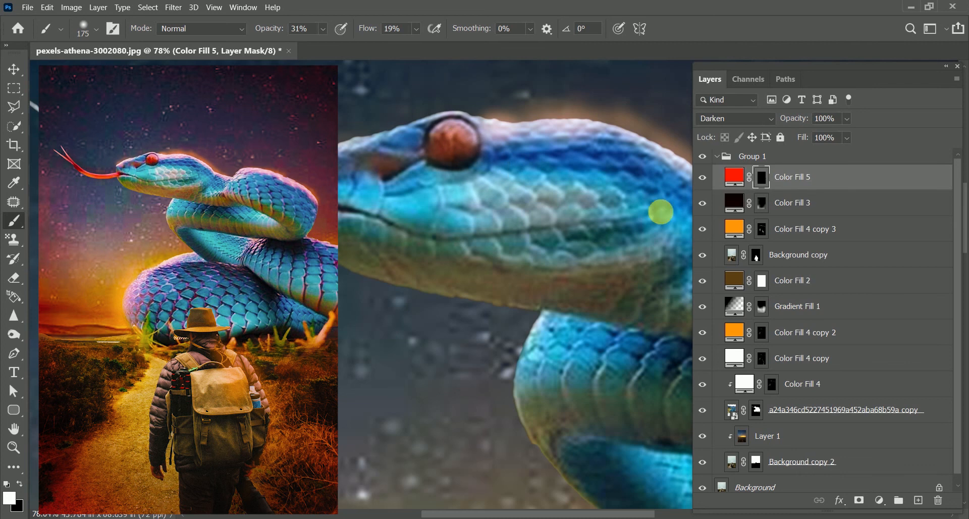
{"action": "key", "text": "ctrl+minus"}
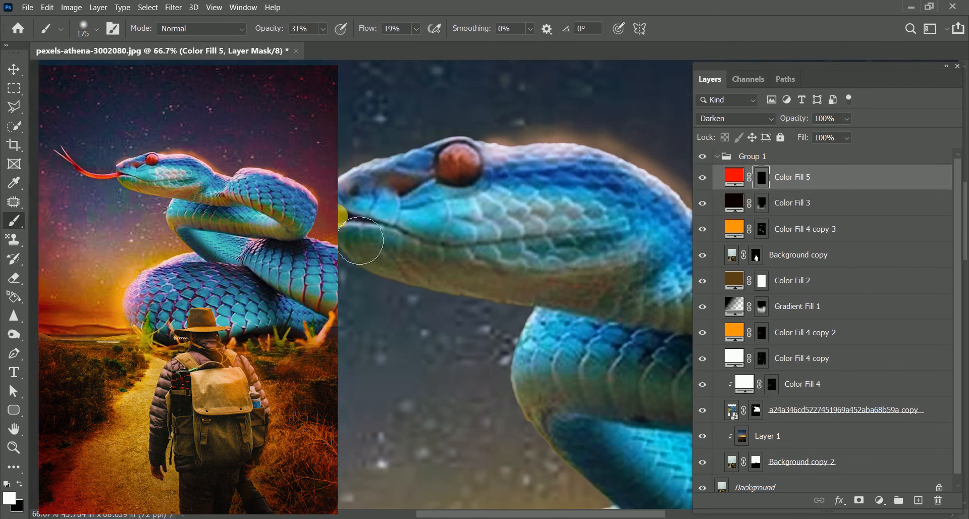
{"action": "key", "text": "ctrl+0"}
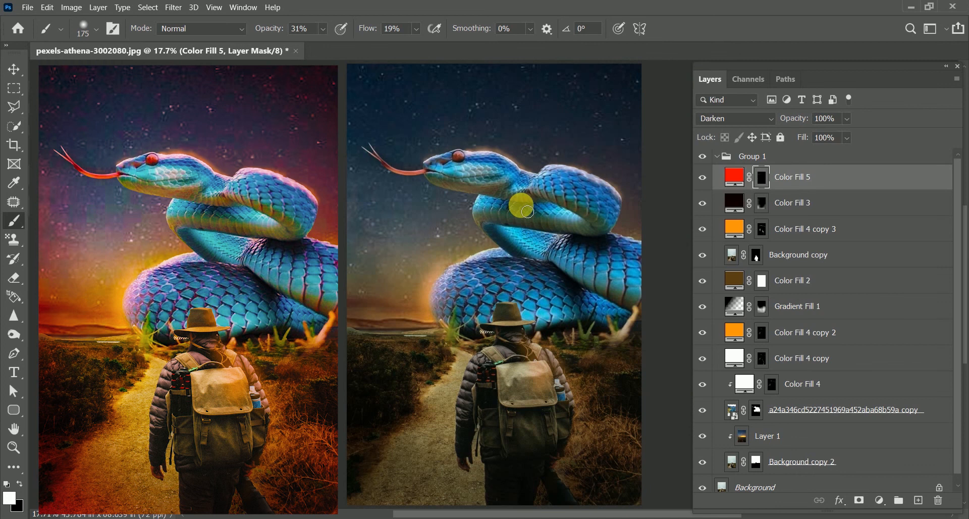
Duplicate Color Fill 5 and fill the duplicate's mask with white.
{"action": "key", "text": "ctrl+j"}
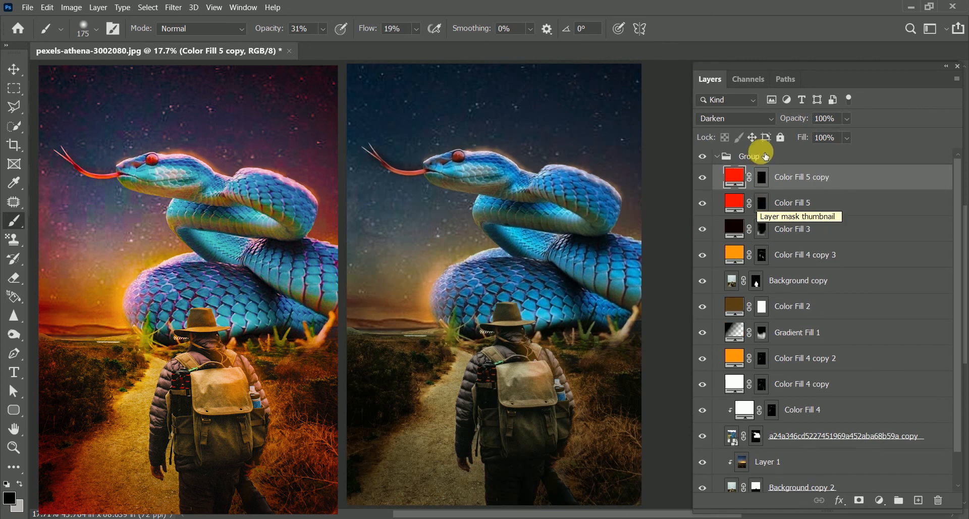
{"action": "left_click", "coordinate": [764, 180]}
{"action": "key", "text": "x"}
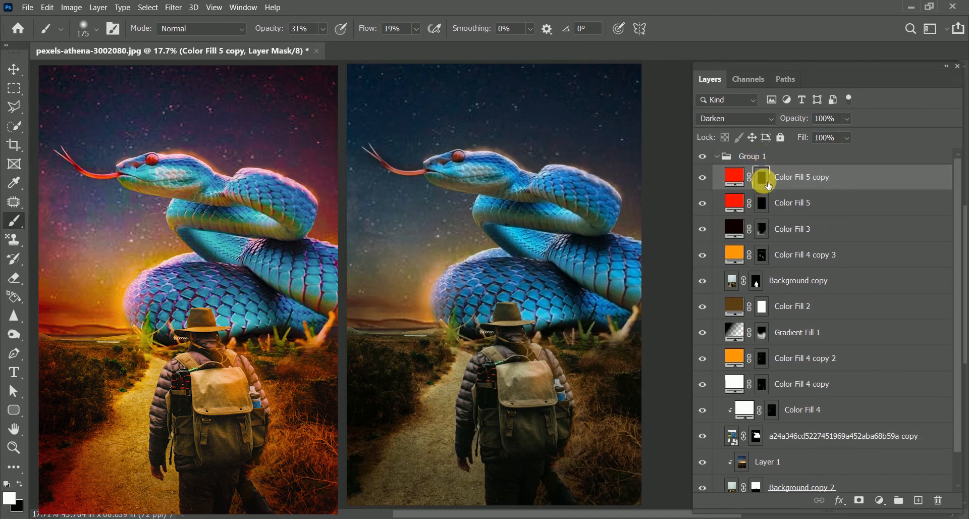
{"action": "key", "text": "alt+BackSpace"}
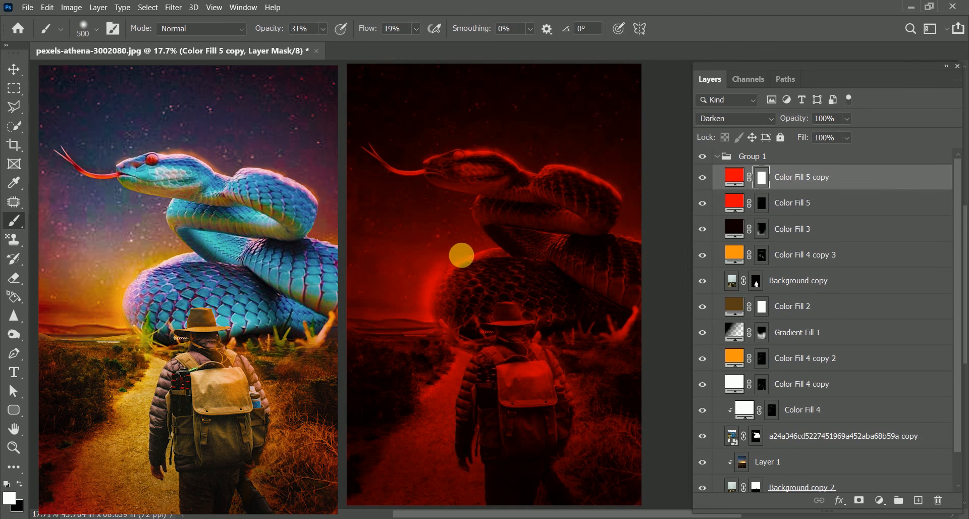
Enlarge the brush well beyond 500 px and paint black over the snake and hiker on Color Fill 5 copy's mask, using 81% opacity and 1% flow.
{"action": "key", "text": "bracketright"}
{"action": "key", "text": "bracketright"}
{"action": "key", "text": "bracketright"}
{"action": "key", "text": "bracketright"}
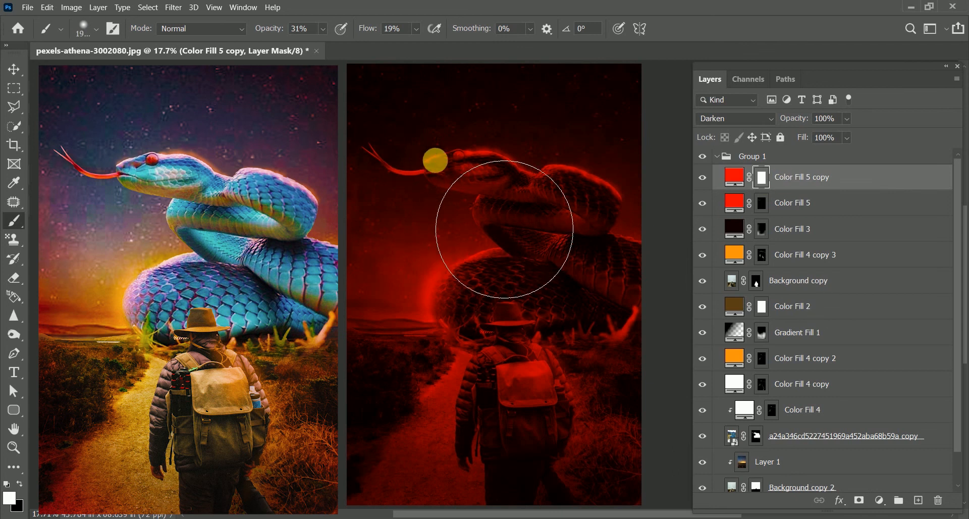
{"action": "key", "text": "x"}
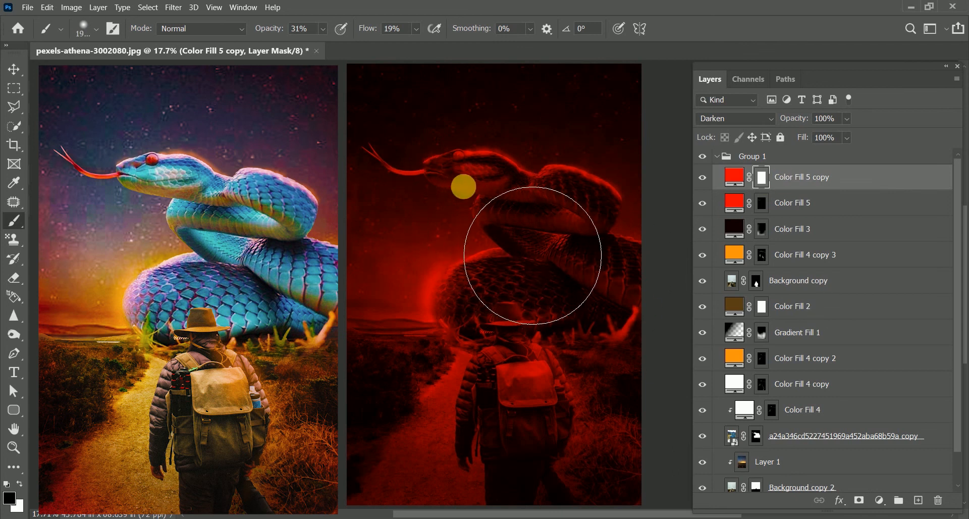
{"action": "left_click_drag", "start_coordinate": [578, 243], "coordinate": [439, 179]}
{"action": "left_click_drag", "start_coordinate": [254, 34], "coordinate": [368, 28]}
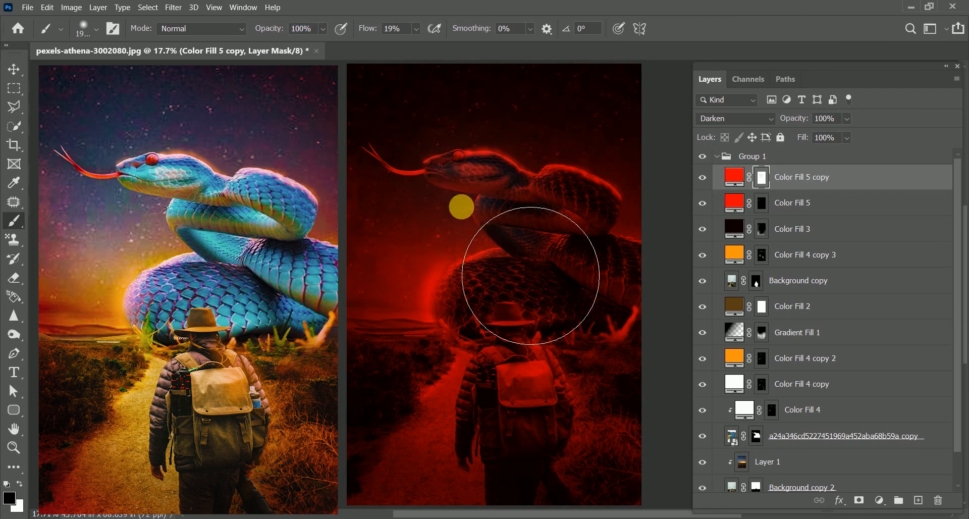
{"action": "left_click_drag", "start_coordinate": [273, 34], "coordinate": [262, 33]}
{"action": "mouse_move", "coordinate": [480, 194]}
{"action": "left_mouse_down"}
{"action": "mouse_move", "coordinate": [424, 179]}
{"action": "mouse_move", "coordinate": [515, 196]}
{"action": "left_mouse_up"}
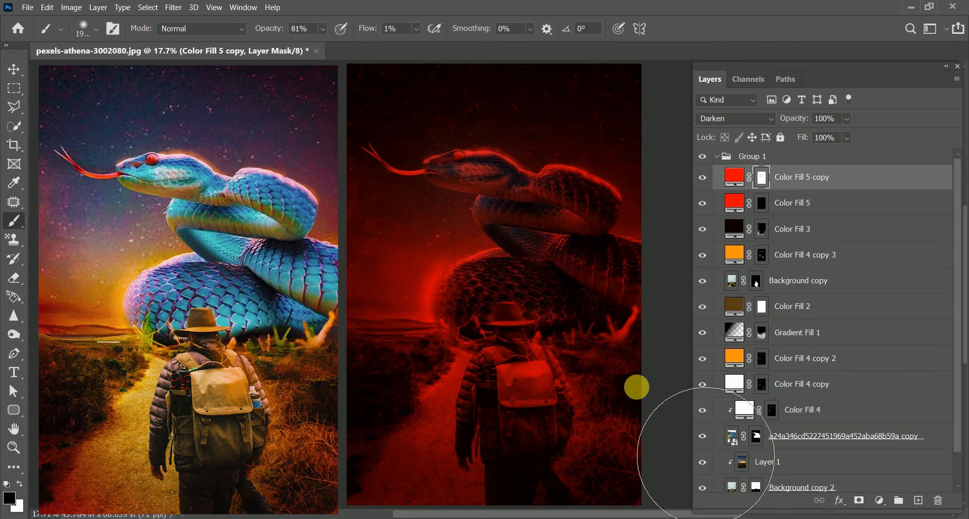
{"action": "mouse_move", "coordinate": [636, 388]}
{"action": "left_mouse_down"}
{"action": "mouse_move", "coordinate": [489, 188]}
{"action": "mouse_move", "coordinate": [431, 164]}
{"action": "mouse_move", "coordinate": [465, 418]}
{"action": "mouse_move", "coordinate": [552, 217]}
{"action": "mouse_move", "coordinate": [560, 460]}
{"action": "mouse_move", "coordinate": [363, 80]}
{"action": "mouse_move", "coordinate": [364, 2]}
{"action": "mouse_move", "coordinate": [359, 168]}
{"action": "mouse_move", "coordinate": [369, 5]}
{"action": "mouse_move", "coordinate": [391, 31]}
{"action": "left_mouse_up"}
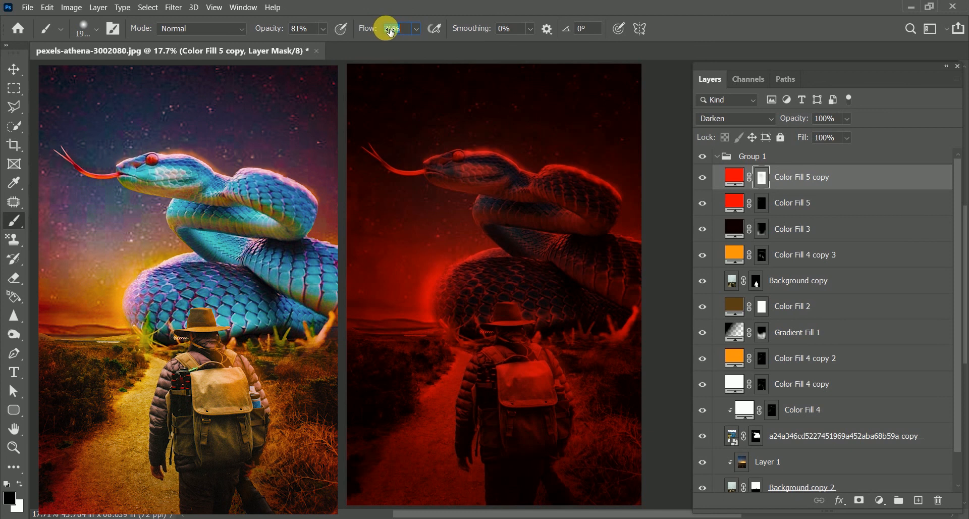
Paint black over the snake, hiker and ground on Color Fill 5 copy's mask, first at 50% opacity and 26% flow, finishing at 34% and 38%.
{"action": "left_click_drag", "start_coordinate": [275, 29], "coordinate": [247, 29]}
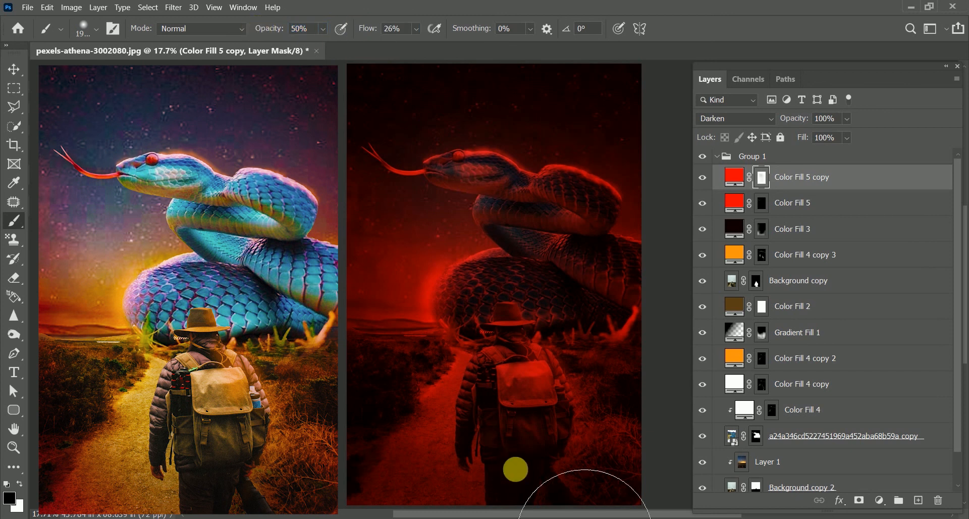
{"action": "mouse_move", "coordinate": [515, 469]}
{"action": "left_mouse_down"}
{"action": "mouse_move", "coordinate": [559, 216]}
{"action": "mouse_move", "coordinate": [486, 151]}
{"action": "mouse_move", "coordinate": [535, 217]}
{"action": "mouse_move", "coordinate": [544, 487]}
{"action": "mouse_move", "coordinate": [569, 342]}
{"action": "mouse_move", "coordinate": [560, 225]}
{"action": "mouse_move", "coordinate": [473, 153]}
{"action": "mouse_move", "coordinate": [431, 439]}
{"action": "mouse_move", "coordinate": [584, 156]}
{"action": "left_mouse_up"}
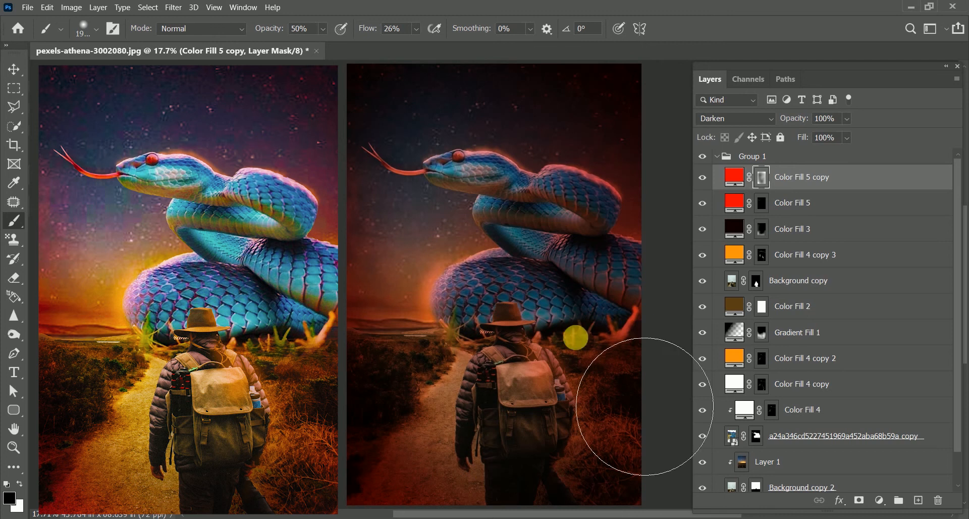
{"action": "left_click_drag", "start_coordinate": [269, 28], "coordinate": [256, 28]}
{"action": "left_click_drag", "start_coordinate": [380, 30], "coordinate": [386, 29]}
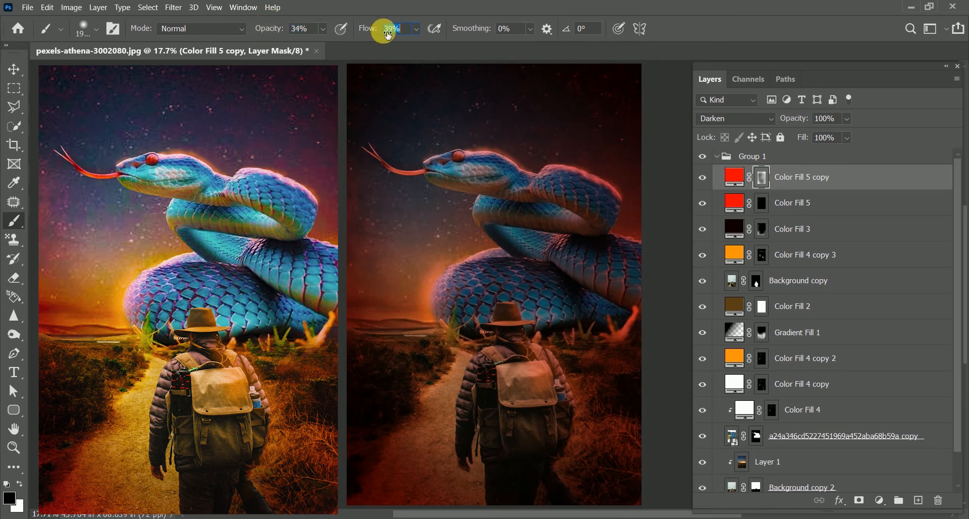
{"action": "mouse_move", "coordinate": [588, 343]}
{"action": "left_mouse_down"}
{"action": "mouse_move", "coordinate": [577, 434]}
{"action": "mouse_move", "coordinate": [482, 145]}
{"action": "mouse_move", "coordinate": [585, 450]}
{"action": "mouse_move", "coordinate": [490, 448]}
{"action": "left_mouse_up"}
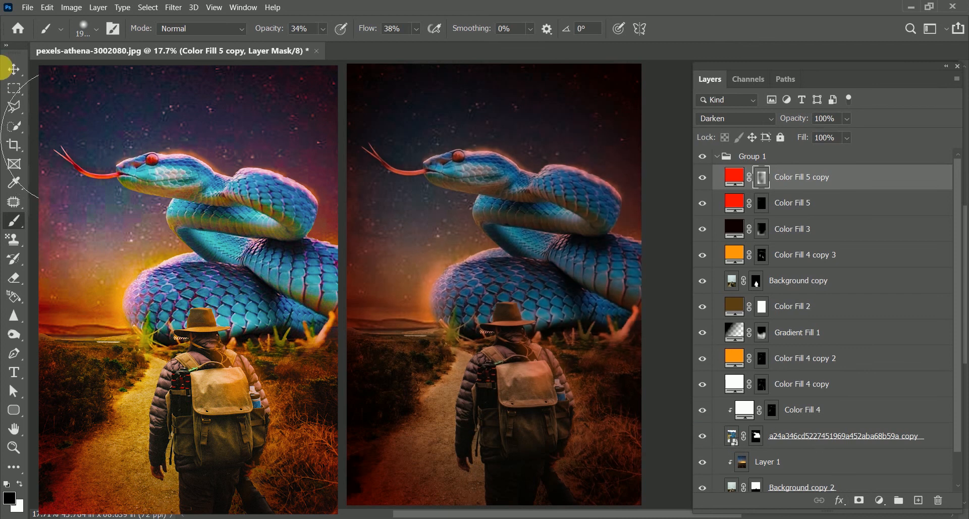
Set Color Fill 5 copy to 83% opacity and 96% fill.
{"action": "left_click", "coordinate": [8, 73]}
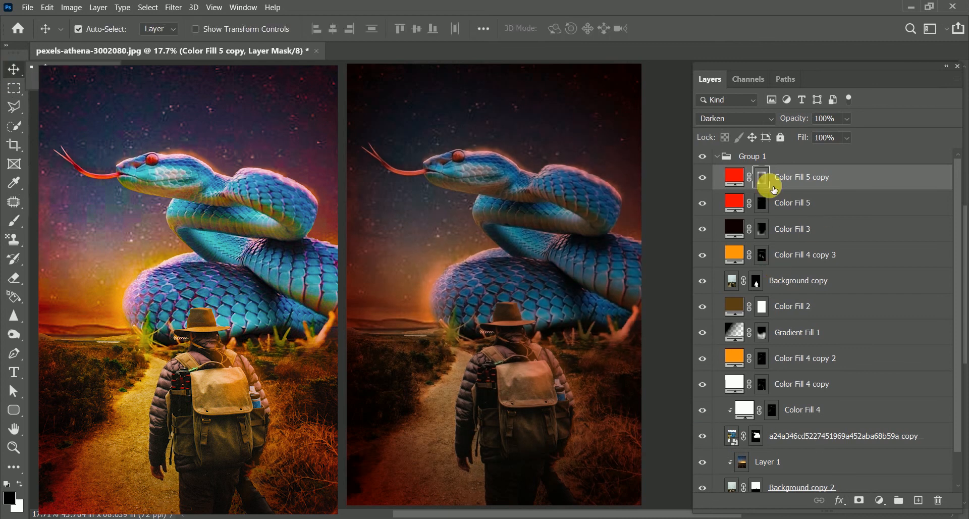
{"action": "key", "text": "7"}
{"action": "key", "text": "5"}
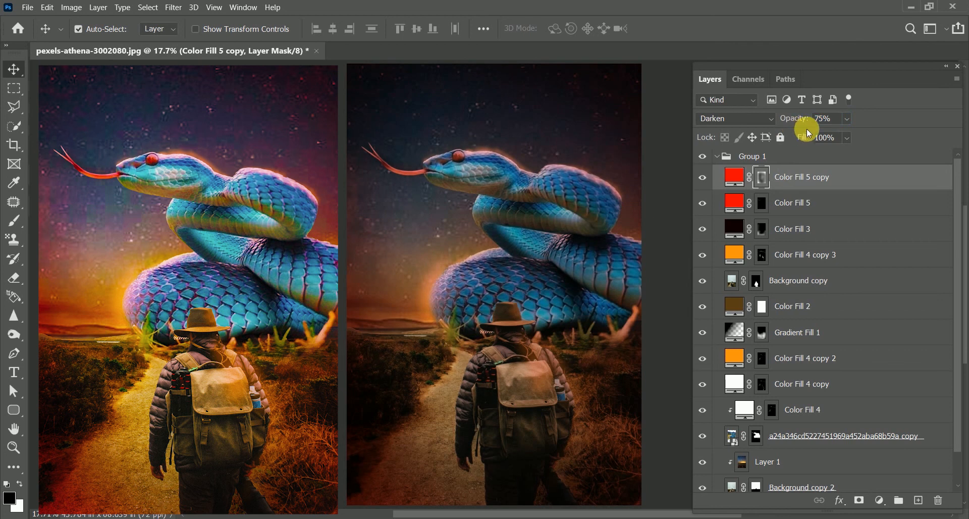
{"action": "left_click_drag", "start_coordinate": [804, 119], "coordinate": [822, 145]}
Duplicate Color Fill 5 copy and change the duplicate's fill color to a warm near-white.
{"action": "key", "text": "ctrl+j"}
{"action": "double_click", "coordinate": [735, 177]}
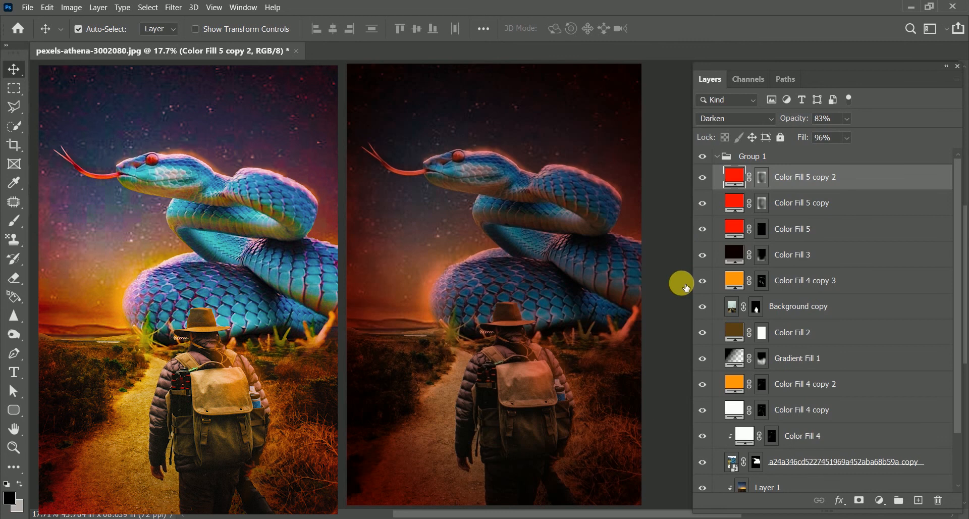
{"action": "left_click", "coordinate": [764, 393]}
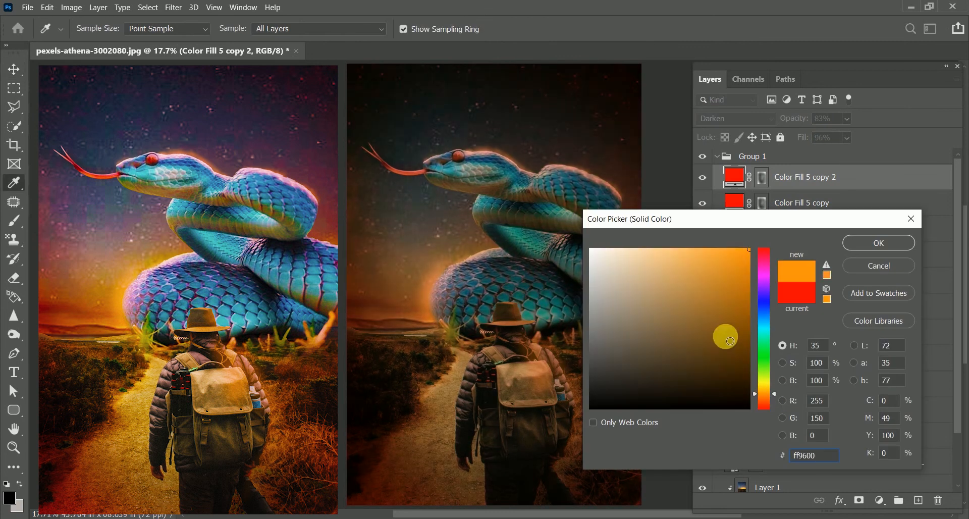
{"action": "mouse_move", "coordinate": [751, 337]}
{"action": "left_mouse_down"}
{"action": "mouse_move", "coordinate": [741, 319]}
{"action": "mouse_move", "coordinate": [741, 397]}
{"action": "mouse_move", "coordinate": [617, 268]}
{"action": "left_mouse_up"}
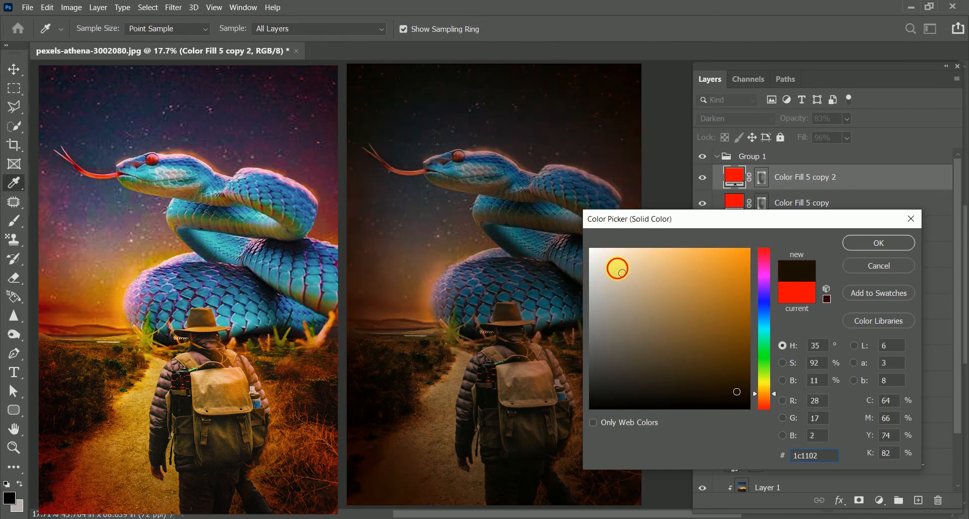
{"action": "left_click", "coordinate": [621, 329]}
{"action": "left_click", "coordinate": [879, 242]}
Set Color Fill 5 copy 2 to Overlay, and adjust Color Fill 5 copy to 88% opacity and 76% fill.
{"action": "left_click", "coordinate": [735, 118]}
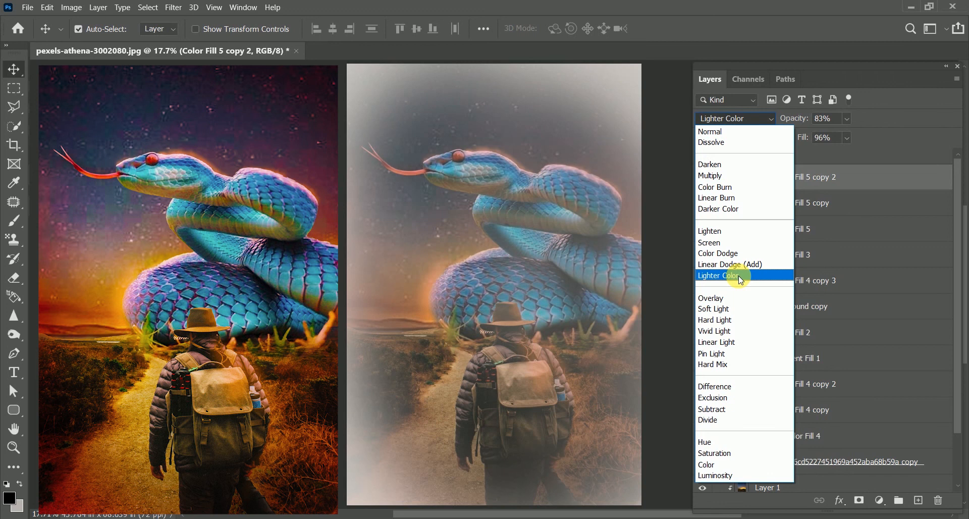
{"action": "left_click", "coordinate": [739, 299]}
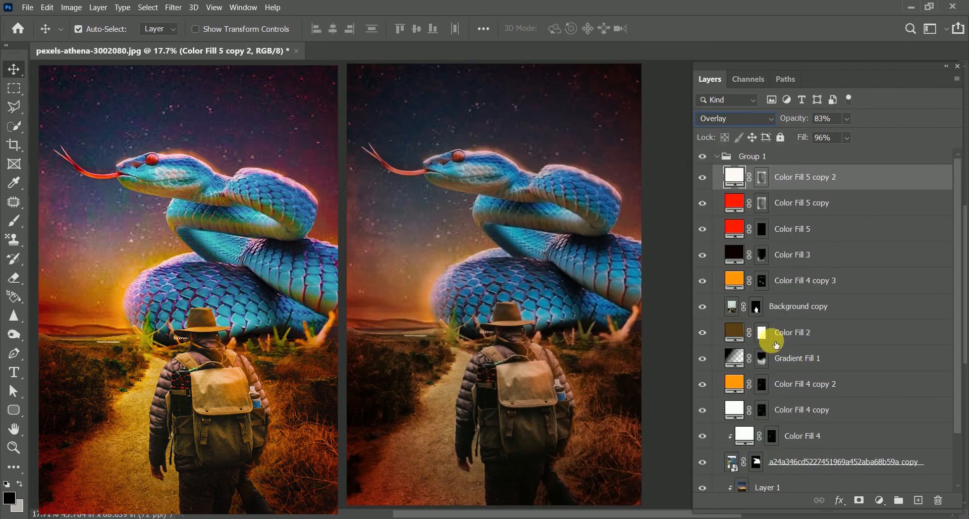
{"action": "left_click_drag", "start_coordinate": [788, 120], "coordinate": [802, 145]}
{"action": "left_click", "coordinate": [820, 204]}
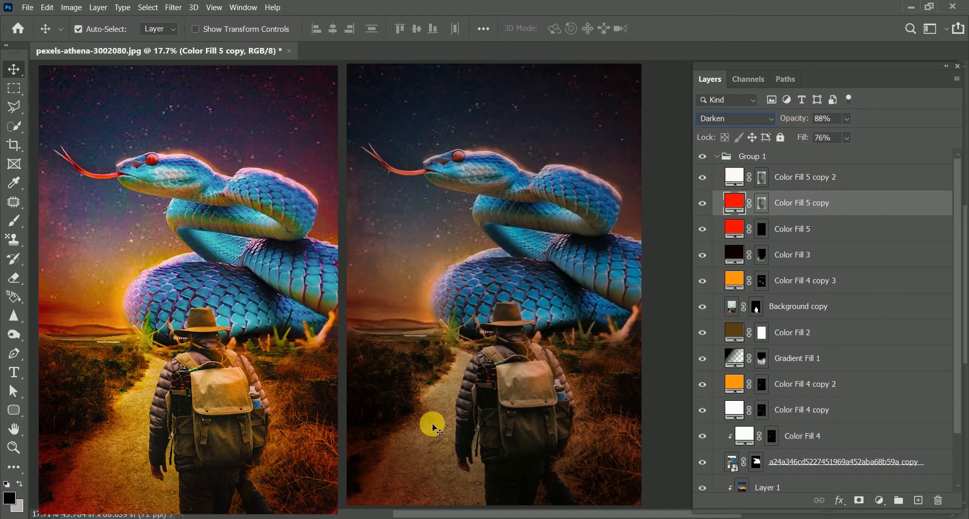
Collapse Group 1 and toggle its visibility to compare the composite with the original photo.
{"action": "left_click", "coordinate": [727, 157]}
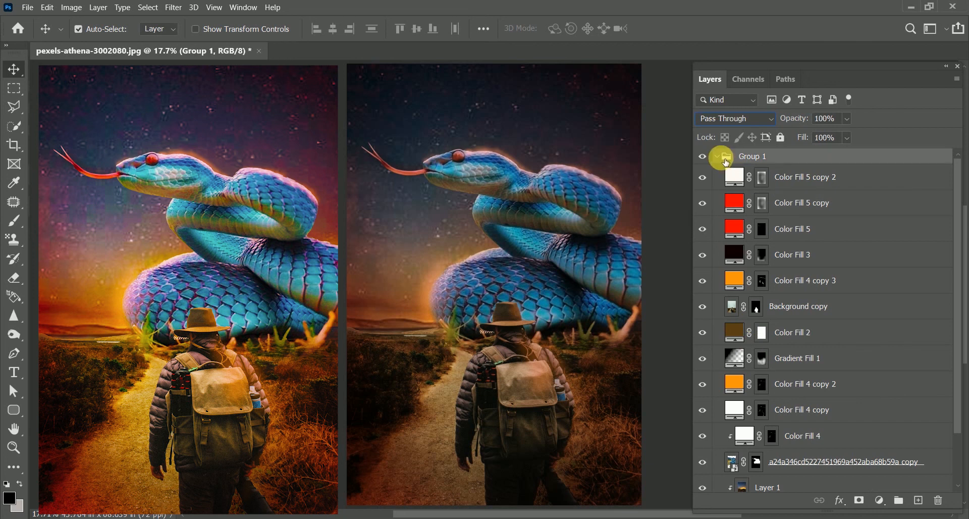
{"action": "left_click", "coordinate": [723, 158]}
{"action": "left_click", "coordinate": [704, 158]}
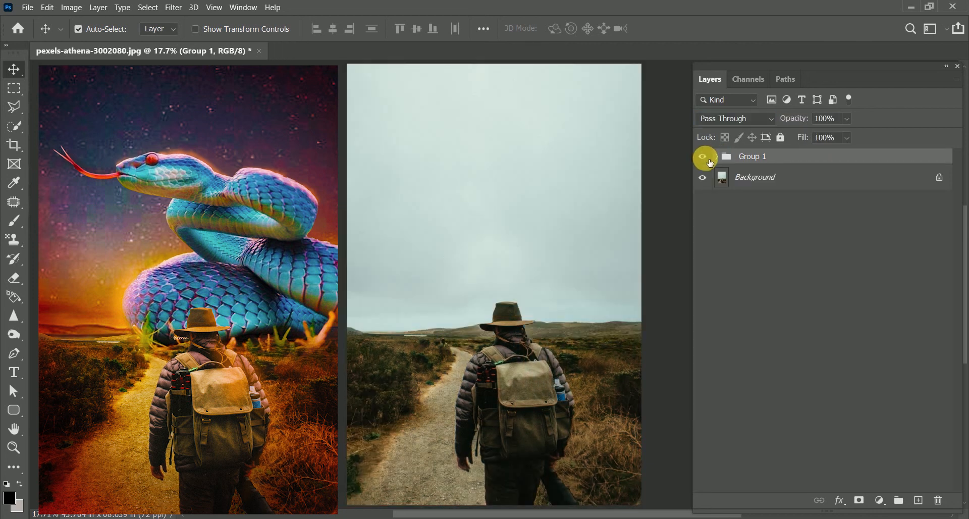
{"action": "left_click", "coordinate": [704, 157]}
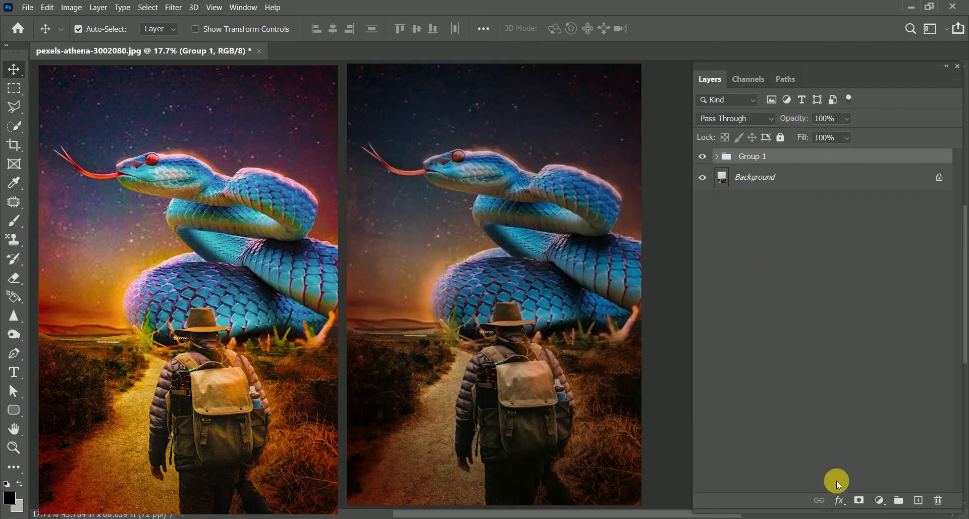
Add a Vibrance adjustment layer above Group 1 and raise its vibrance to +81.
{"action": "left_click", "coordinate": [880, 500]}
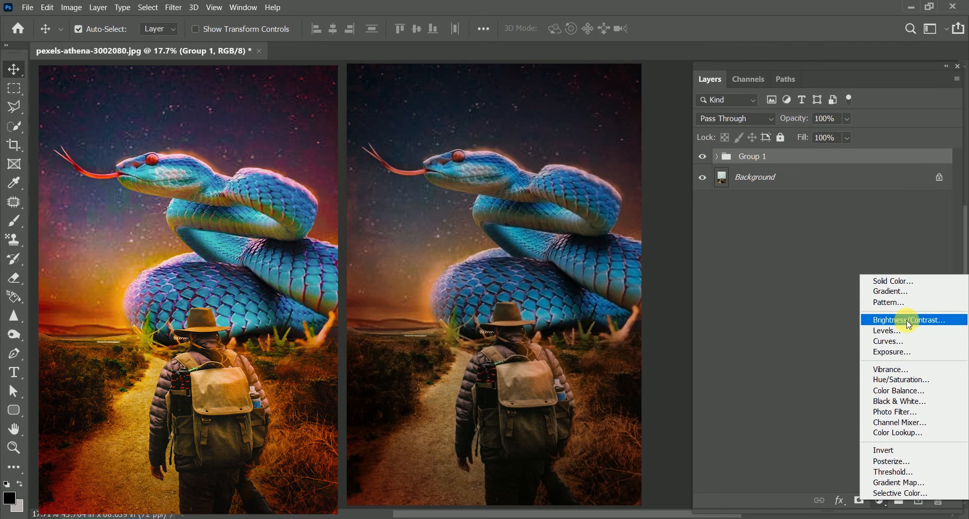
{"action": "left_click", "coordinate": [889, 369]}
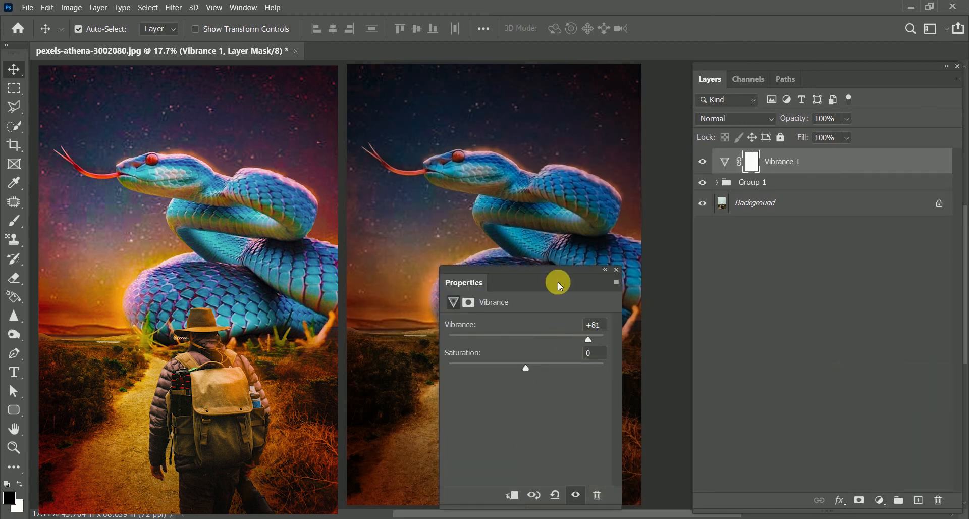
{"action": "left_click_drag", "start_coordinate": [559, 282], "coordinate": [252, 177]}
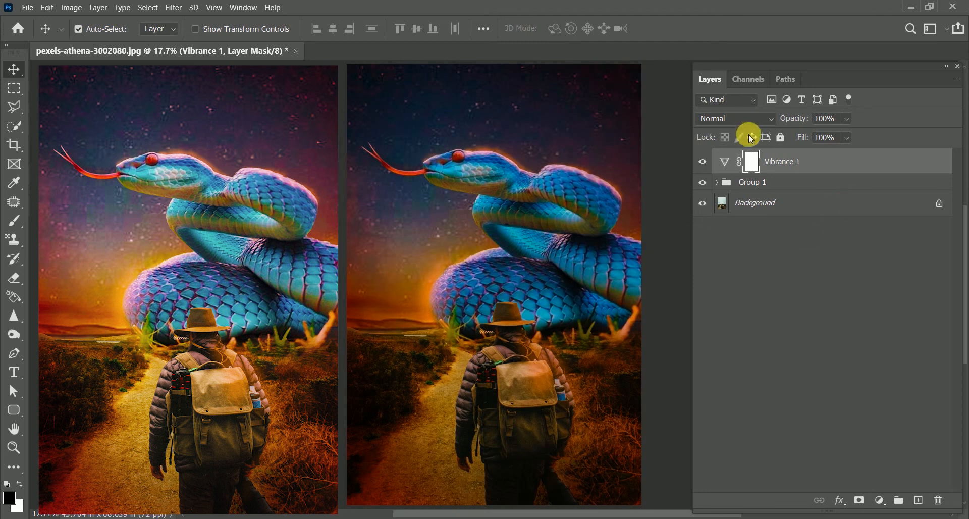
Add an Exposure adjustment layer on top with Saturation blending, 14% opacity and 14% fill.
{"action": "left_click", "coordinate": [876, 500]}
{"action": "left_click", "coordinate": [883, 351]}
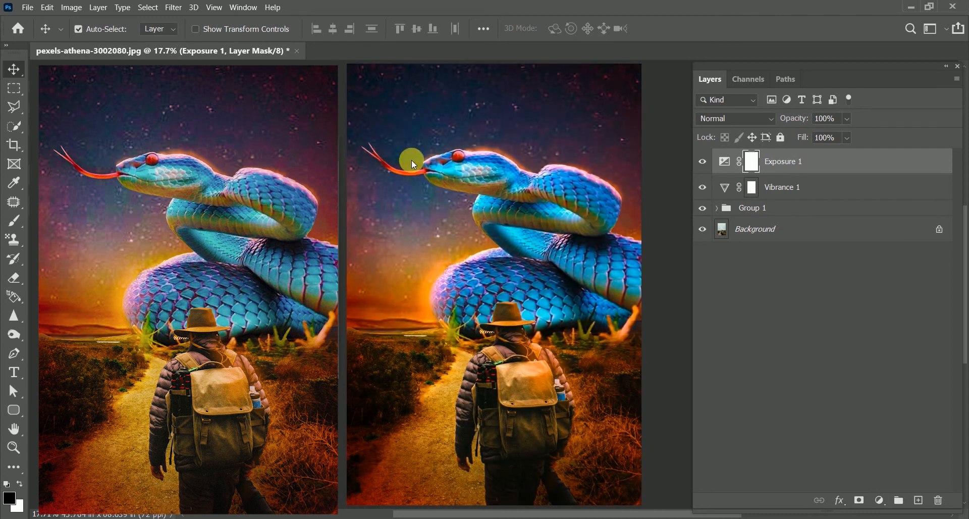
{"action": "left_click", "coordinate": [738, 119]}
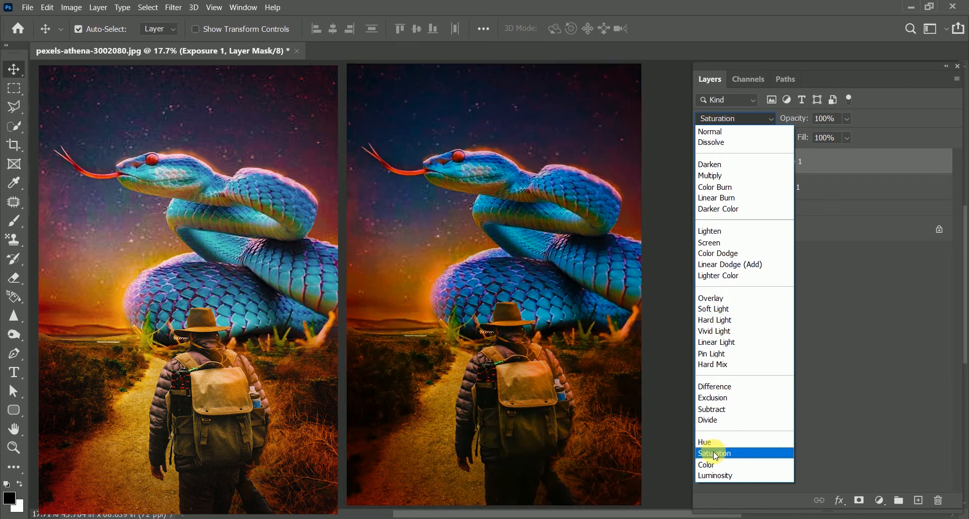
{"action": "left_click", "coordinate": [716, 453]}
{"action": "mouse_move", "coordinate": [803, 120]}
{"action": "left_mouse_down"}
{"action": "mouse_move", "coordinate": [763, 136]}
{"action": "mouse_move", "coordinate": [786, 119]}
{"action": "mouse_move", "coordinate": [774, 136]}
{"action": "mouse_move", "coordinate": [797, 137]}
{"action": "mouse_move", "coordinate": [794, 123]}
{"action": "left_mouse_up"}
Add Curves, Photo Filter and Brightness/Contrast adjustment layers, in that order, above Exposure 1 to tune the overall color and tone.
{"action": "left_click", "coordinate": [880, 500]}
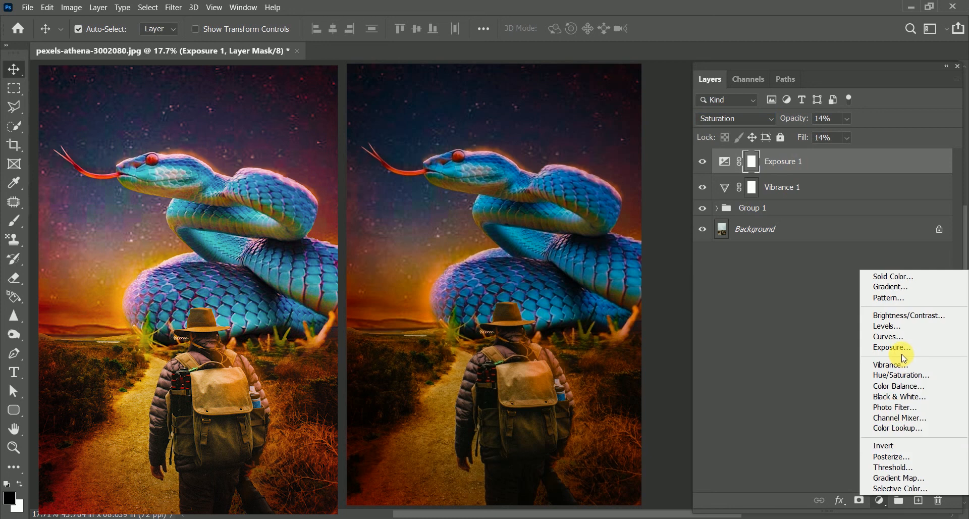
{"action": "left_click", "coordinate": [901, 341]}
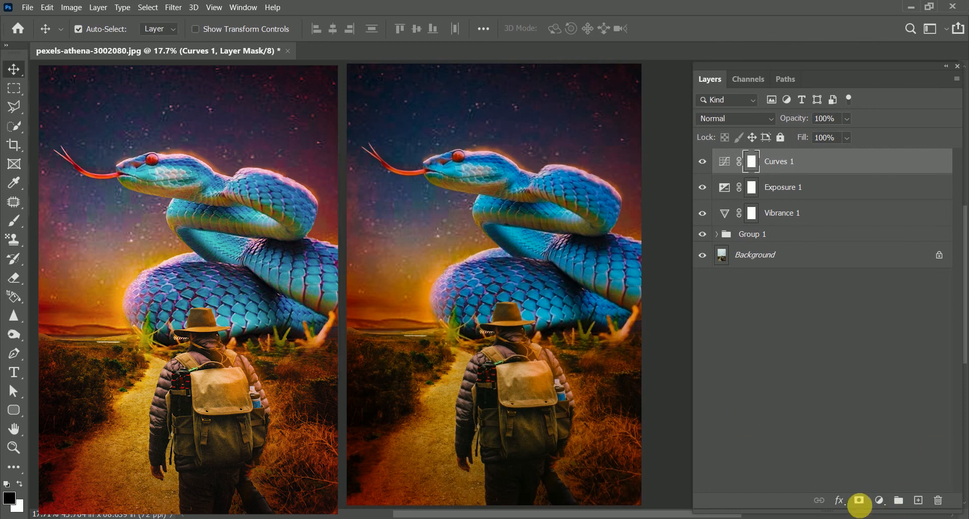
{"action": "left_click", "coordinate": [880, 500]}
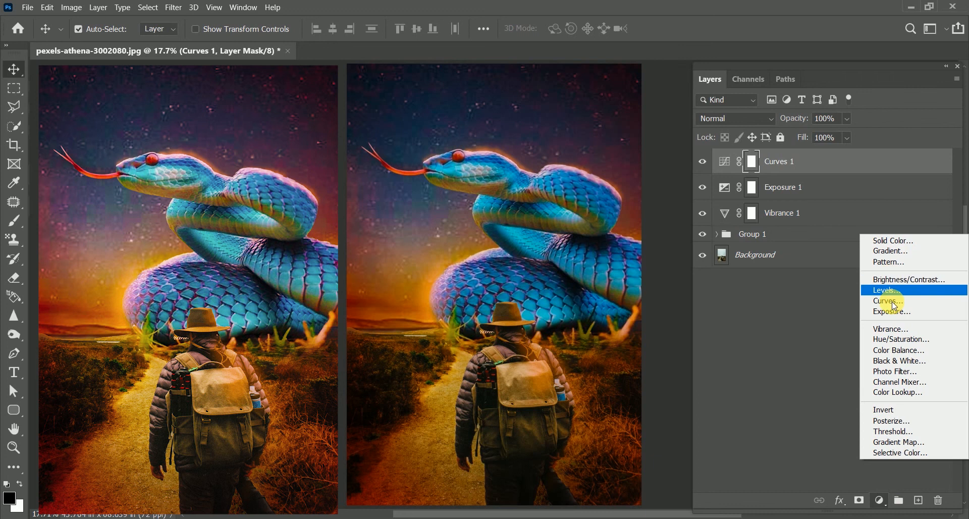
{"action": "left_click", "coordinate": [894, 371]}
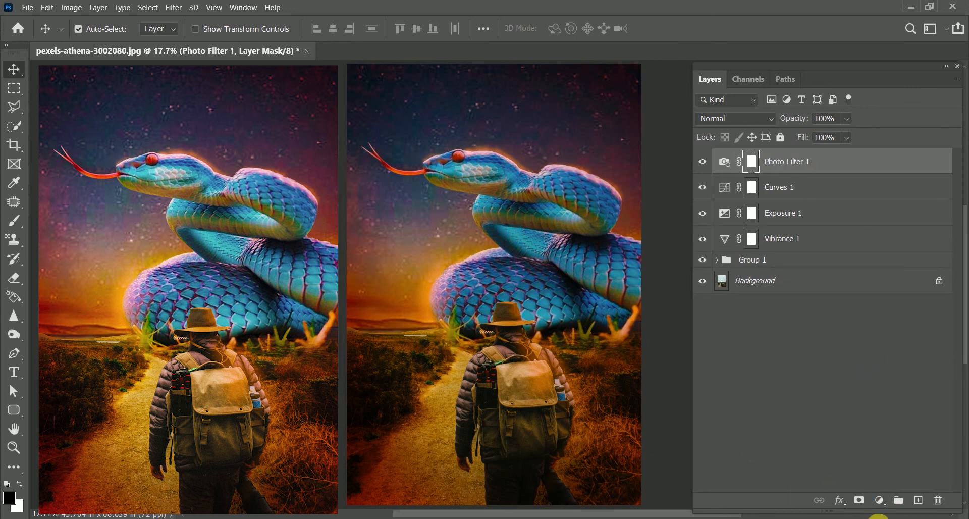
{"action": "left_click", "coordinate": [880, 500]}
{"action": "left_click", "coordinate": [891, 323]}
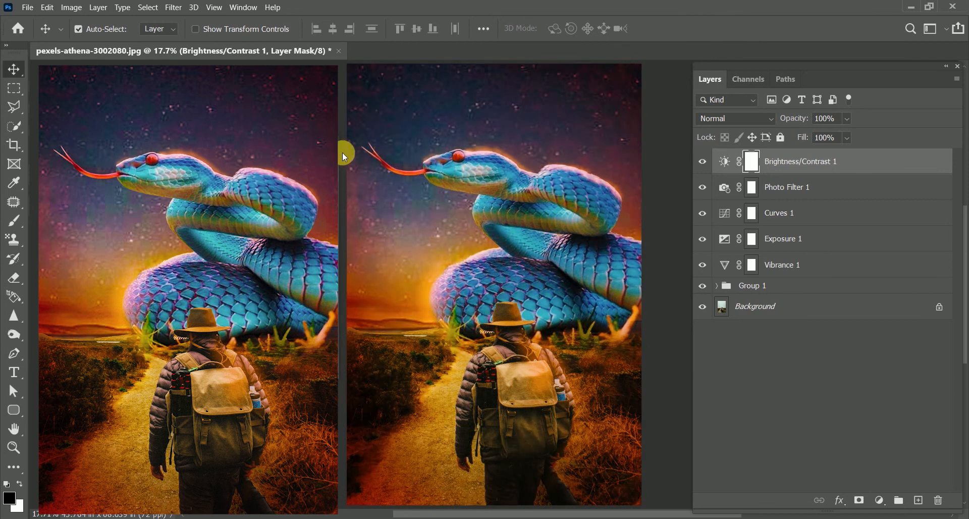
Group the five adjustment layers from Vibrance 1 to Brightness/Contrast 1 as "light" and toggle the group's visibility to compare.
{"action": "left_click", "coordinate": [802, 273], "text": "shift"}
{"action": "key", "text": "g"}
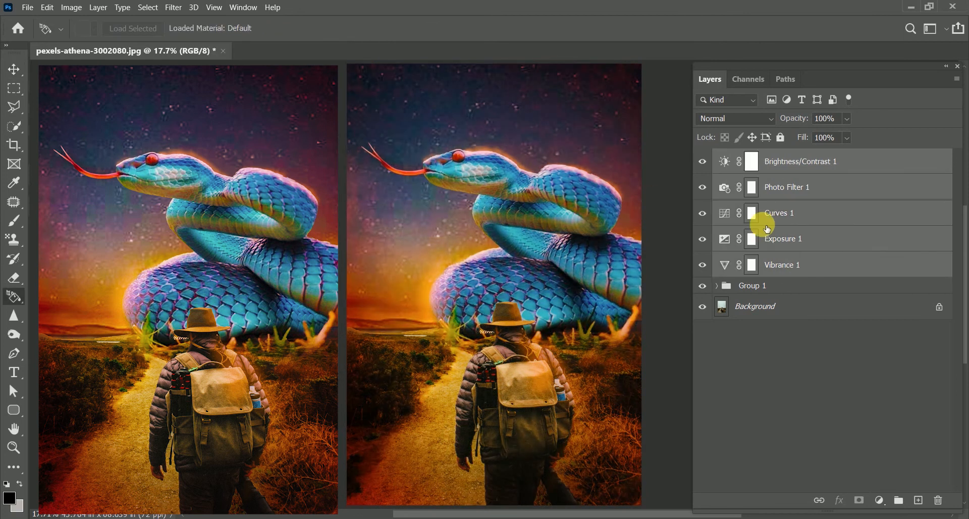
{"action": "key", "text": "ctrl+g"}
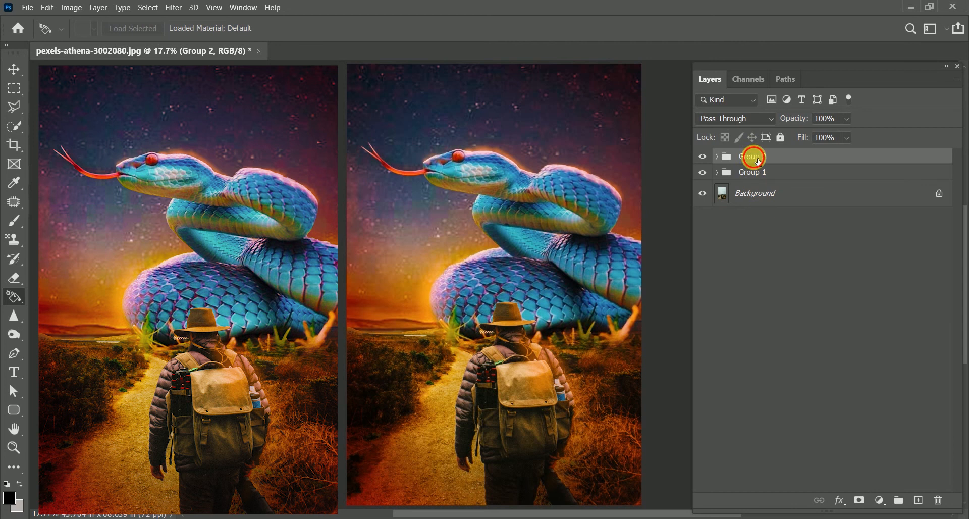
{"action": "double_click", "coordinate": [757, 158]}
{"action": "type", "text": "light"}
{"action": "key", "text": "Return"}
{"action": "key", "text": "v"}
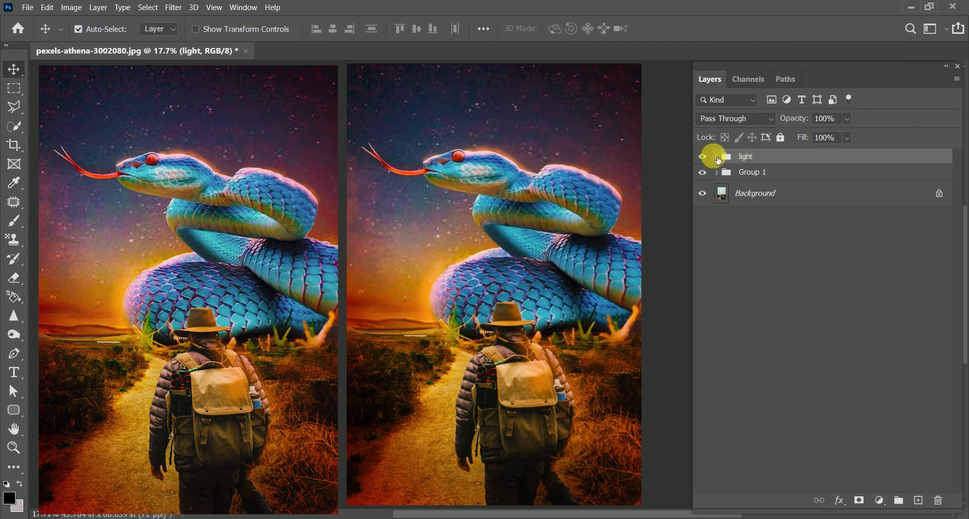
{"action": "left_click", "coordinate": [704, 157]}
{"action": "left_click", "coordinate": [704, 157]}
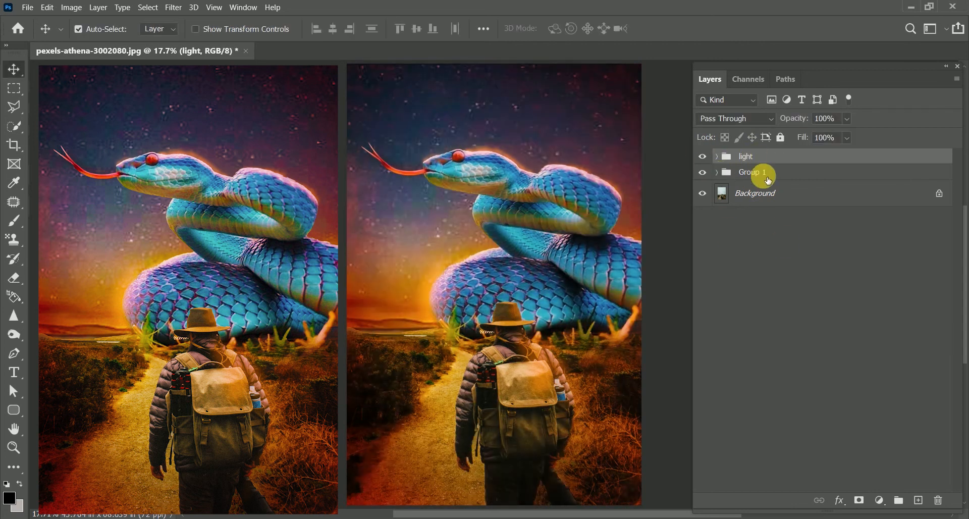
Group the light group with Group 1 as "final" and toggle its visibility to compare with the original photo.
{"action": "left_click", "coordinate": [760, 173], "text": "shift"}
{"action": "key", "text": "ctrl+g"}
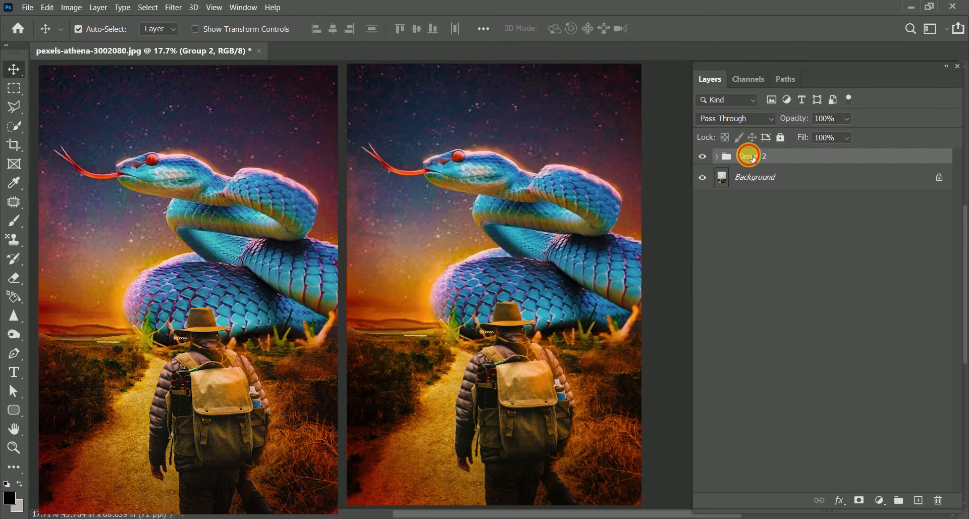
{"action": "double_click", "coordinate": [753, 157]}
{"action": "type", "text": "final"}
{"action": "key", "text": "Return"}
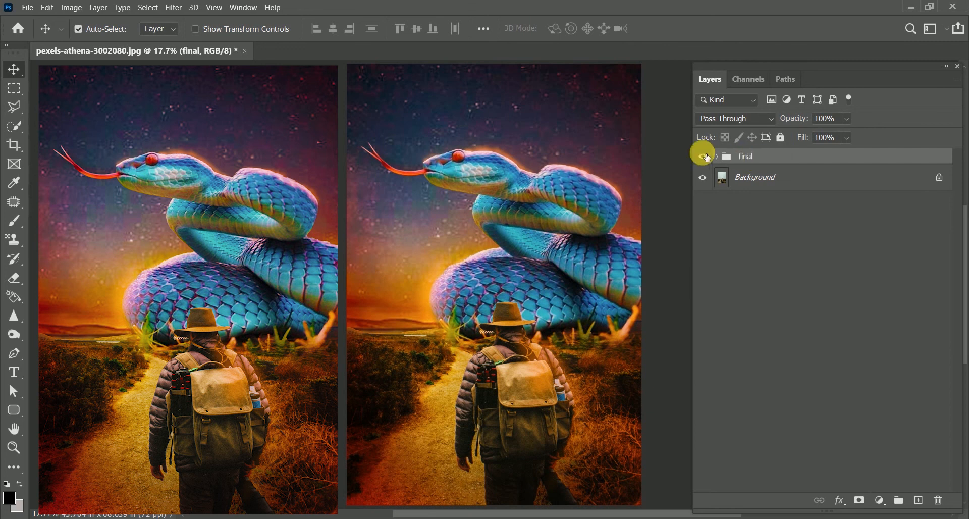
{"action": "left_click", "coordinate": [703, 158]}
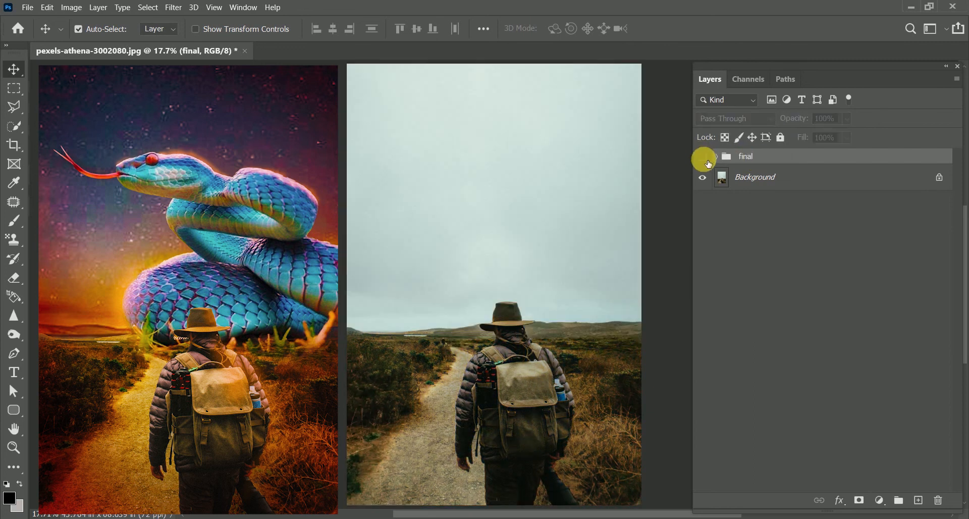
{"action": "left_click", "coordinate": [708, 163]}
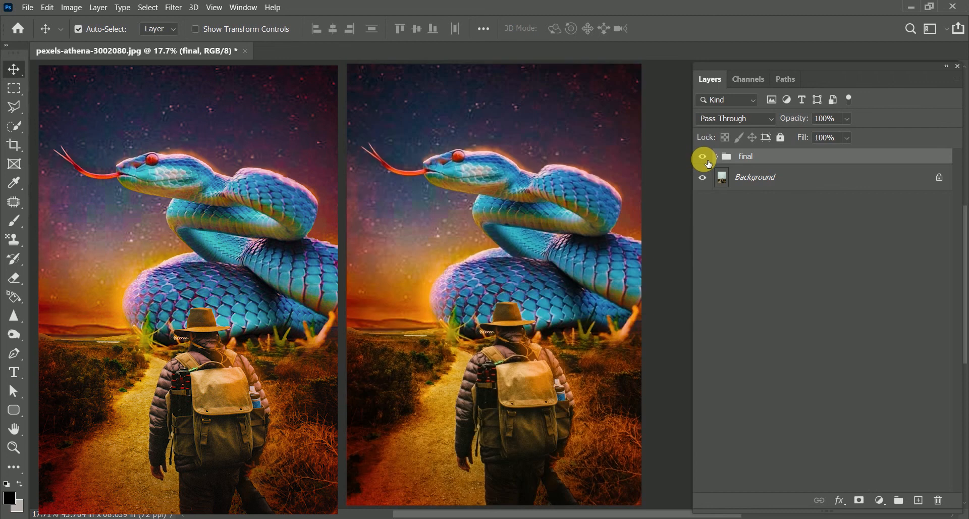